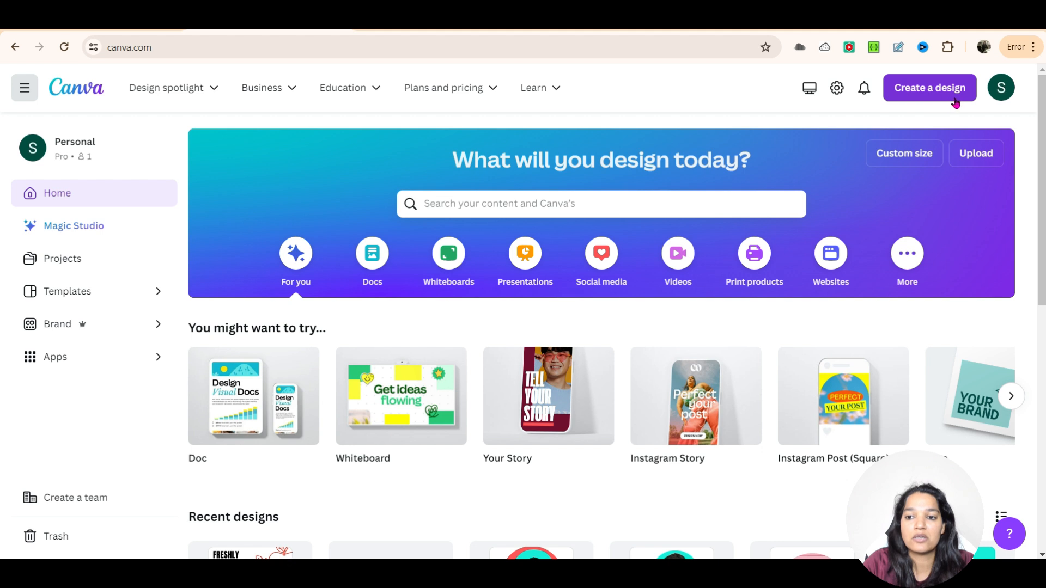
Step: Start a new Facebook Feed Ad design at 1080 × 1080 px from a search for FACEBOOK AD
left_click(941, 89)
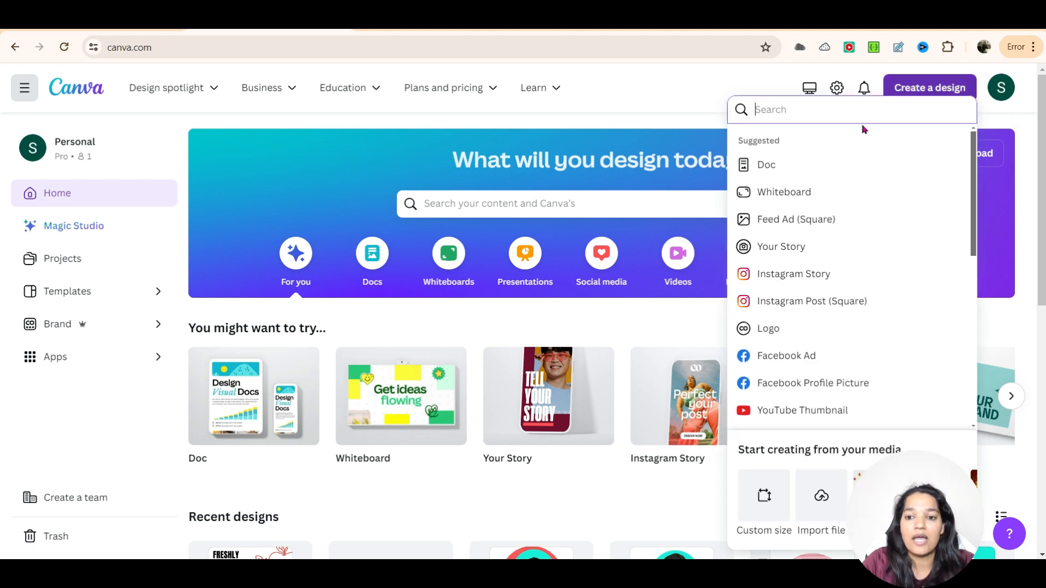
type("FAC")
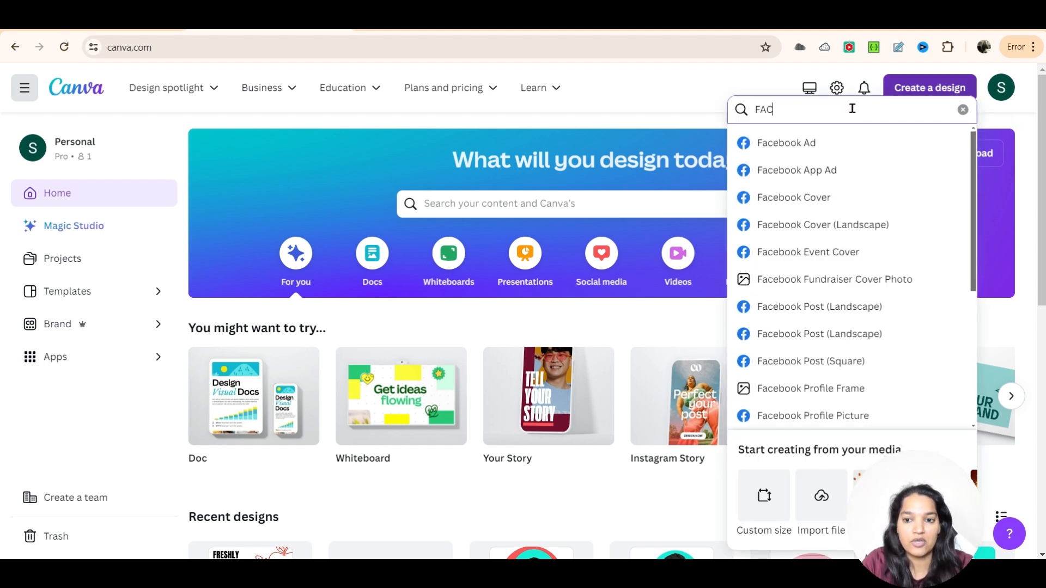
type("EBOOK AD")
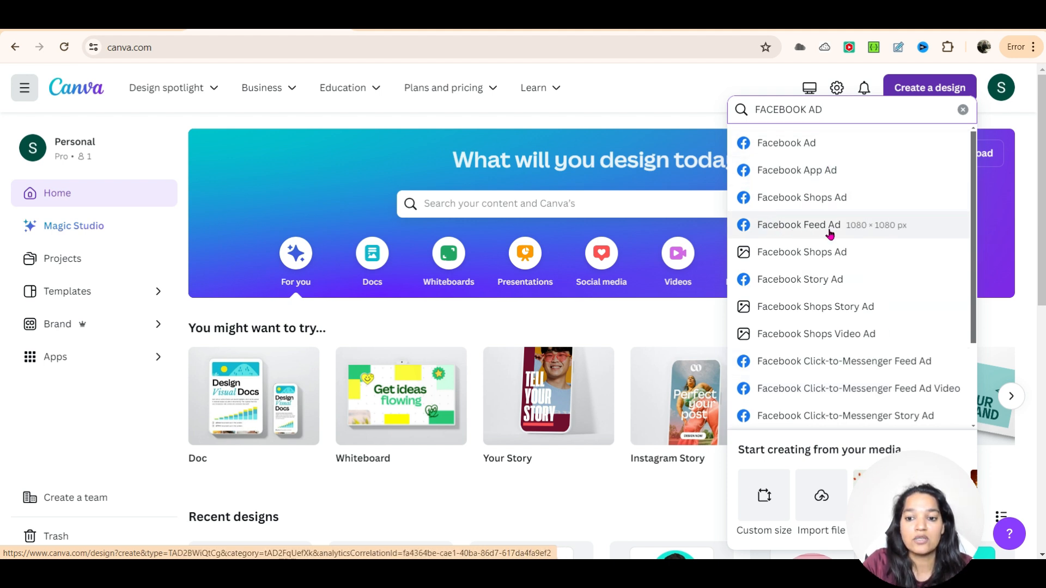
left_click(919, 229)
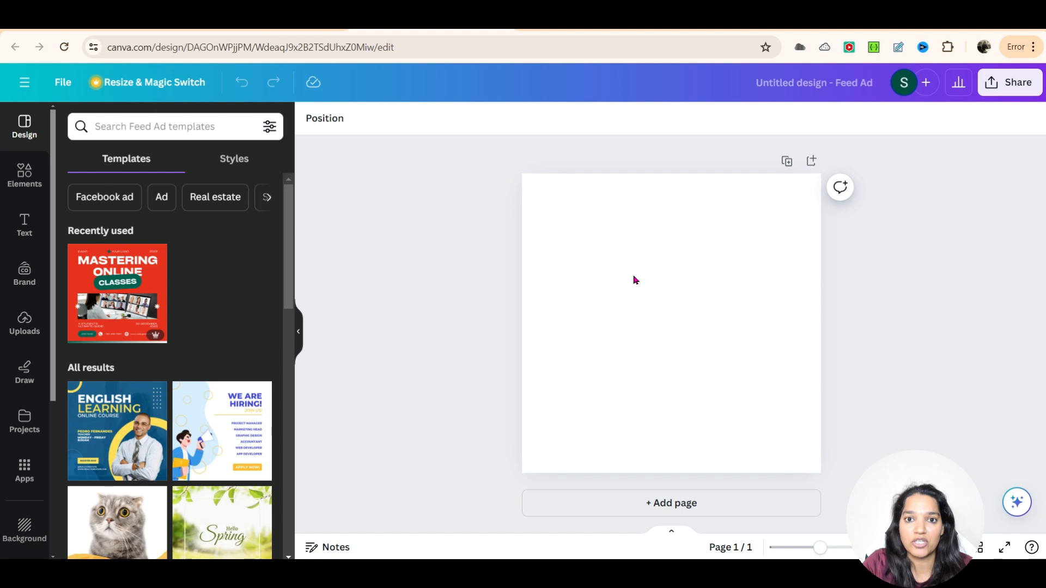
Step: Search the elements library for juices
left_click(24, 174)
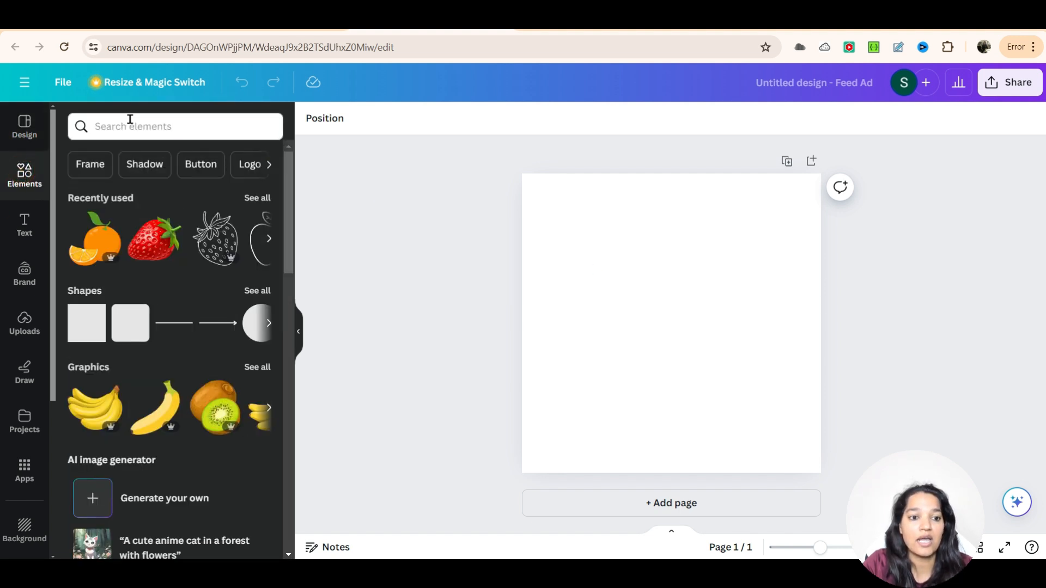
left_click(144, 125)
type("jui")
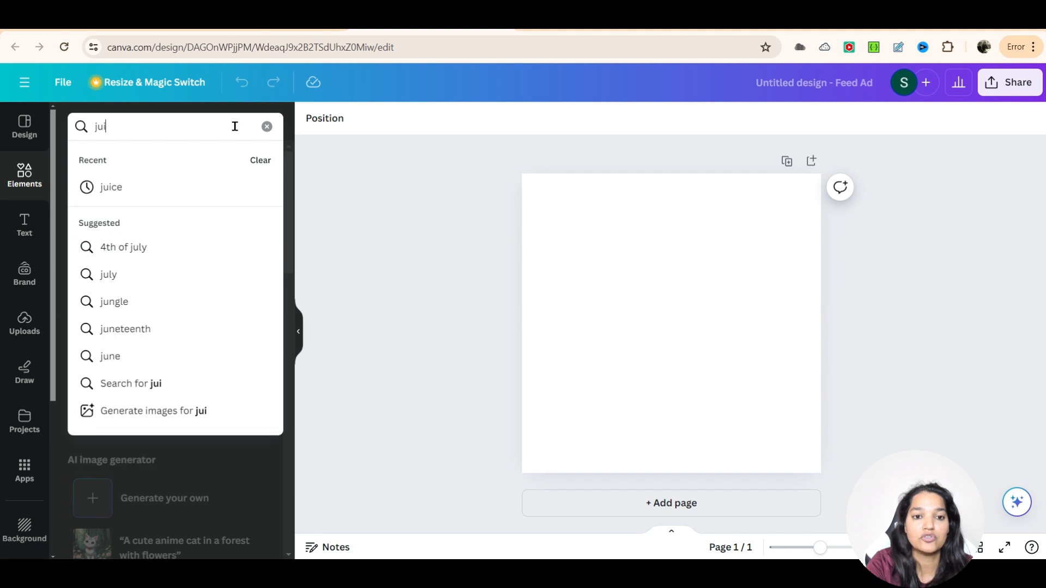
type("ces")
key("Return")
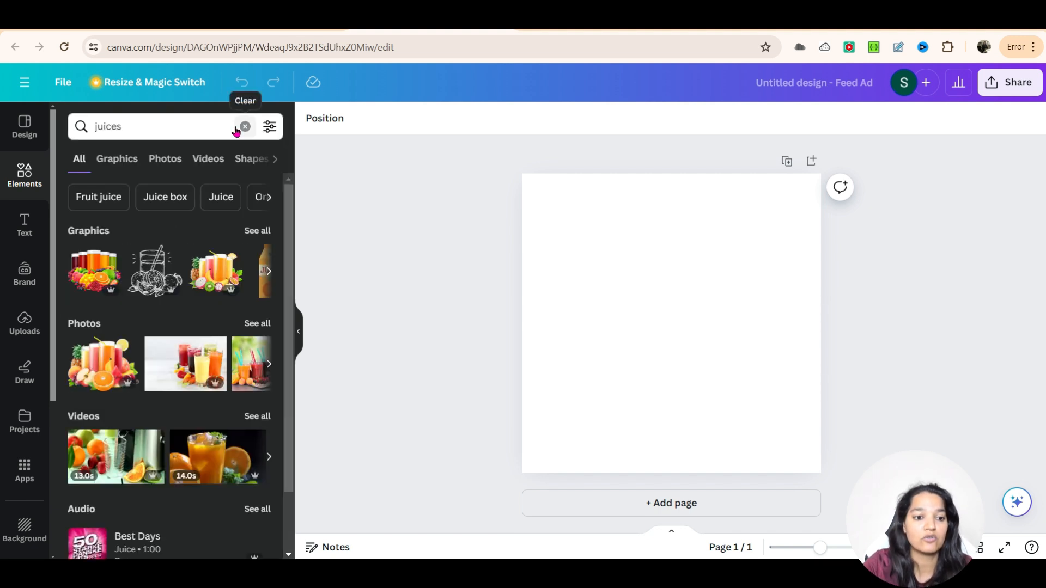
Step: Browse the photo and graphic results for juices
left_click(117, 158)
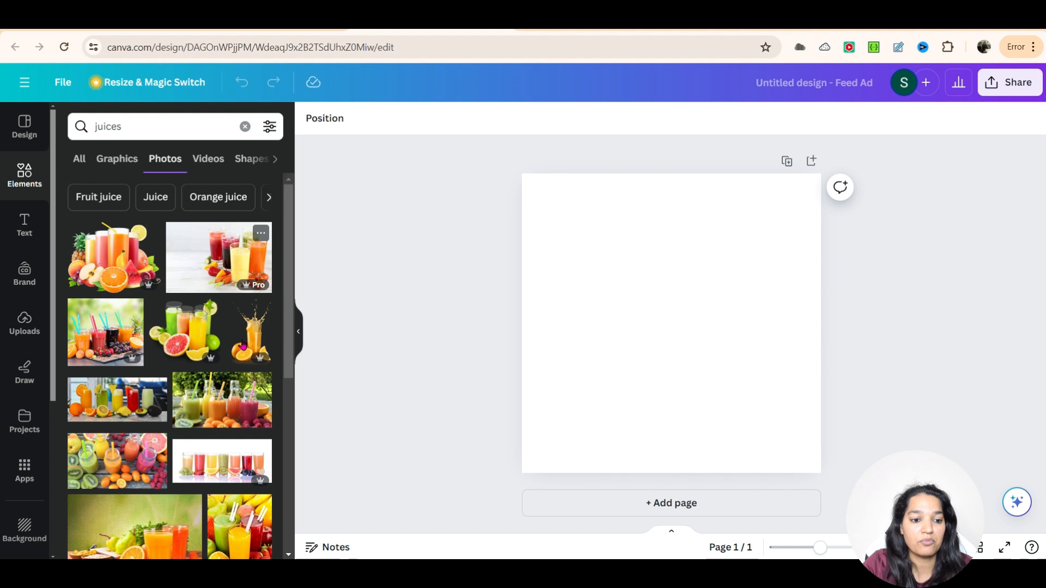
scroll(210, 396, "down", 1)
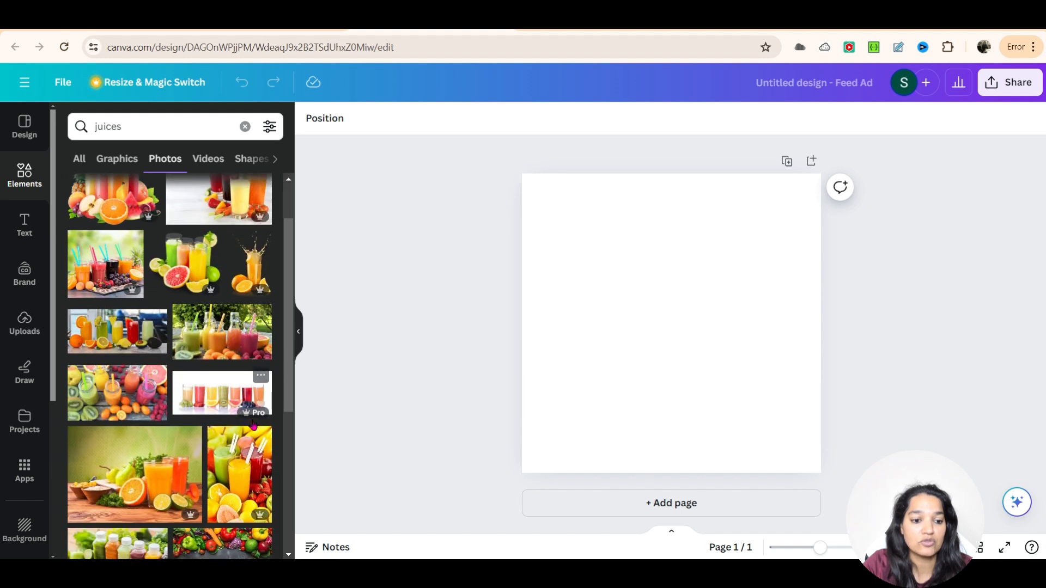
scroll(278, 443, "down", 3)
scroll(278, 443, "up", 4)
left_click(118, 158)
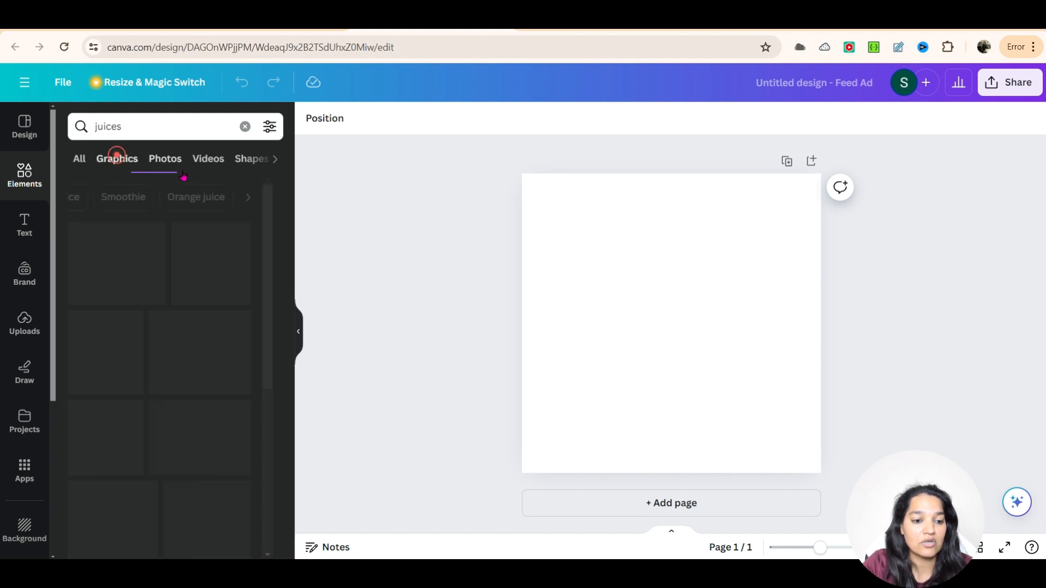
scroll(218, 381, "down", 10)
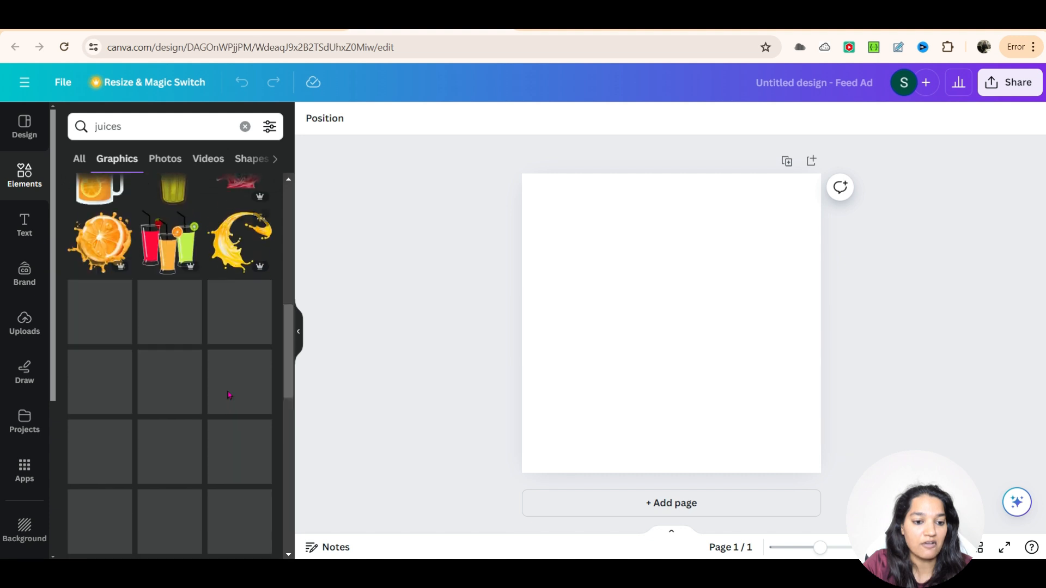
scroll(239, 389, "down", 6)
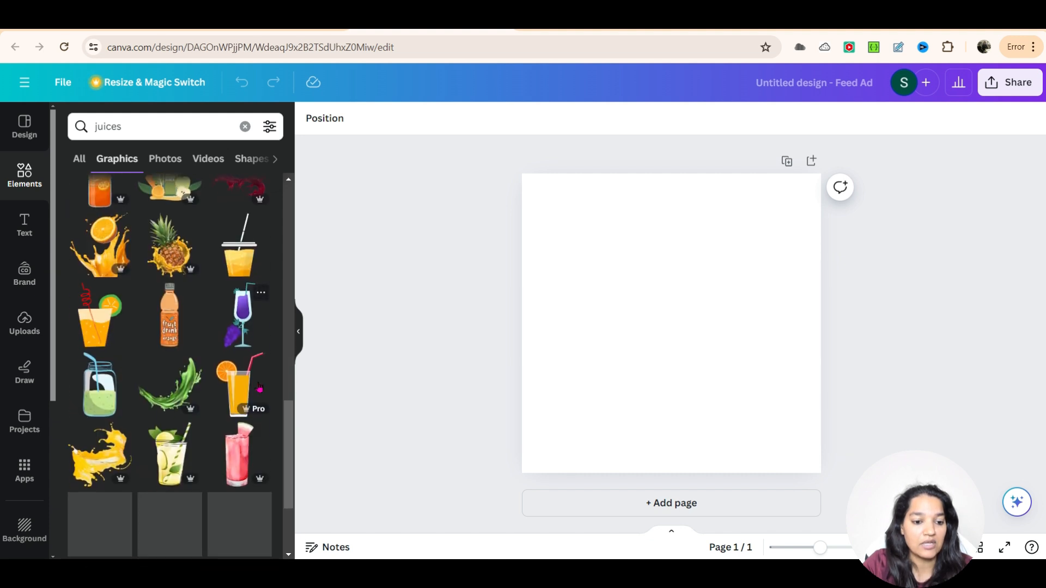
scroll(259, 387, "down", 3)
scroll(256, 387, "up", 5)
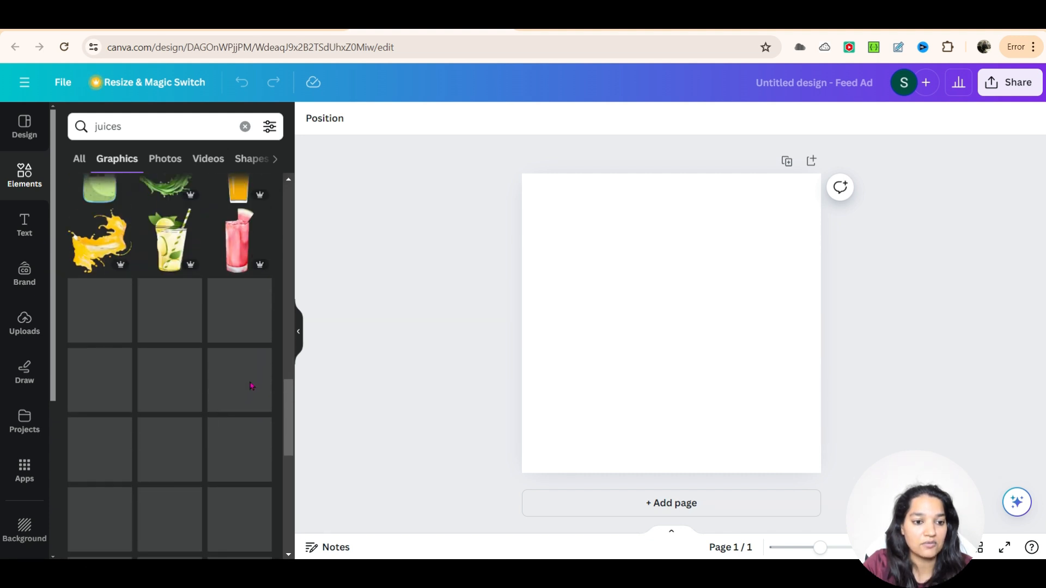
scroll(252, 388, "up", 10)
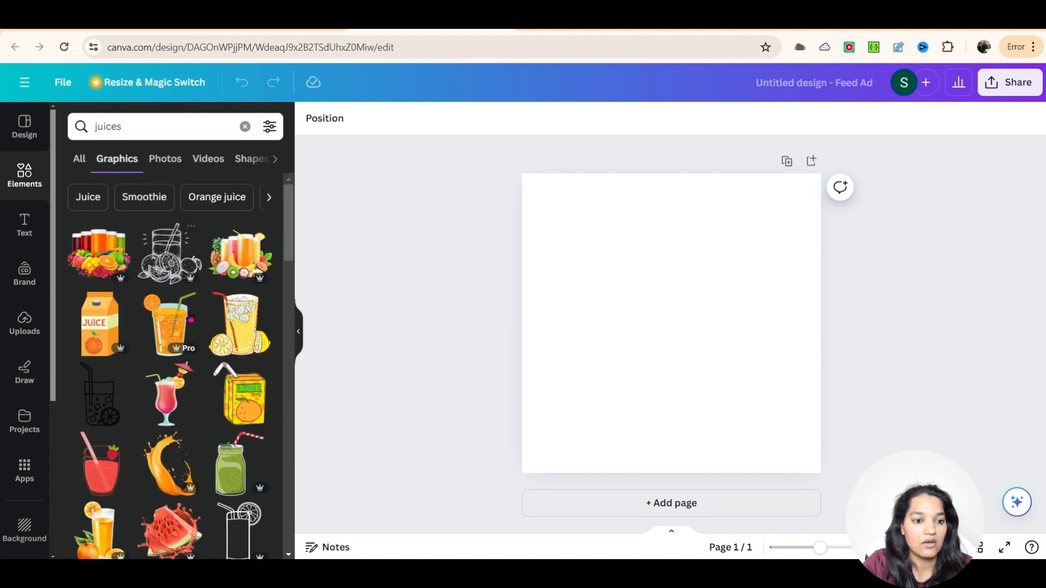
Step: Add the juice glasses with fruit graphic and place it in the lower part of the page
left_click(93, 259)
left_click_drag(620, 315, 591, 364)
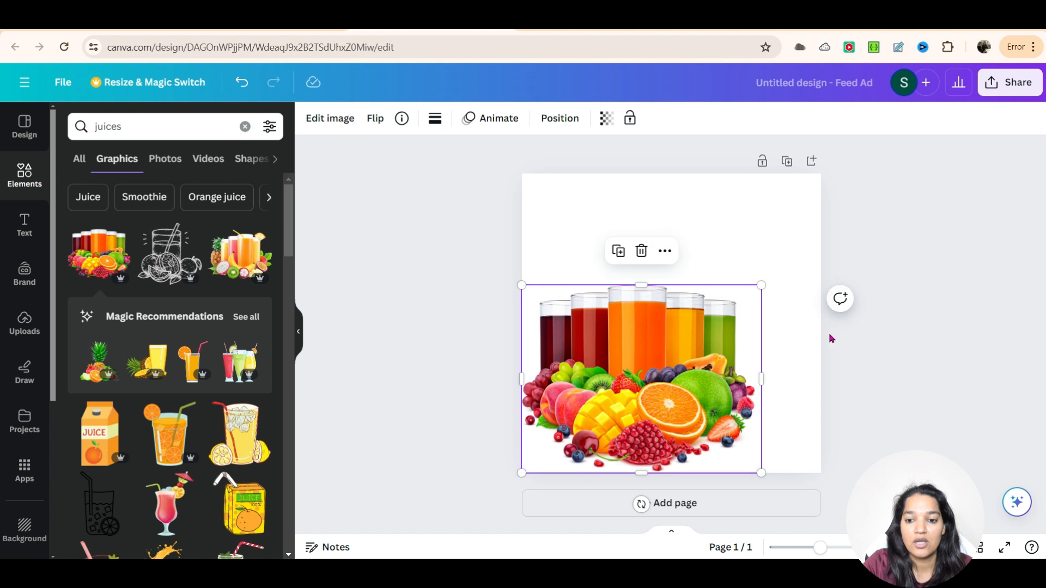
left_click(829, 332)
left_click(738, 377)
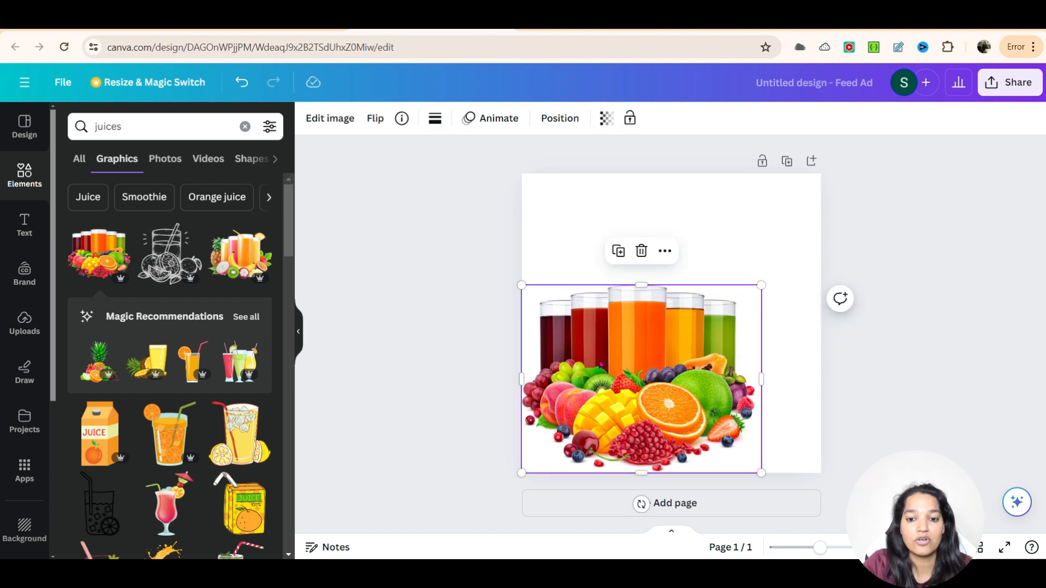
left_click_drag(644, 386, 645, 385)
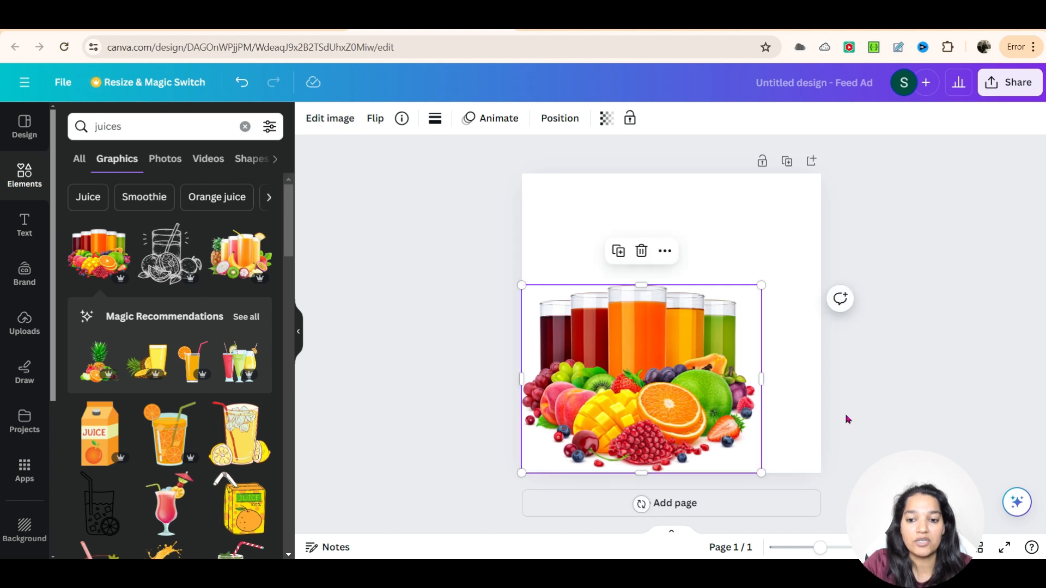
Step: Add a title text box at the top-left of the page and set its font to Anton at size 70
left_click(22, 219)
left_click_drag(94, 220, 518, 191)
left_click(332, 119)
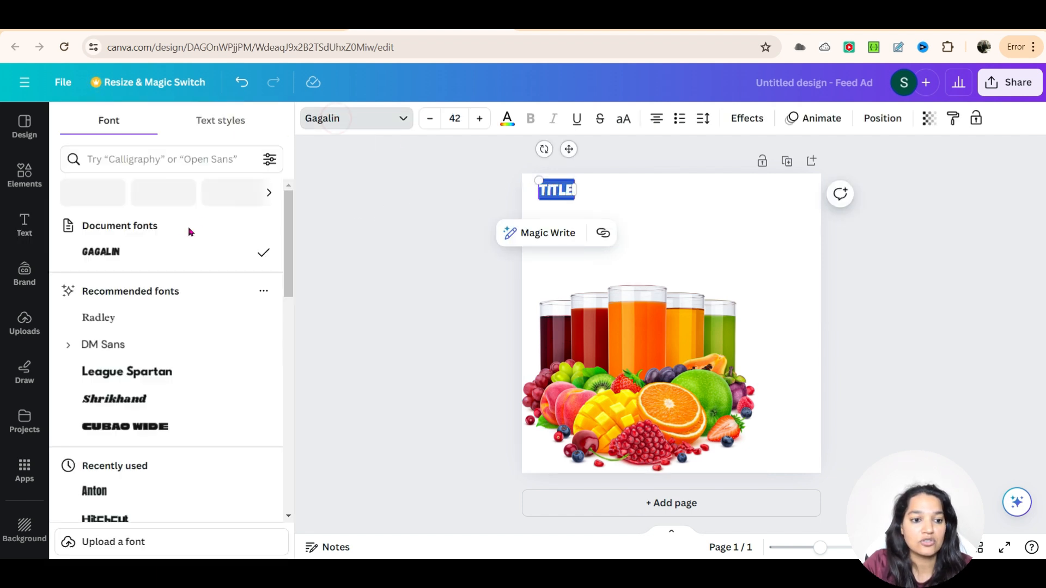
left_click(158, 161)
type("Anto")
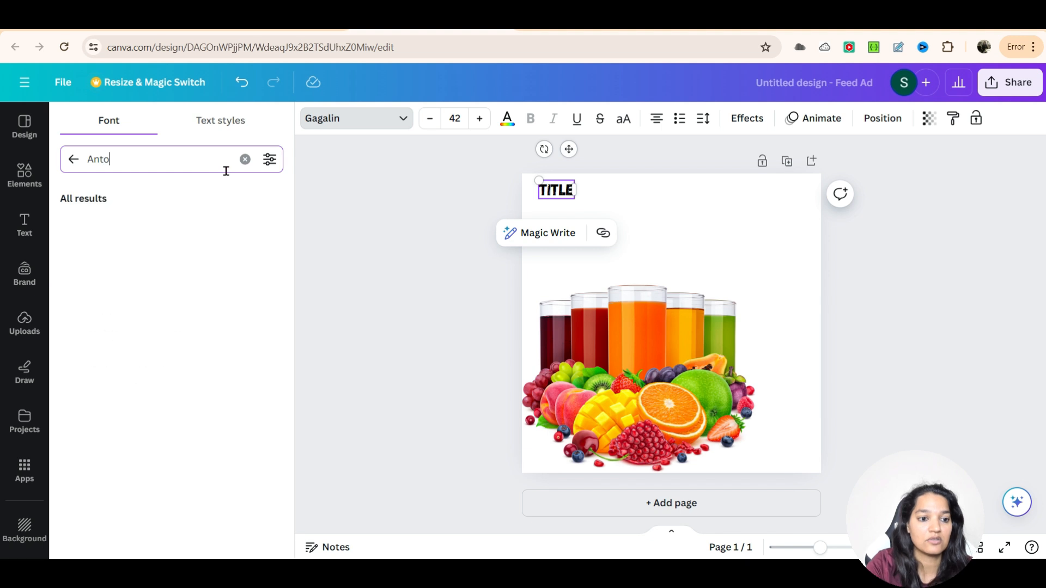
left_click(138, 225)
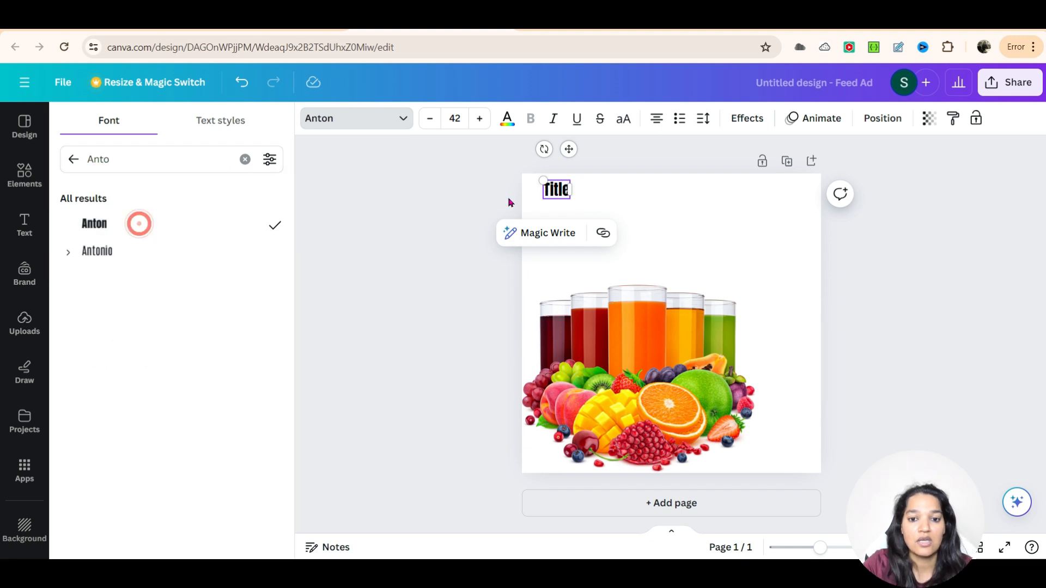
left_click(456, 120)
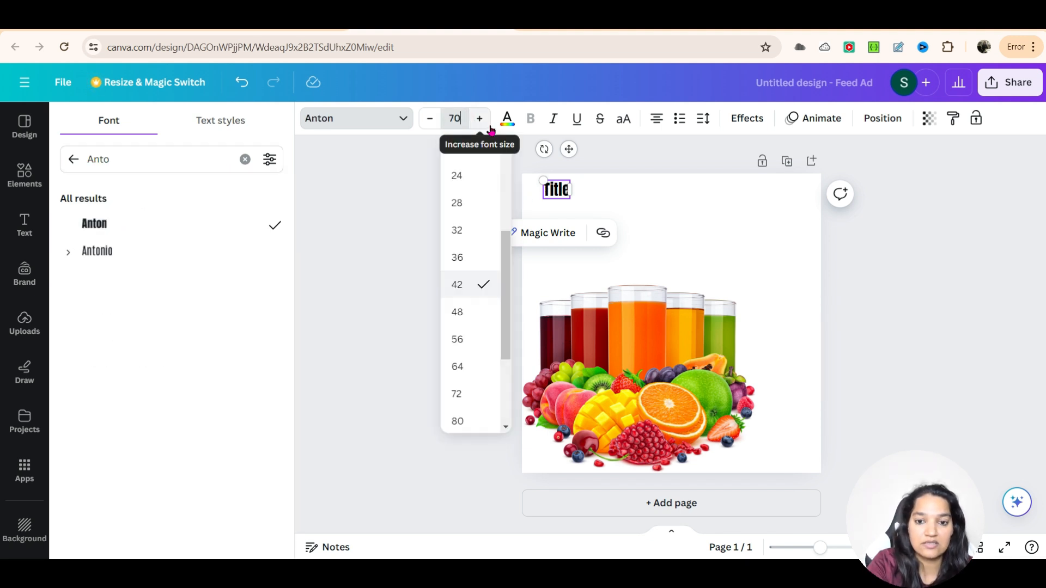
key("Return")
Step: Replace the title text with Freshly and widen its text box
double_click(555, 196)
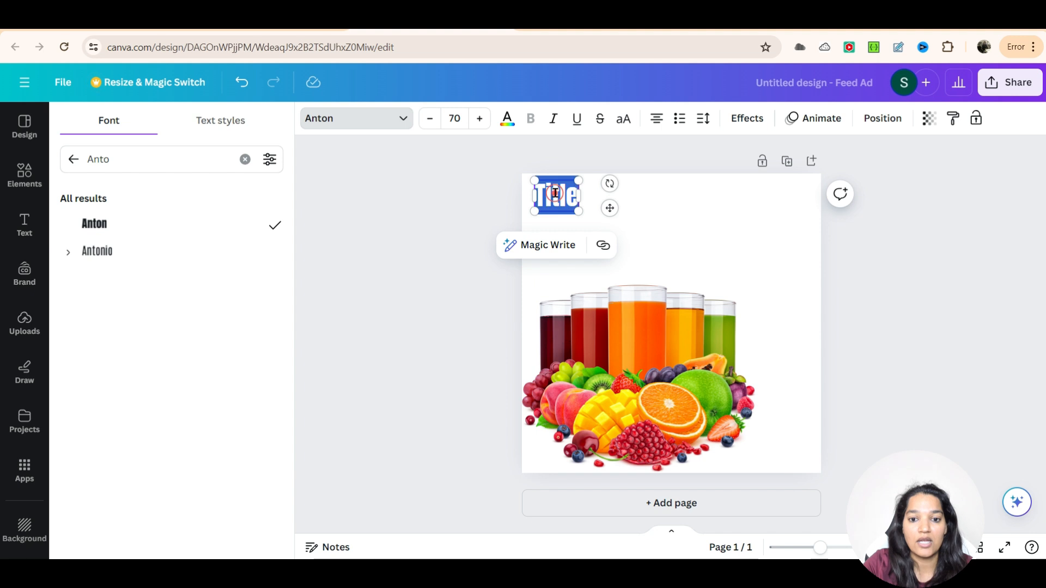
type("Freshly")
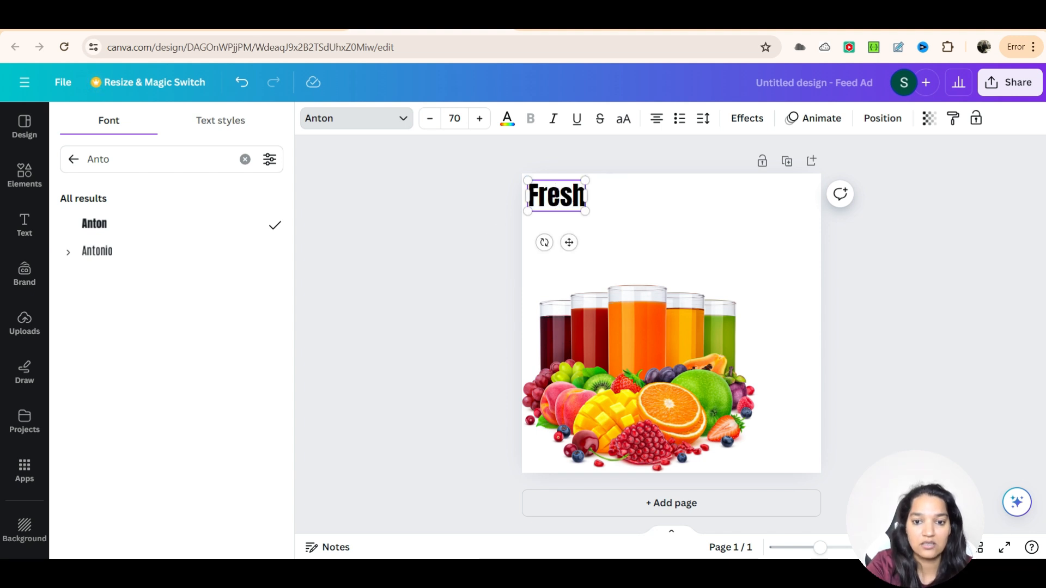
left_click_drag(593, 217, 586, 254)
Step: Paste two copies of the text box below it and change the middle copy to Squeezed, widening its box
left_click(583, 205)
key("ctrl+v")
left_click(580, 223)
double_click(583, 225)
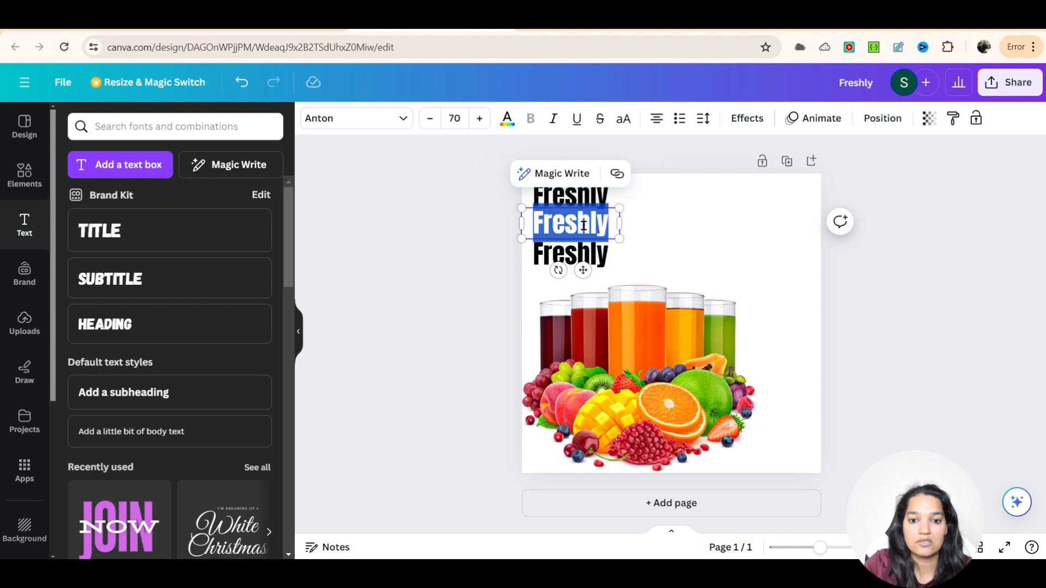
type("Squeeze")
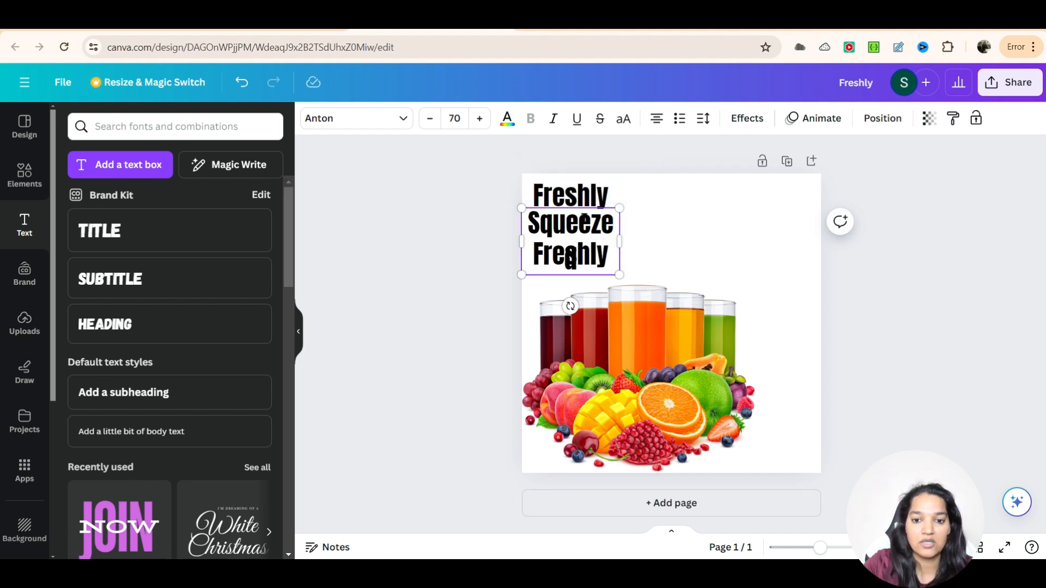
left_click_drag(622, 240, 634, 240)
Step: Change the third text copy to Juices and nudge it into line
left_click(610, 256)
double_click(599, 253)
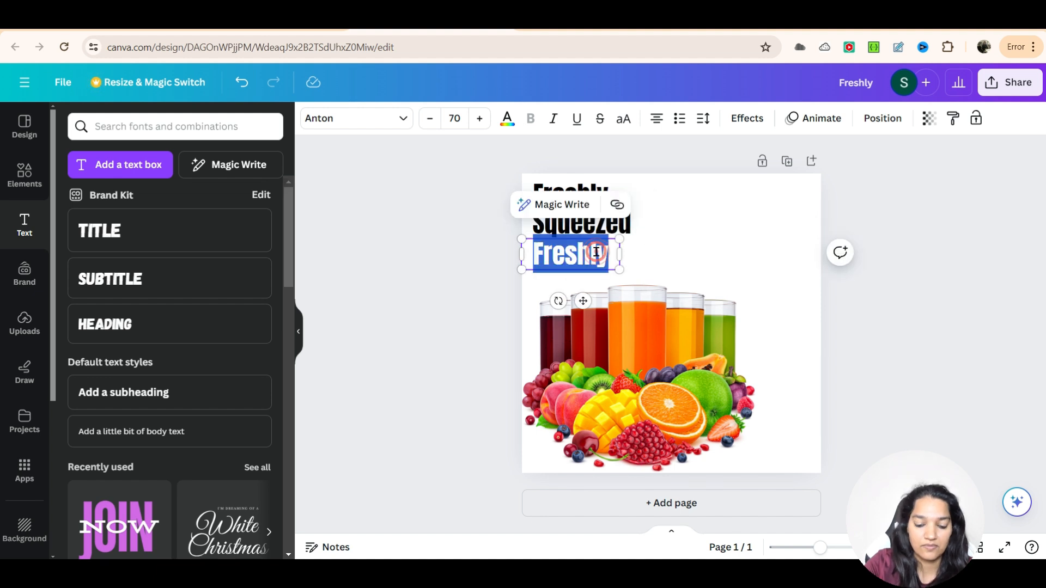
type("Juices")
left_click(672, 252)
left_click(571, 257)
left_click_drag(571, 257, 564, 257)
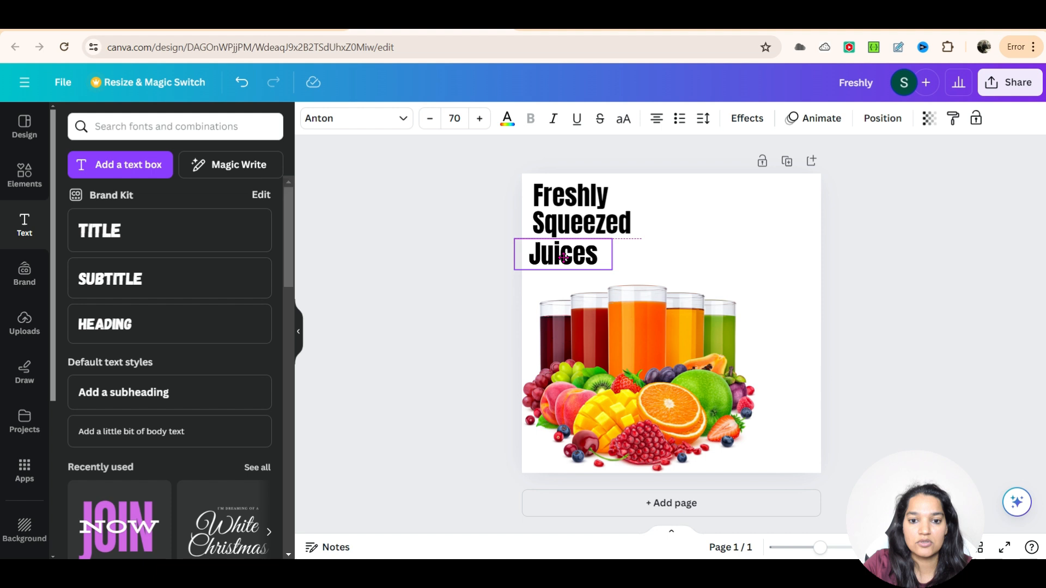
left_click(669, 252)
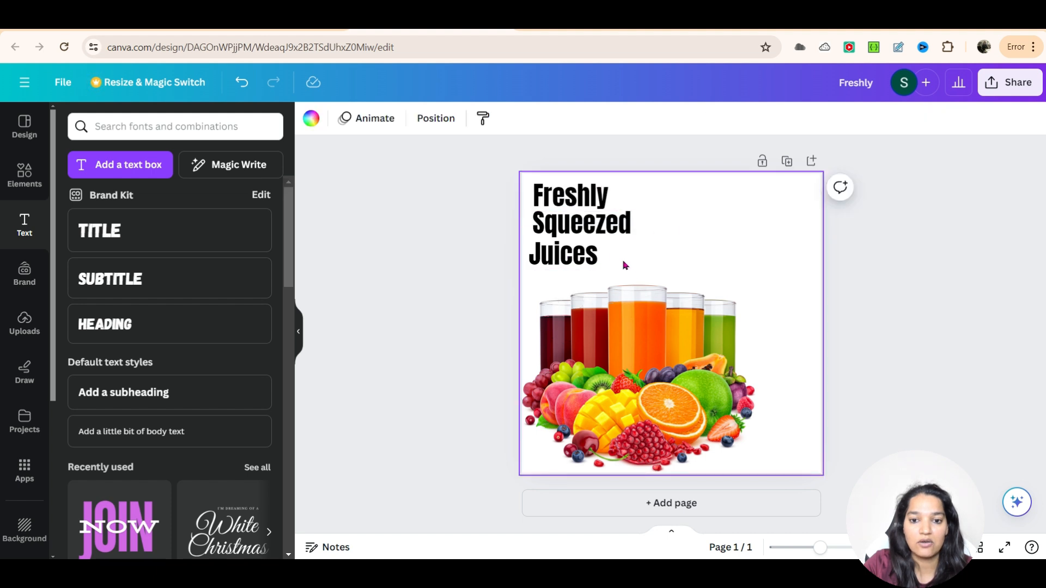
Step: Select all three text lines and set their font size to 80
left_click_drag(571, 179, 603, 257)
left_click(455, 118)
type("80")
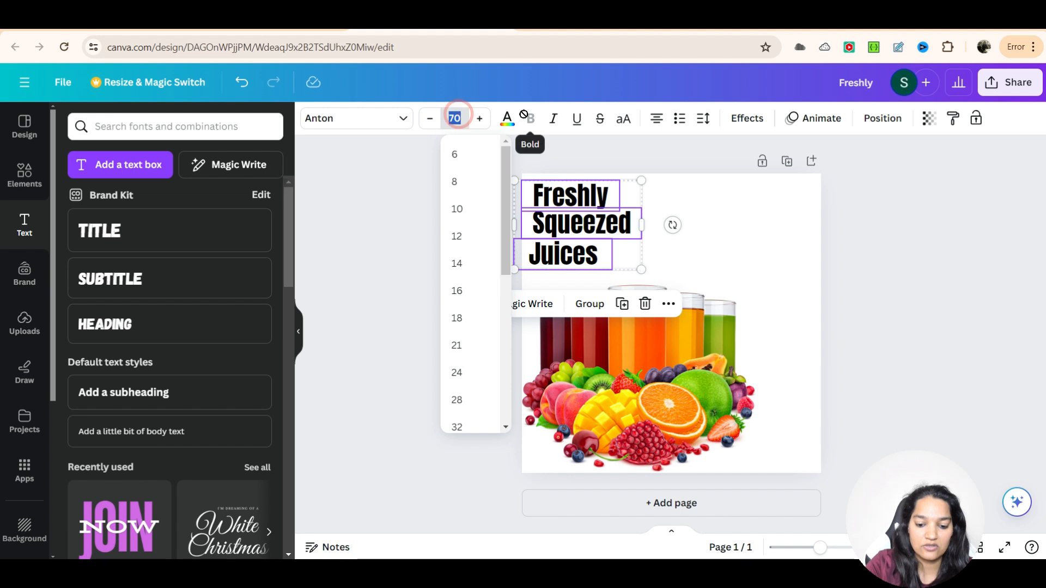
key("Return")
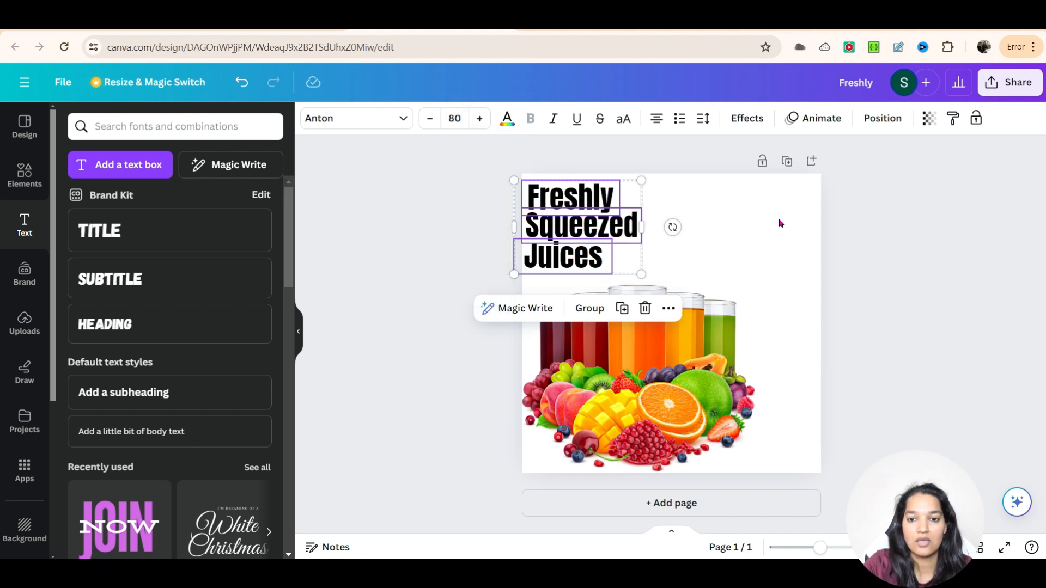
Step: Set the line spacing of the three text lines to about 1.46
left_click(703, 118)
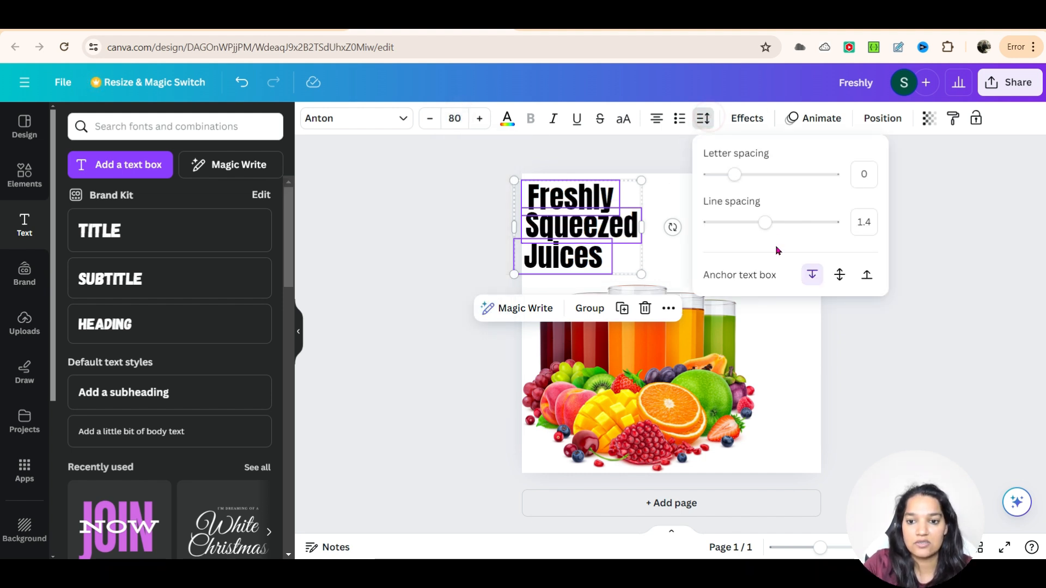
left_click_drag(765, 225, 770, 228)
left_click_drag(735, 175, 734, 175)
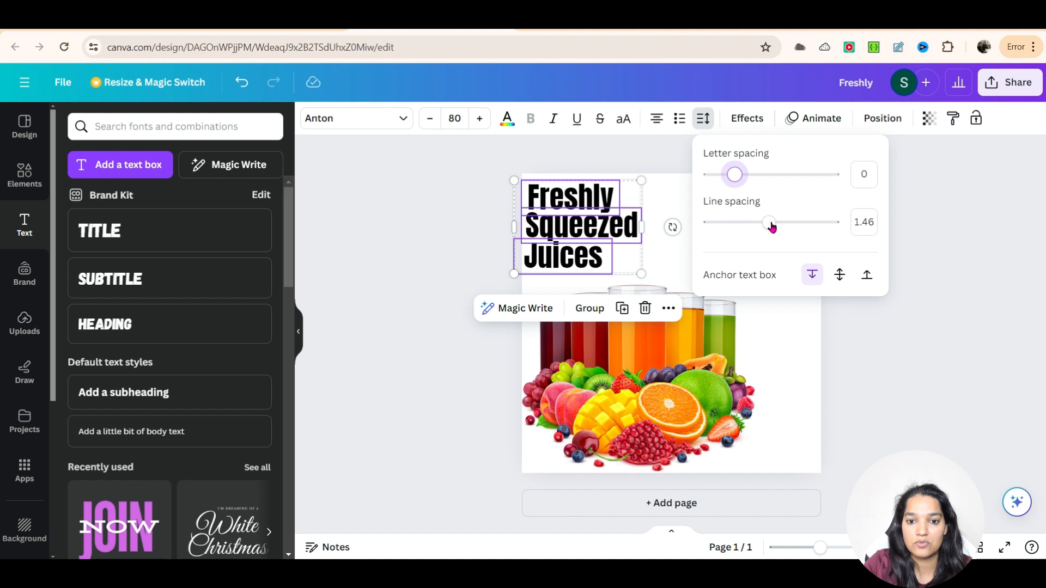
left_click(883, 318)
left_click(759, 279)
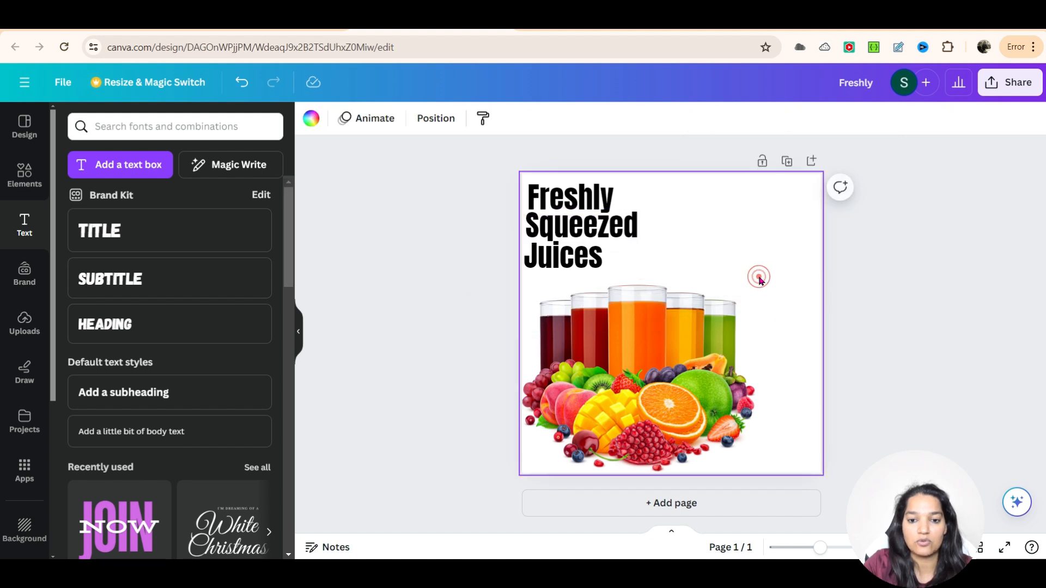
Step: Nudge the Juices line slightly so it lines up with the headline lines above
left_click(576, 257)
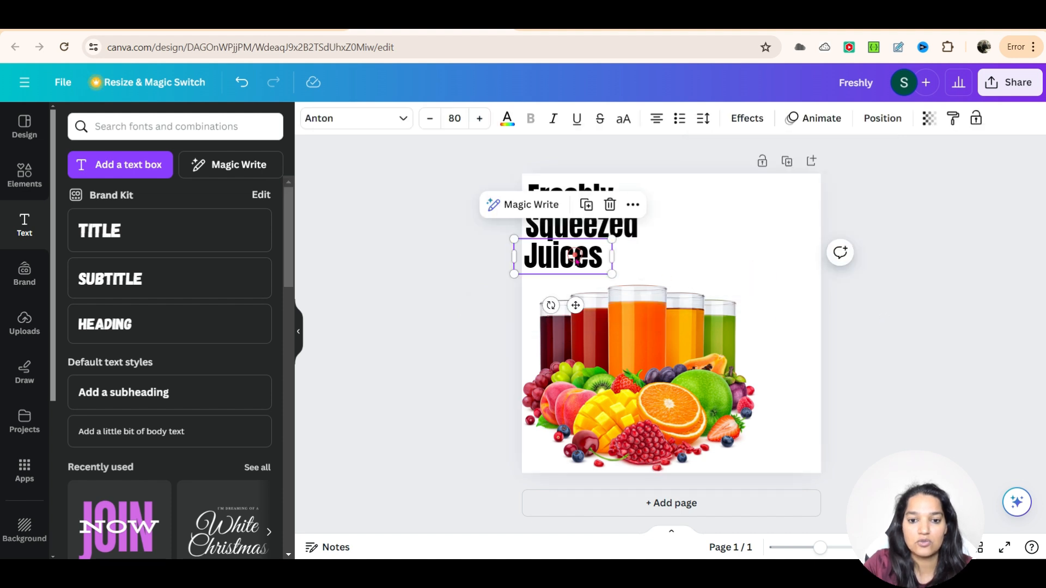
left_click(608, 227)
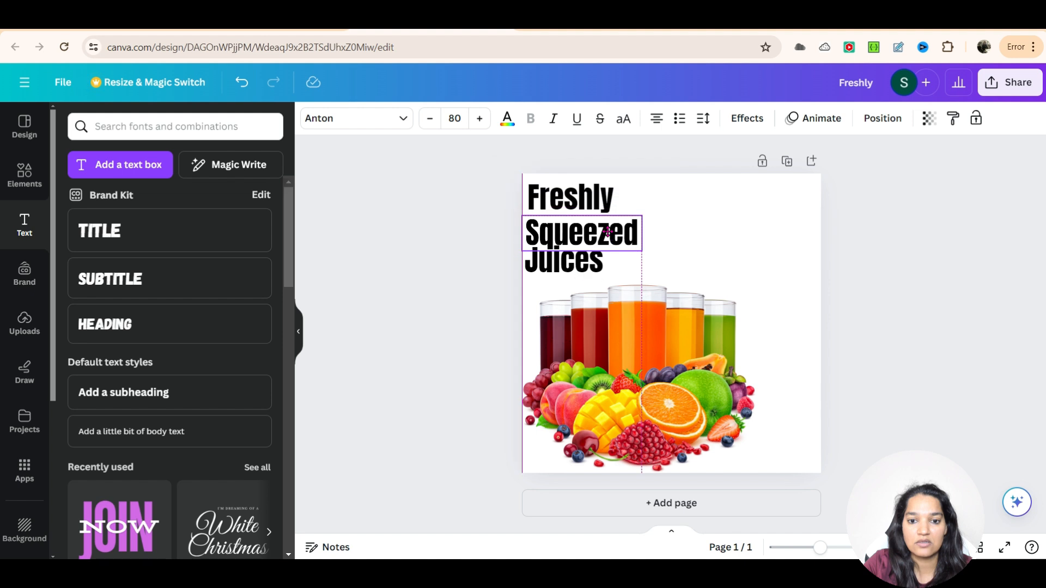
left_click(800, 263)
left_click(581, 258)
left_click_drag(580, 258, 587, 260)
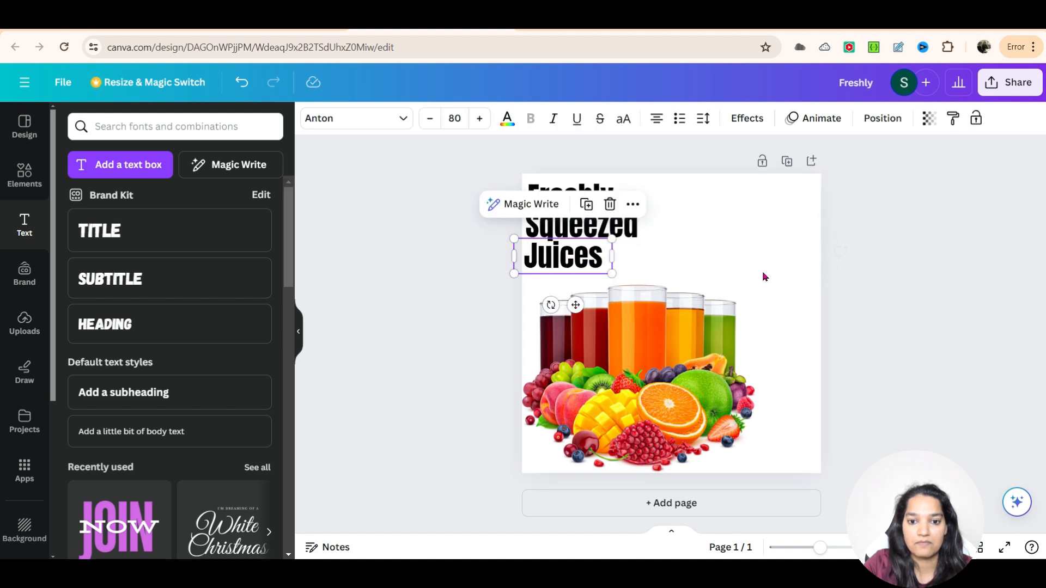
left_click(830, 284)
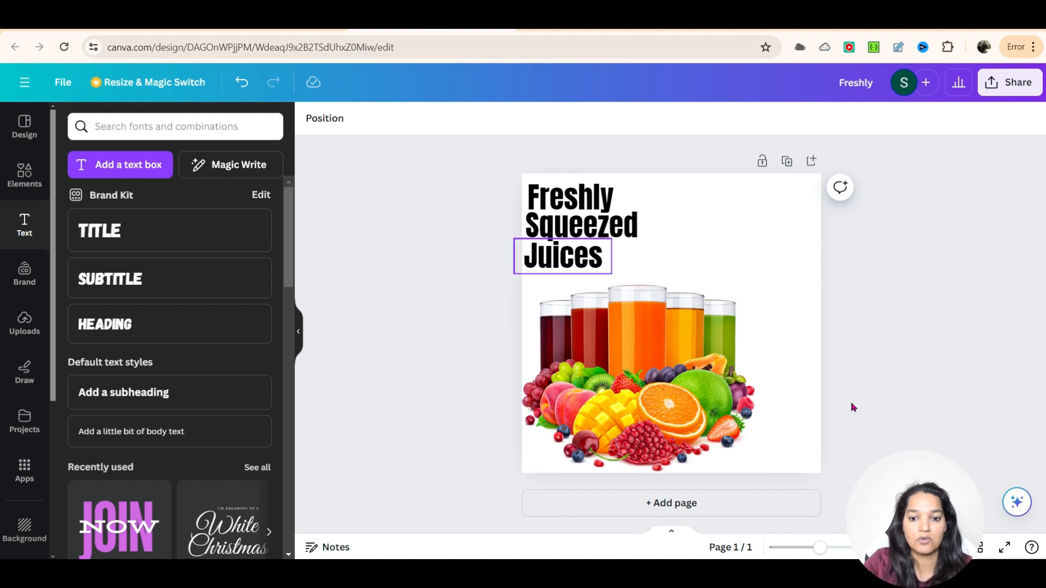
Step: Shift the juice graphic slightly to the left on the canvas
left_click_drag(648, 388, 637, 393)
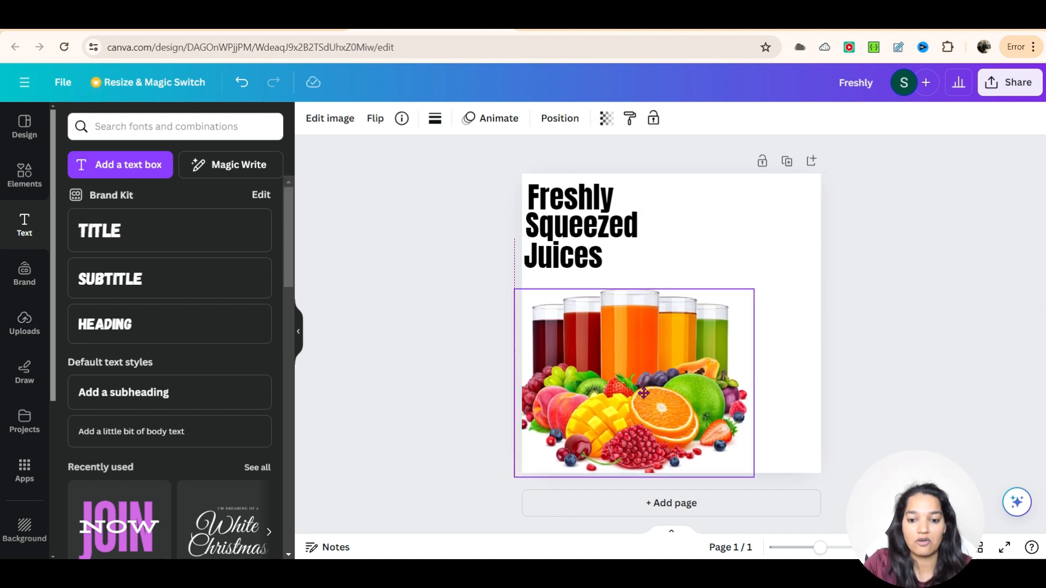
left_click(858, 405)
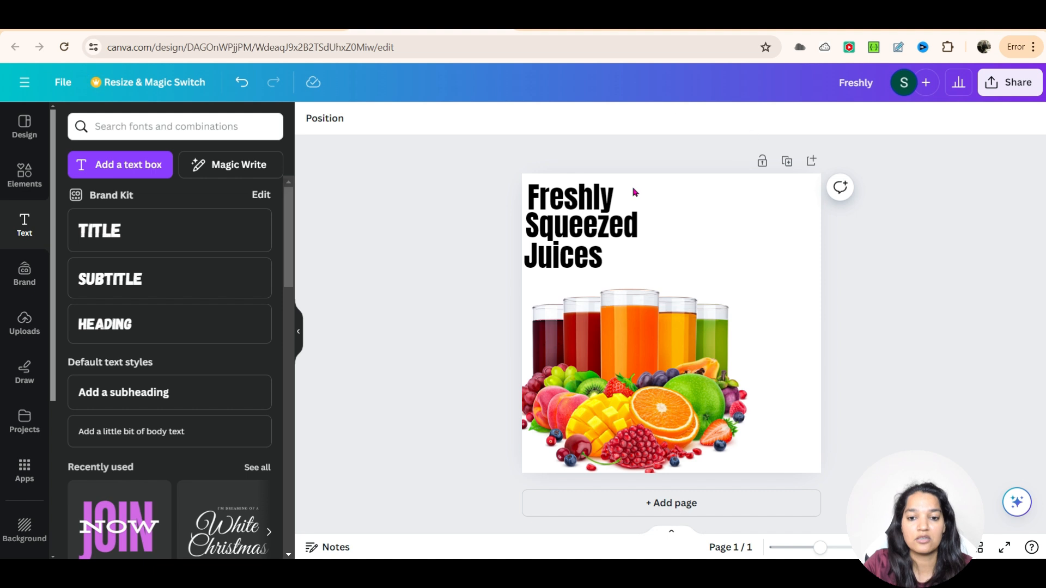
Step: Nudge the Freshly line slightly upward above the Squeezed line
left_click(600, 197)
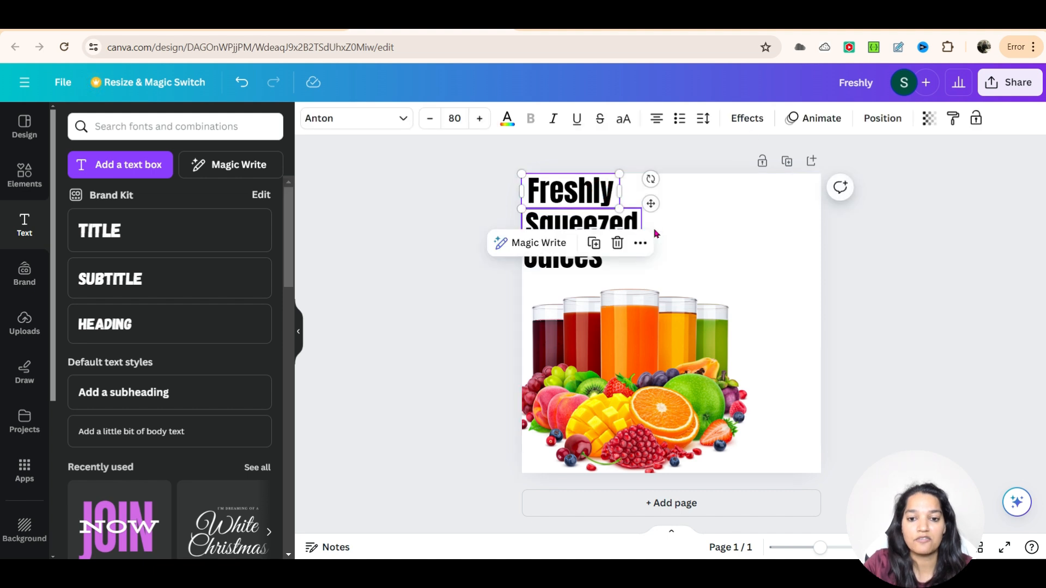
left_click(761, 216)
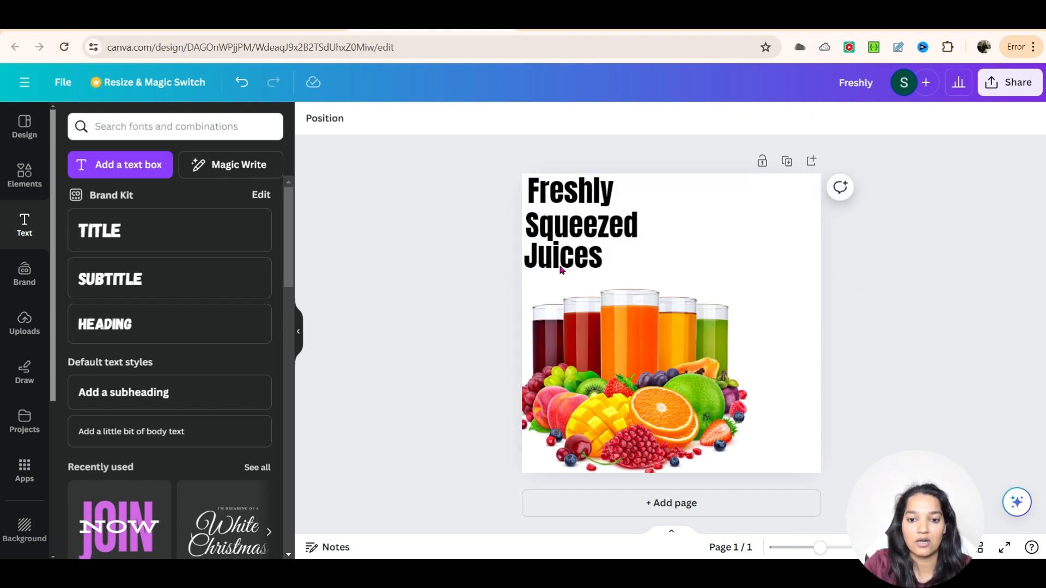
left_click(127, 126)
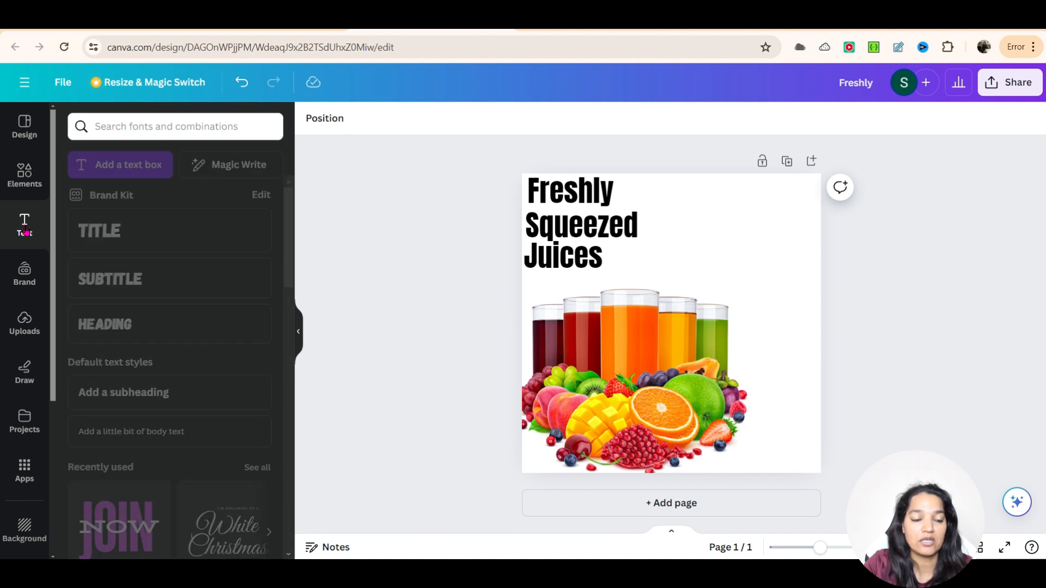
left_click(24, 224)
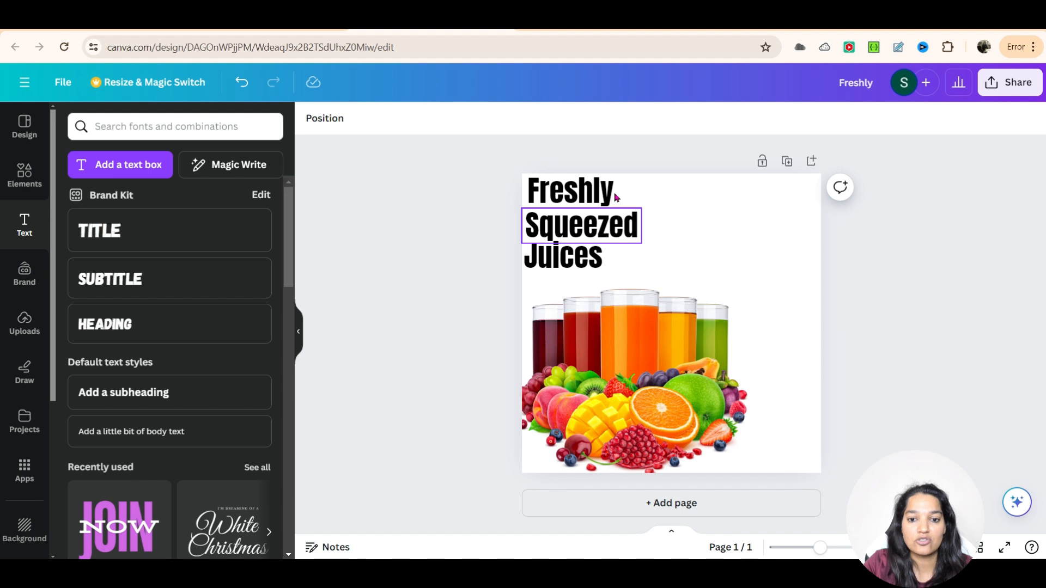
Step: Duplicate the Freshly text, move the copy to the bottom-right corner and change it to Buy
left_click(587, 187)
key("ctrl+d")
left_click_drag(579, 191, 794, 438)
double_click(784, 442)
type("Buy")
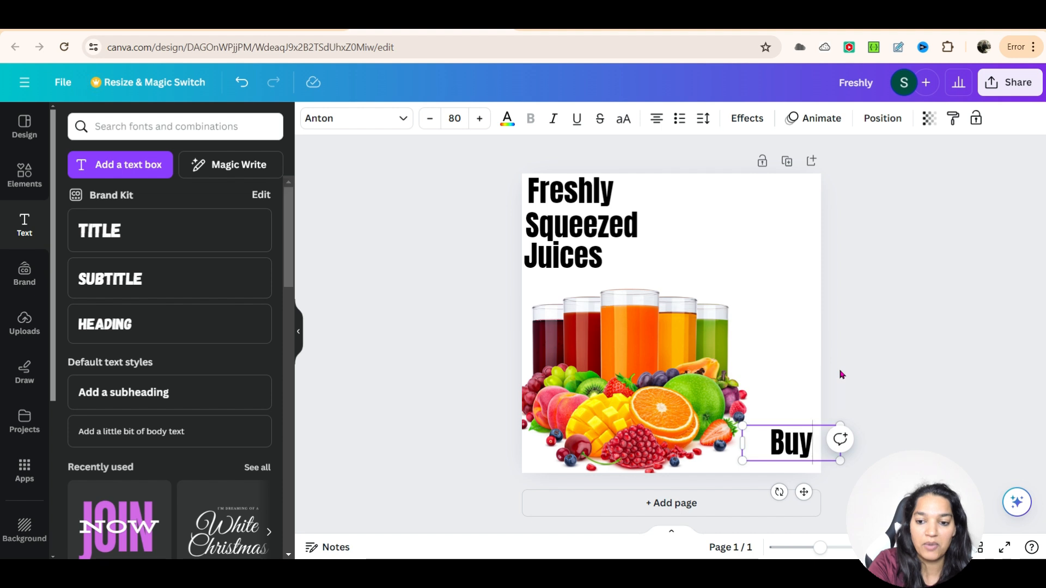
Step: Apply the Background text effect to the Buy text and nudge it into the bottom-right corner
double_click(793, 436)
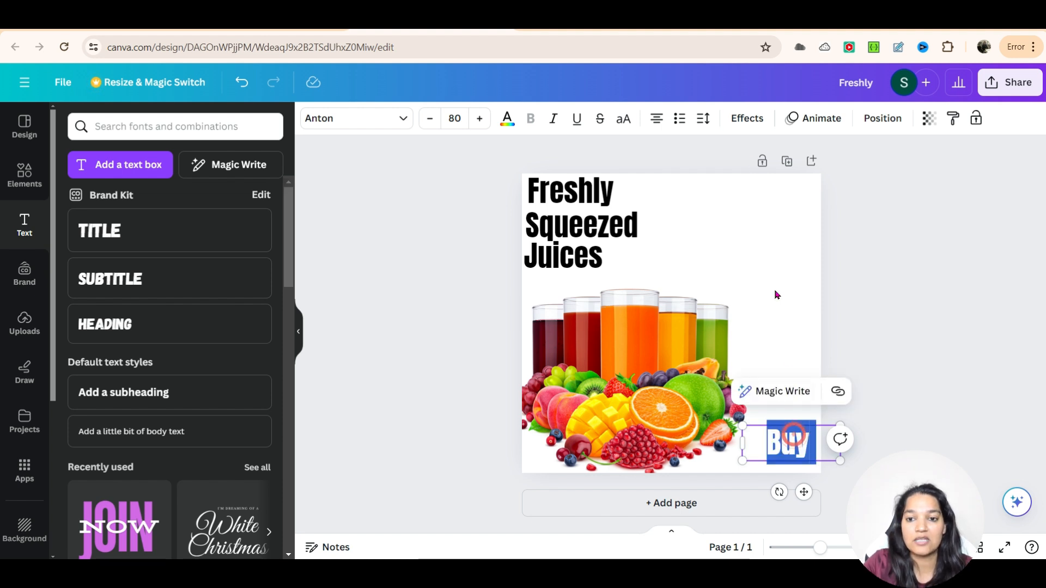
left_click(747, 121)
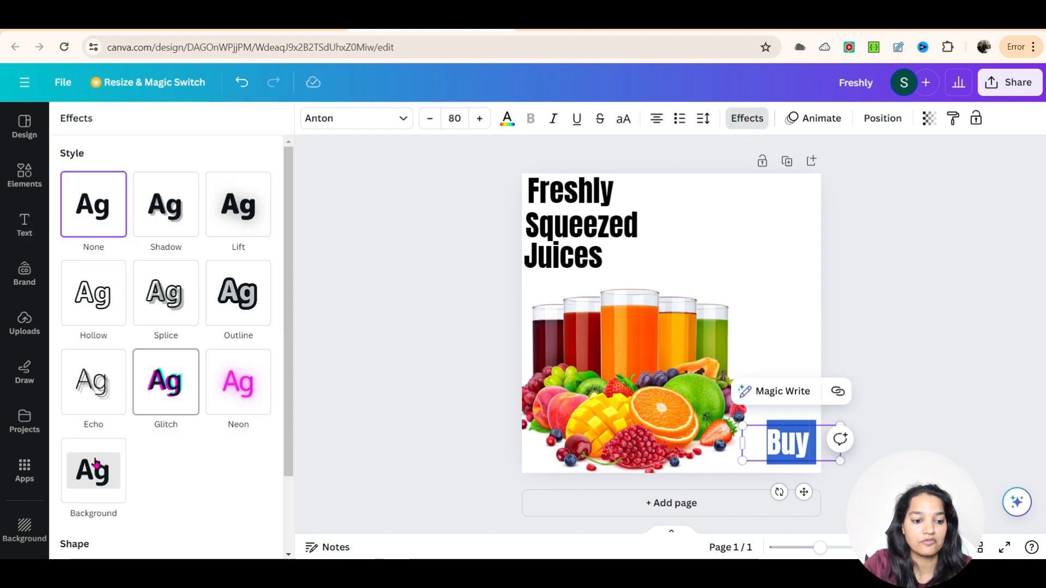
left_click(95, 462)
mouse_move(796, 455)
left_mouse_down()
mouse_move(784, 454)
mouse_move(807, 459)
left_mouse_up()
left_click(954, 406)
left_click(885, 444)
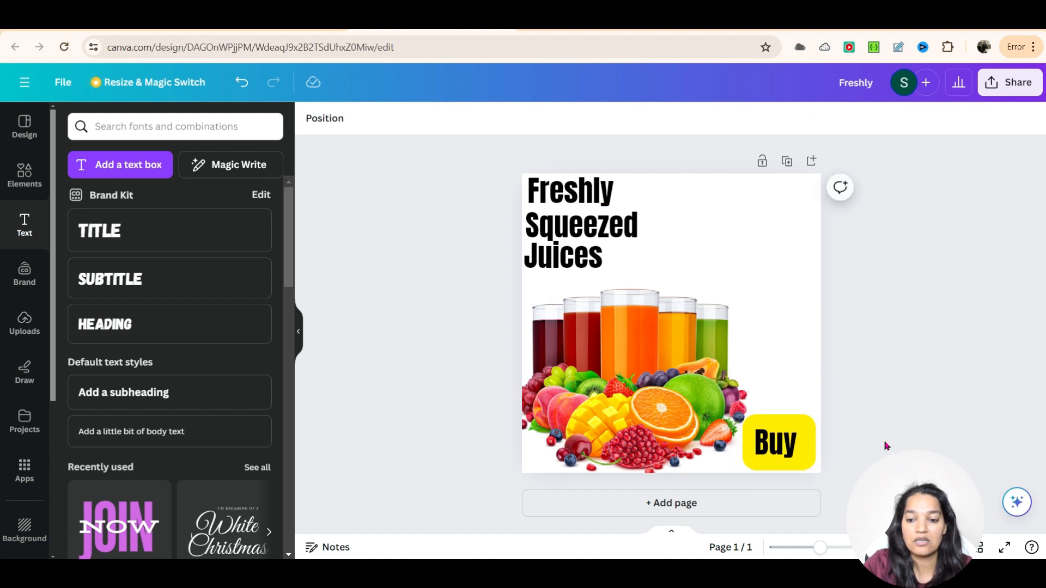
Step: Nudge the Buy button slightly within the bottom-right corner
left_click(789, 448)
left_click_drag(789, 448, 792, 443)
right_click(791, 442)
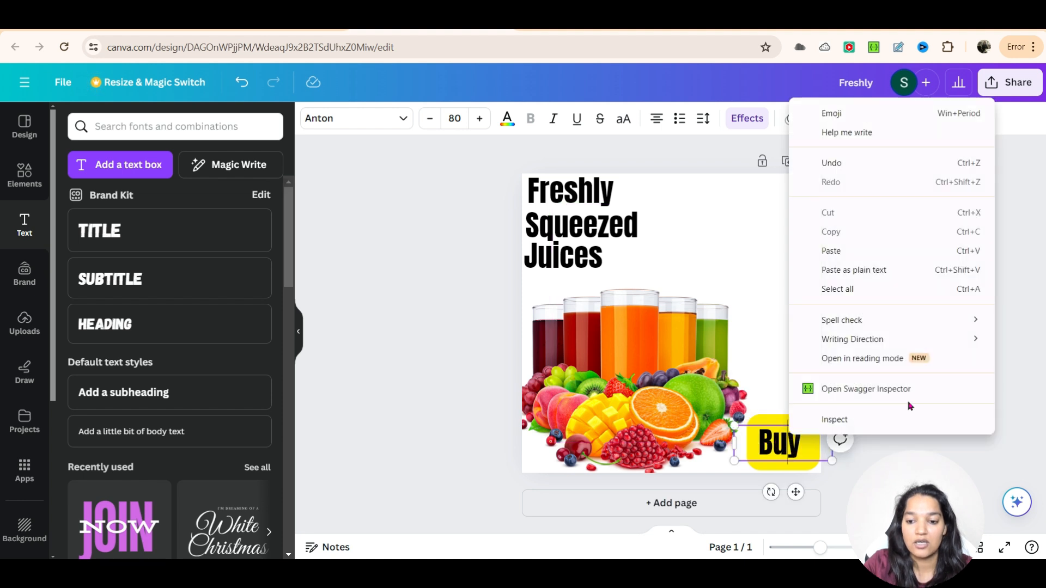
left_click(906, 489)
Step: Try to add a link to the Buy button
right_click(809, 432)
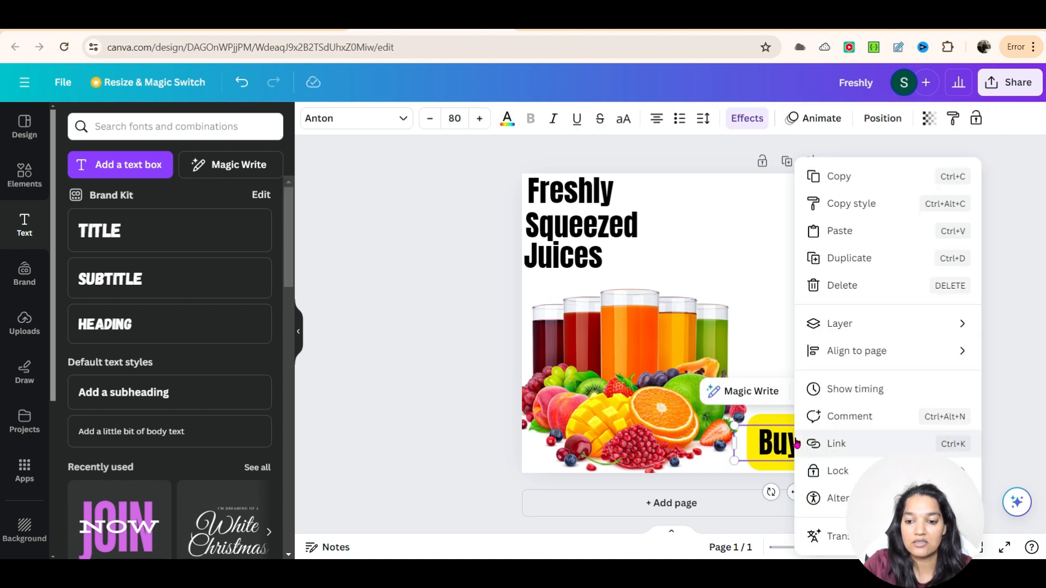
left_click(842, 444)
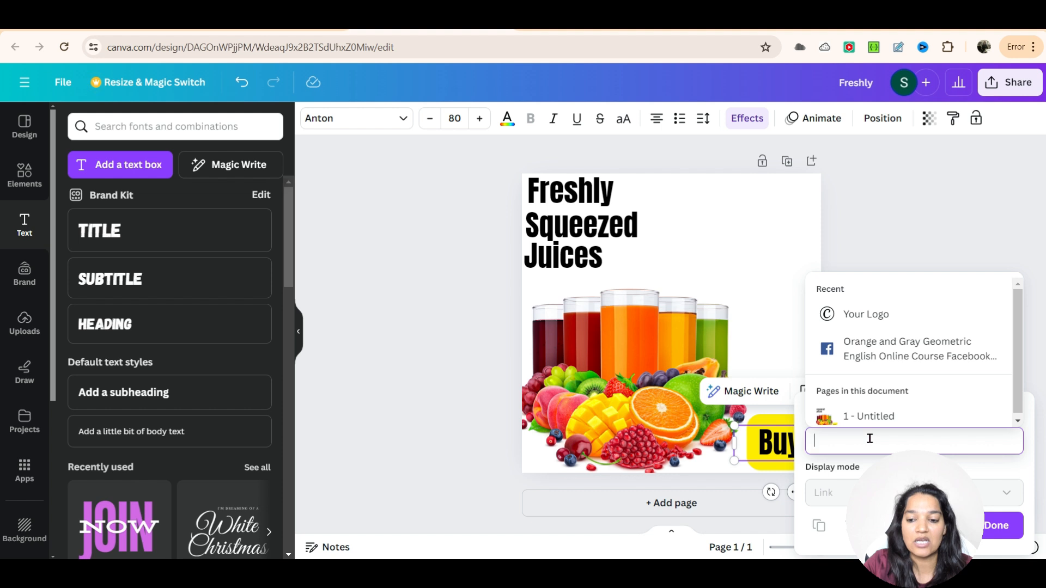
left_click(1013, 531)
left_click(950, 360)
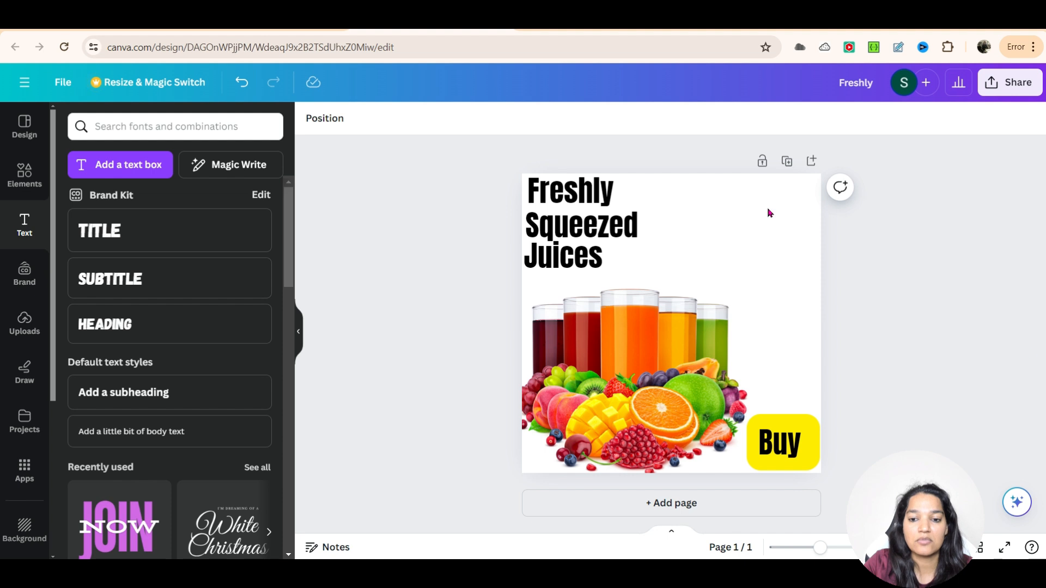
Step: Search the elements for apple and place an apple outline graphic in the top-right corner
left_click(25, 174)
left_click(140, 121)
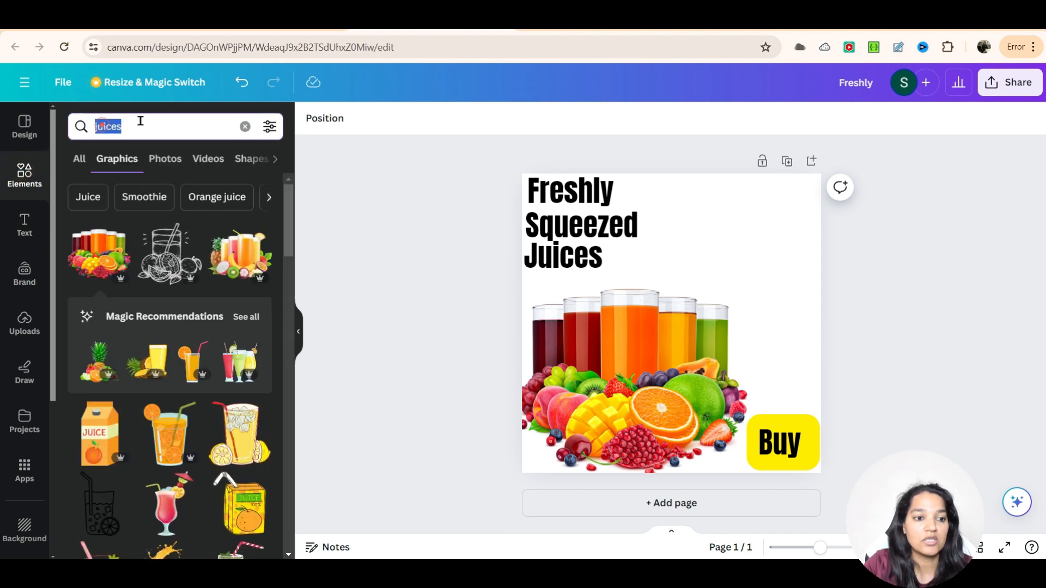
type("apple")
key("Return")
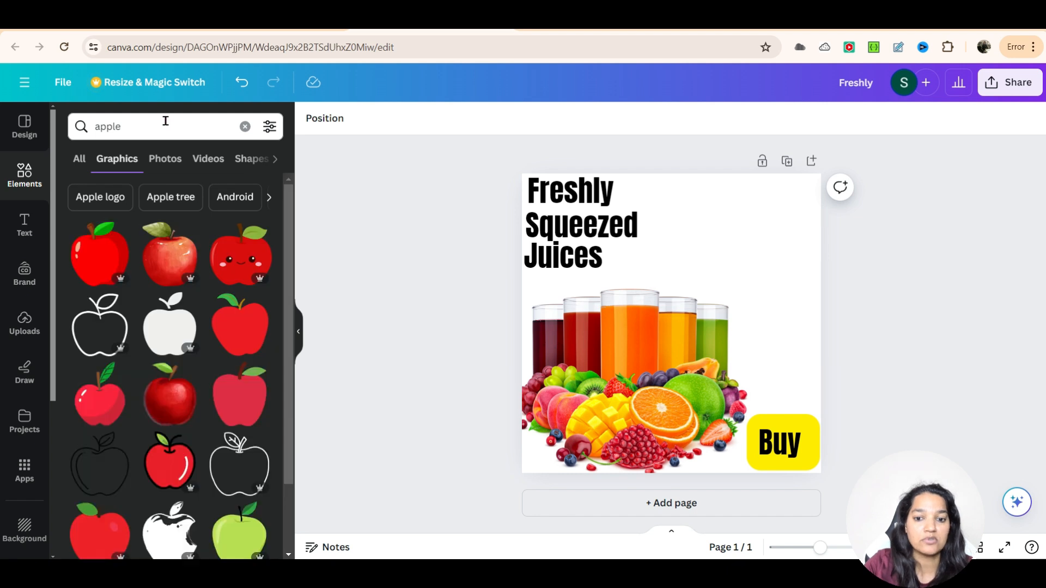
left_click_drag(107, 329, 809, 241)
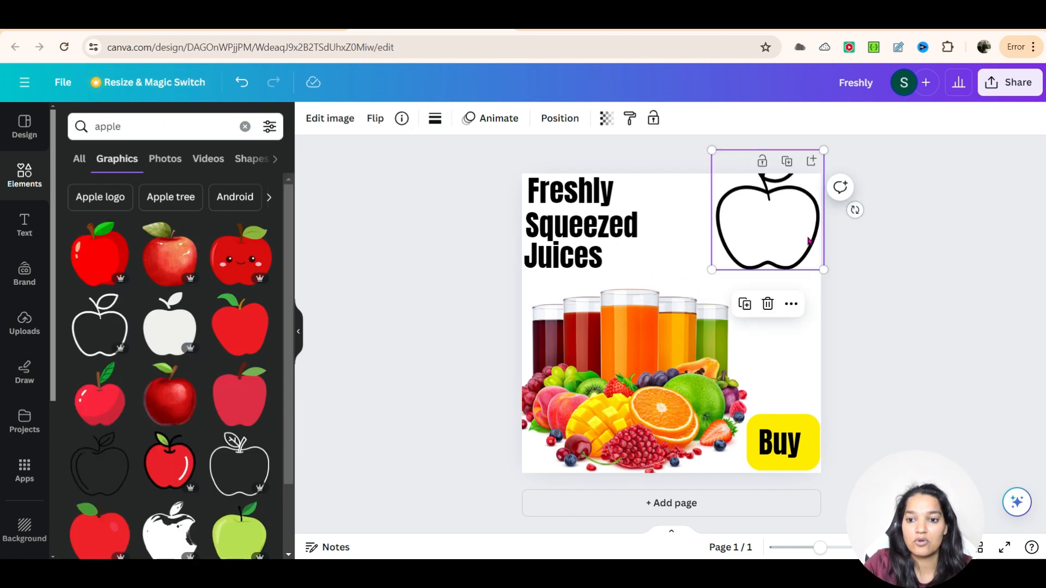
Step: Recolour the apple outline red and nudge it slightly
left_click(435, 118)
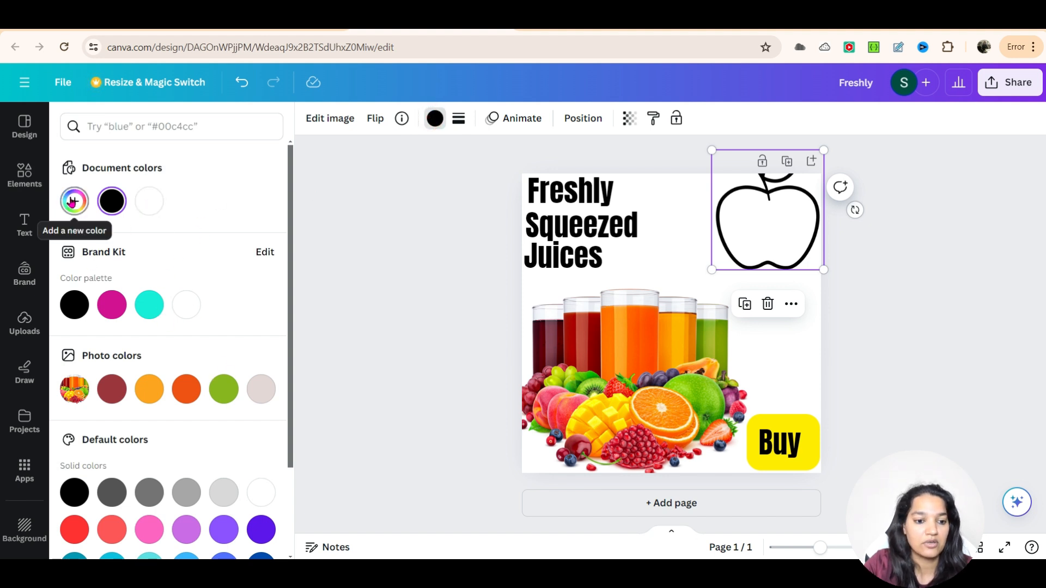
scroll(147, 381, "down", 2)
left_click(74, 418)
left_click_drag(759, 231, 768, 231)
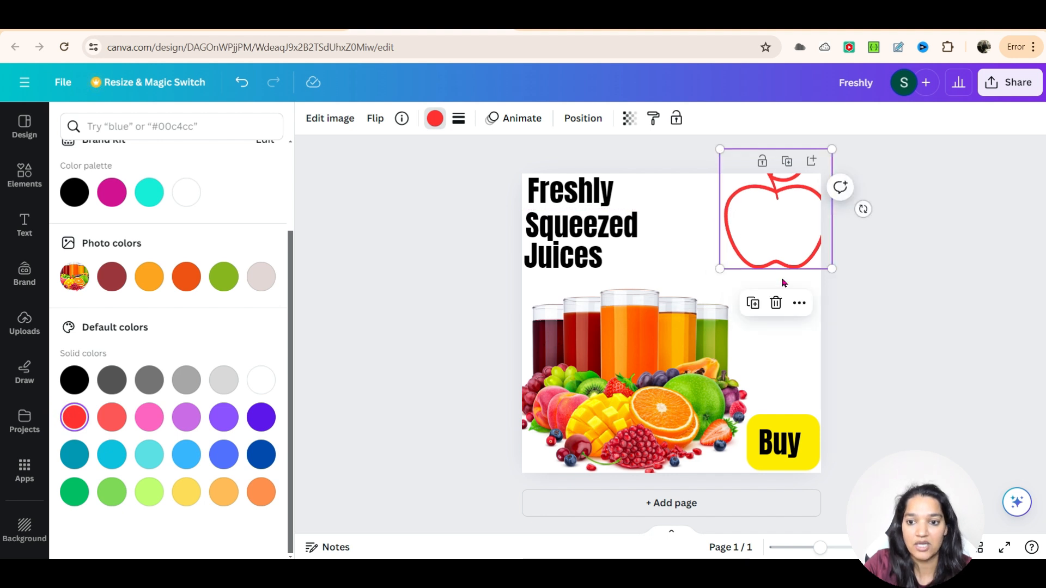
Step: Add two more red apple outlines and scatter them across the top-right area
left_click_drag(769, 219, 705, 260)
left_click_drag(823, 288, 794, 301)
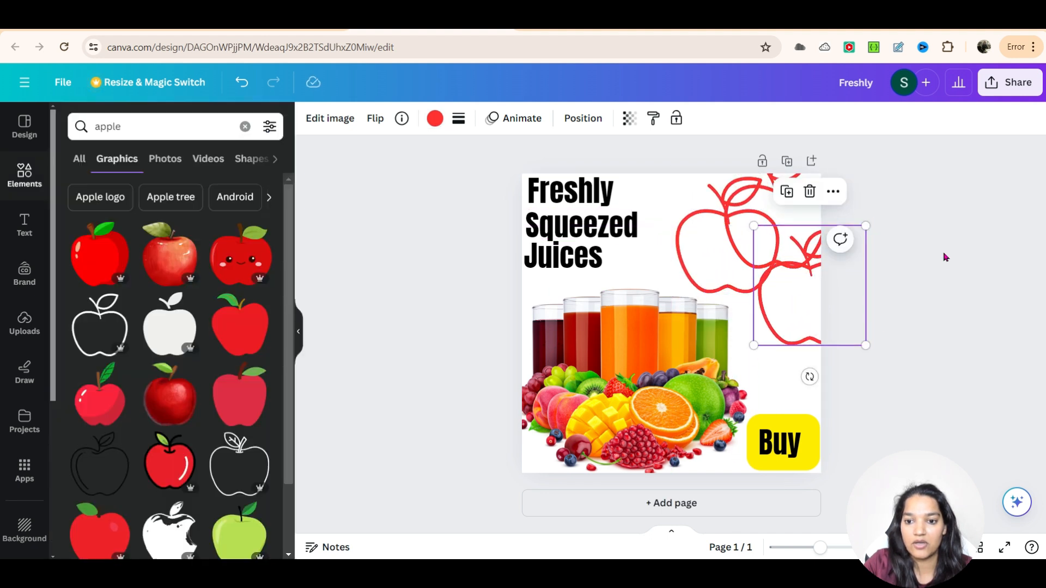
left_click(936, 269)
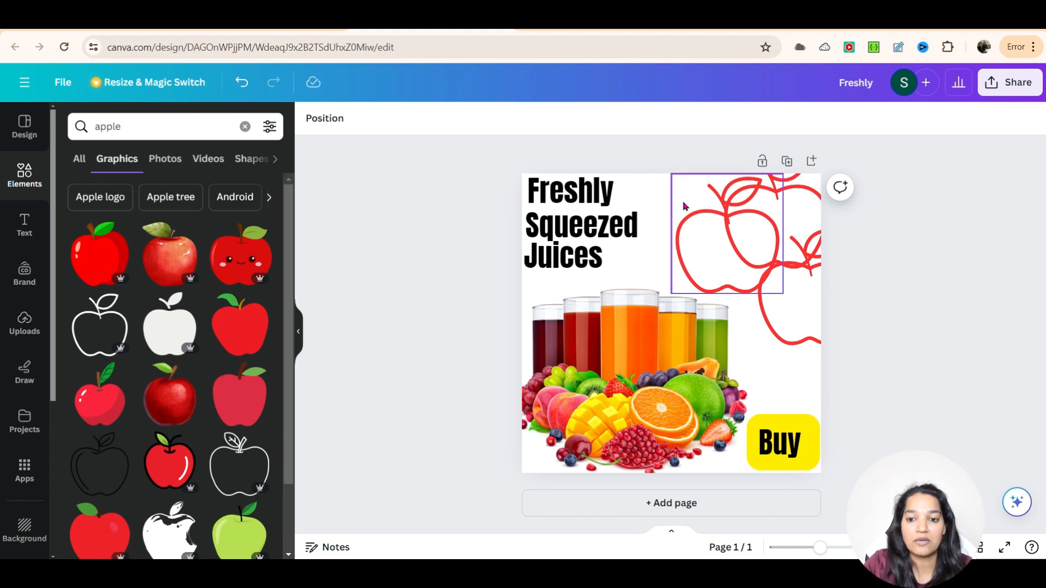
Step: Select the three apple outlines, apply the Neon animation to them and preview the design
left_click_drag(656, 194, 817, 286)
left_click(431, 120)
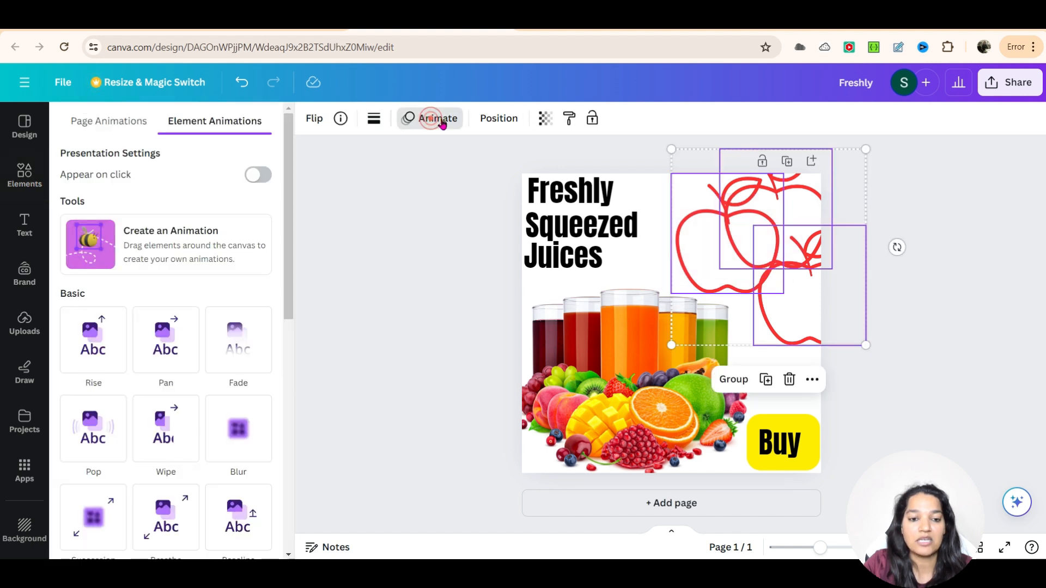
left_click(158, 353)
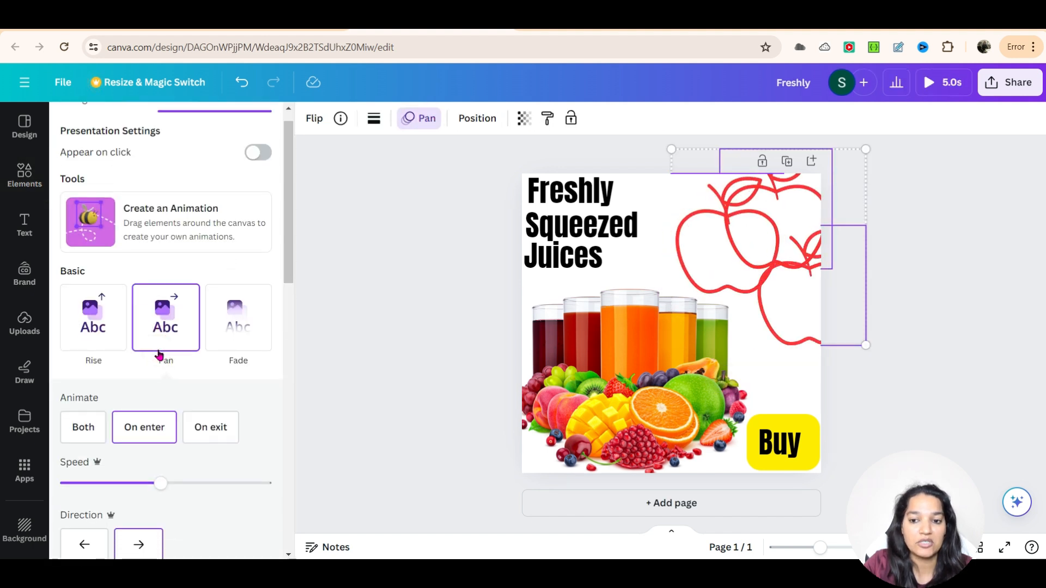
scroll(133, 408, "down", 3)
scroll(207, 408, "down", 7)
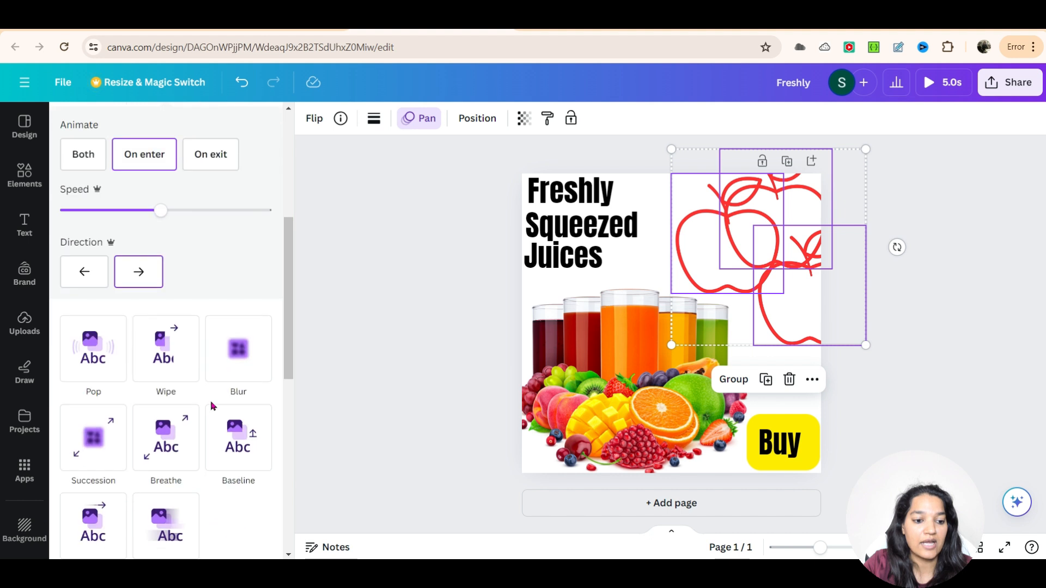
left_click(164, 385)
left_click(169, 385)
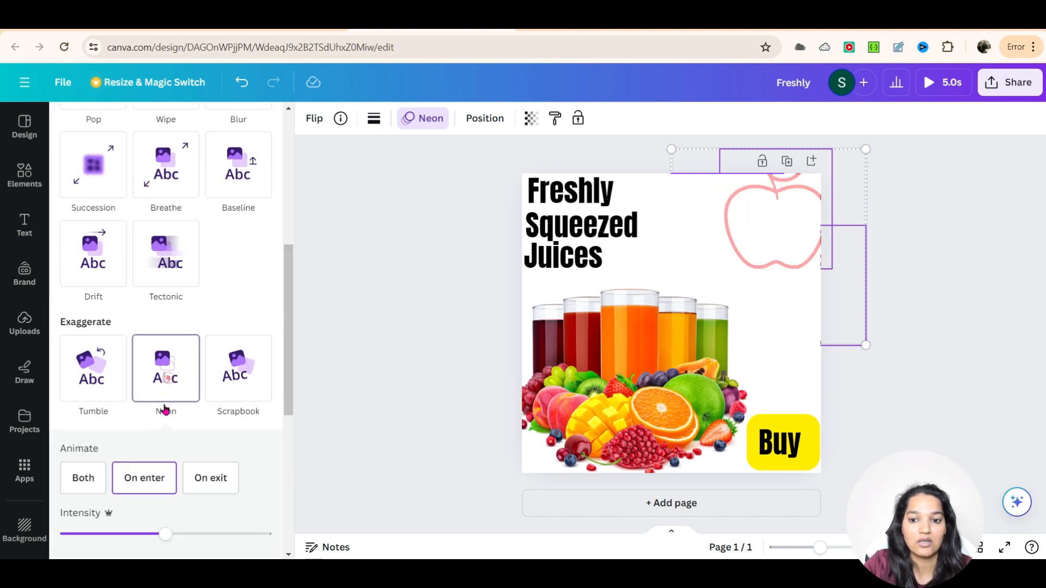
left_click(381, 313)
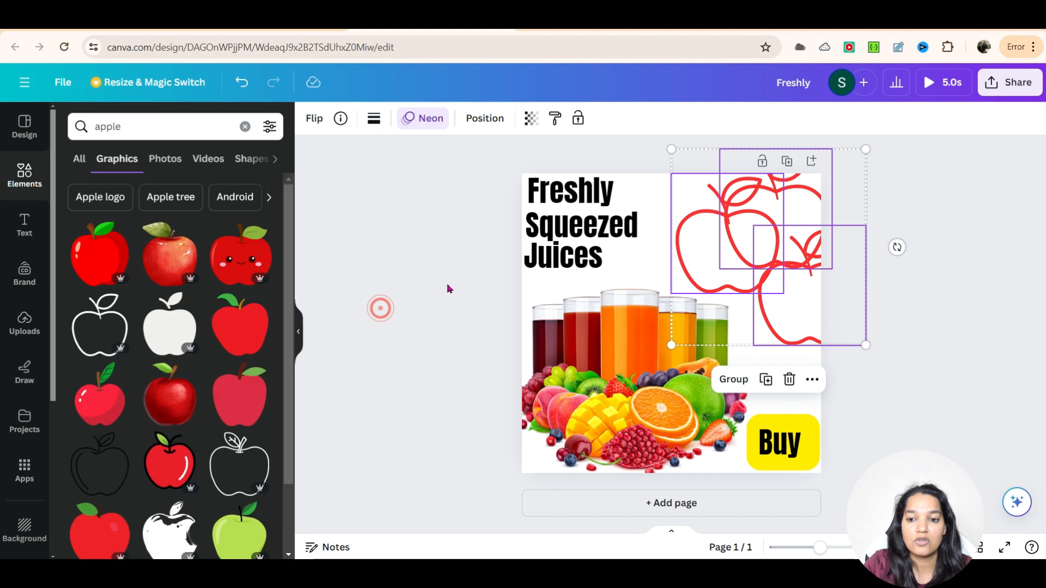
left_click(427, 269)
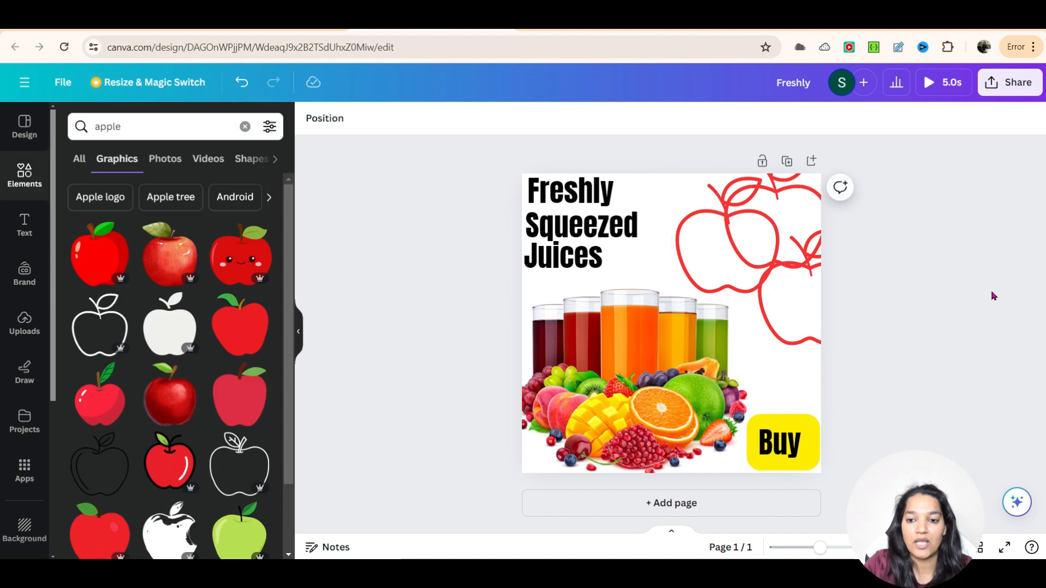
left_click(933, 83)
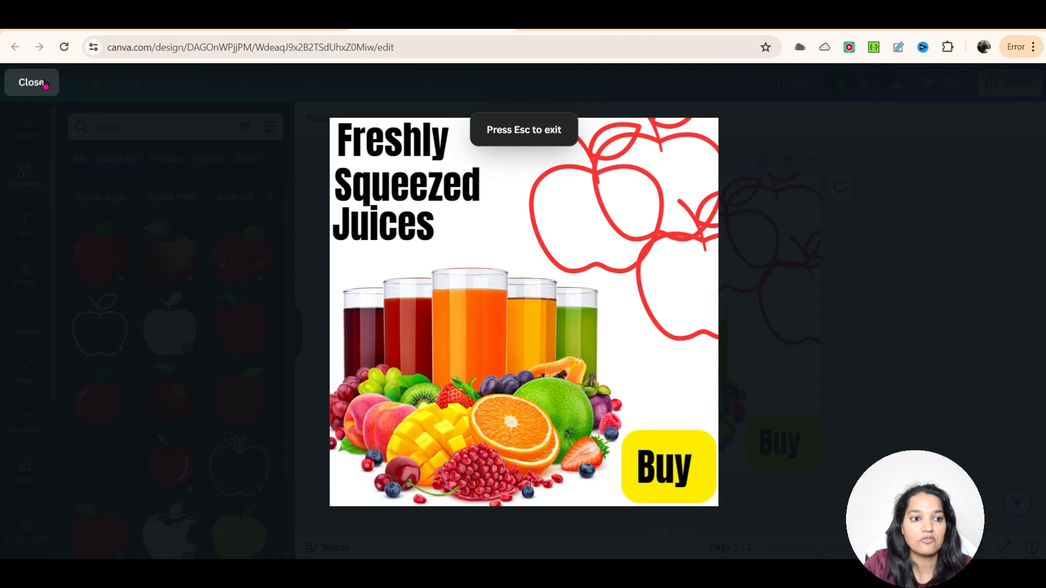
left_click(31, 83)
Step: Apply the Pan animation to the juice graphic
left_click(614, 391)
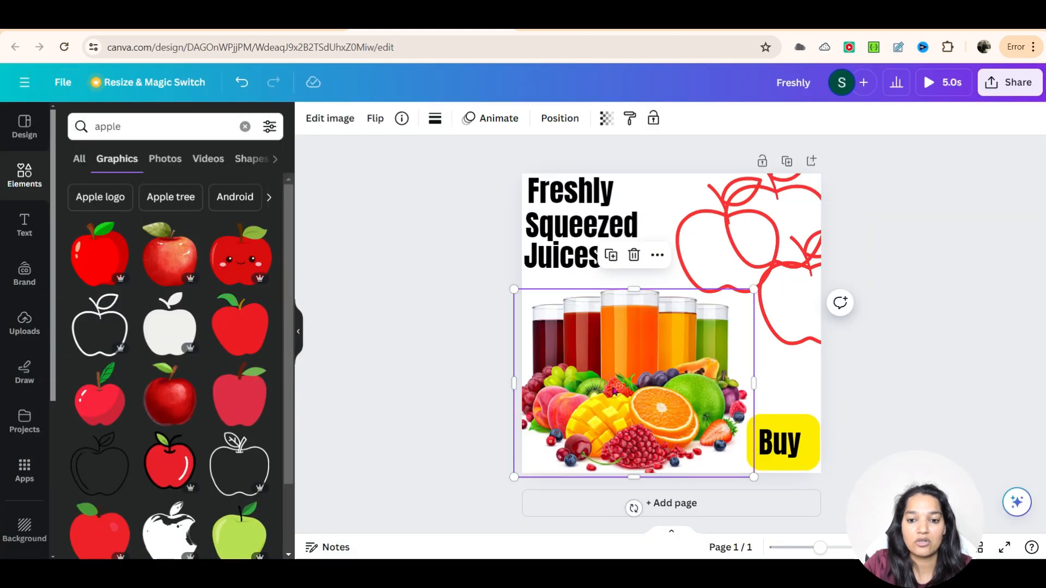
left_click(489, 122)
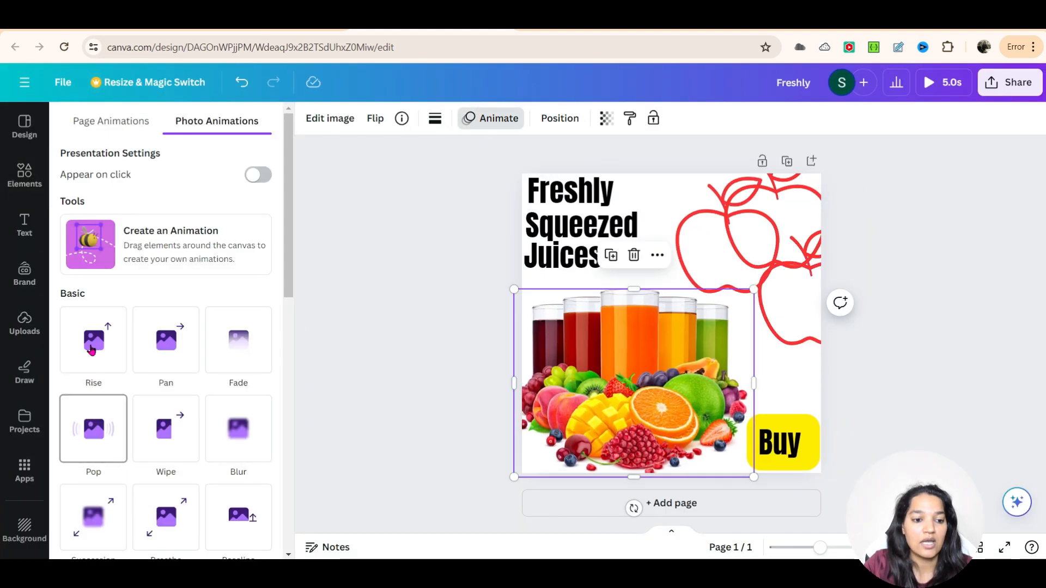
left_click(179, 362)
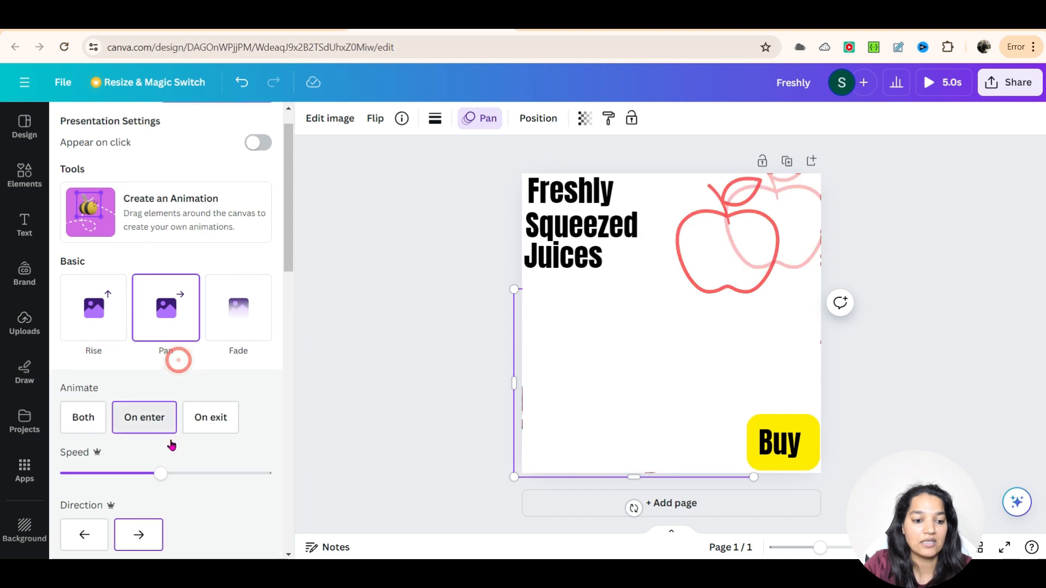
Step: Switch the juice graphic's animation to Neon
scroll(171, 445, "down", 8)
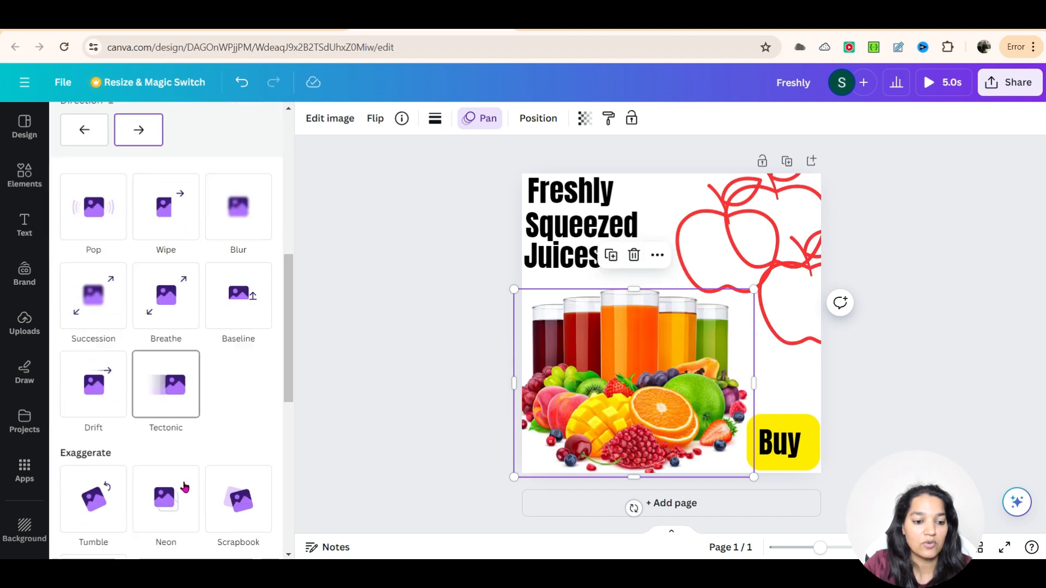
scroll(180, 479, "down", 1)
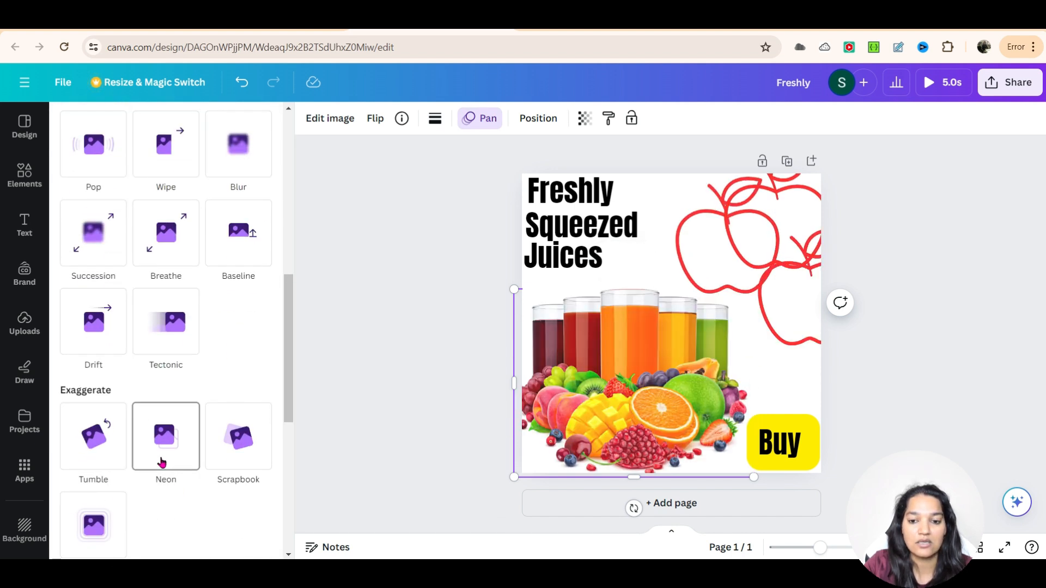
left_click(163, 461)
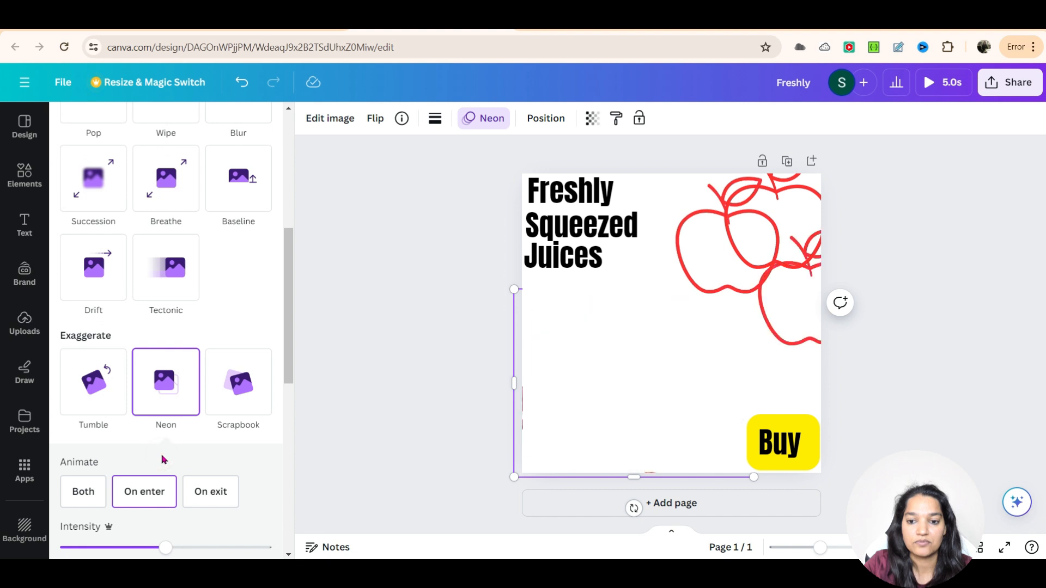
left_click(381, 296)
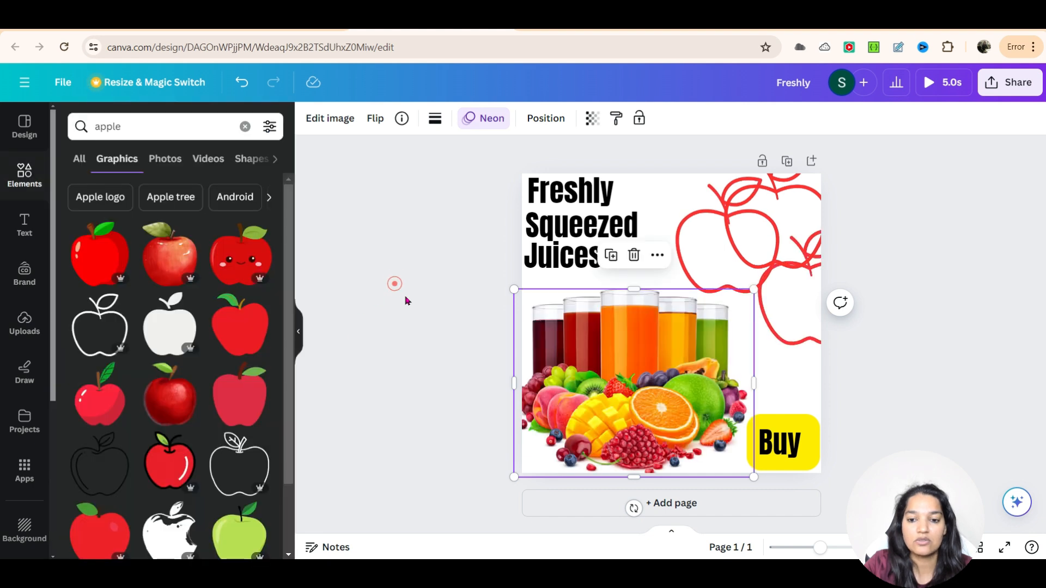
left_click(432, 256)
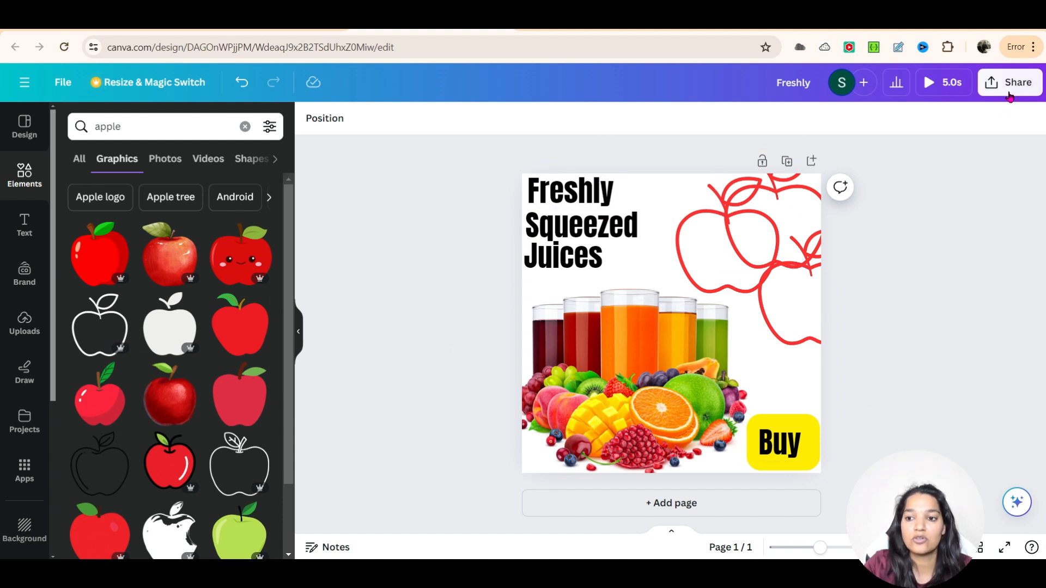
Step: Open the share download options and inspect the available file types
left_click(1009, 94)
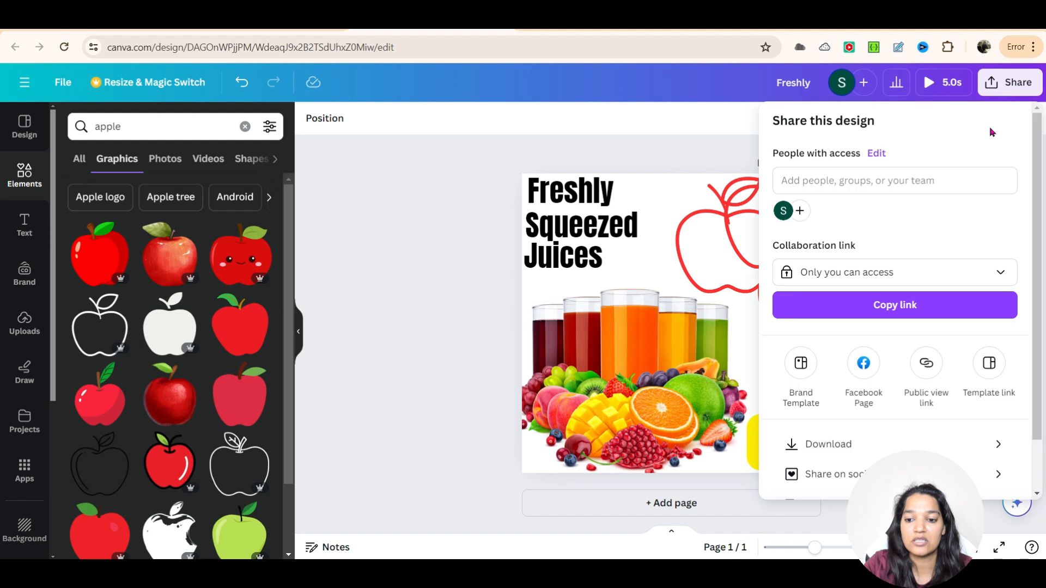
left_click(885, 445)
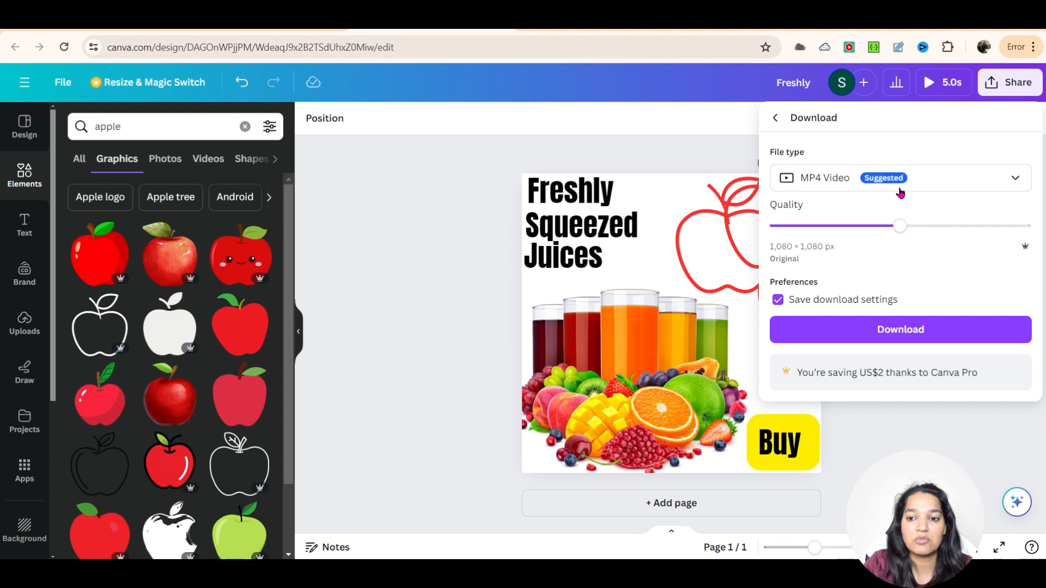
left_click(900, 180)
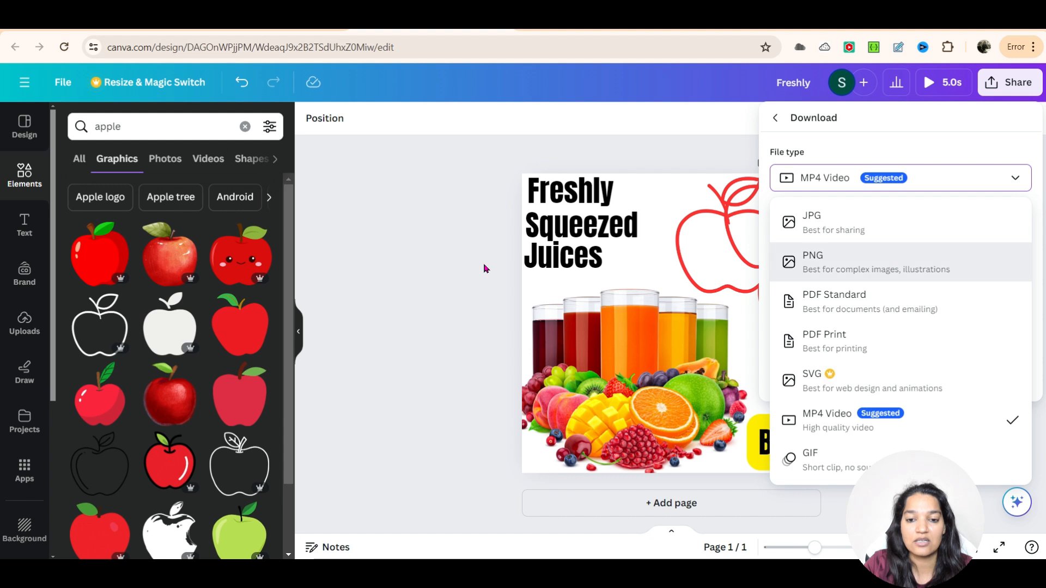
left_click(458, 269)
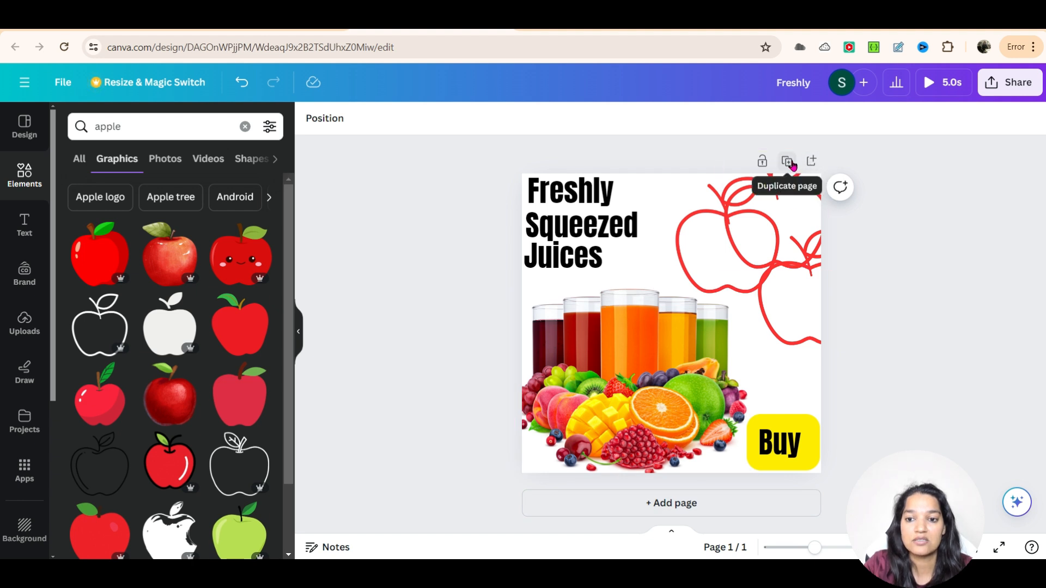
Step: Duplicate the page twice so the design has three pages
left_click(787, 162)
left_click(761, 163)
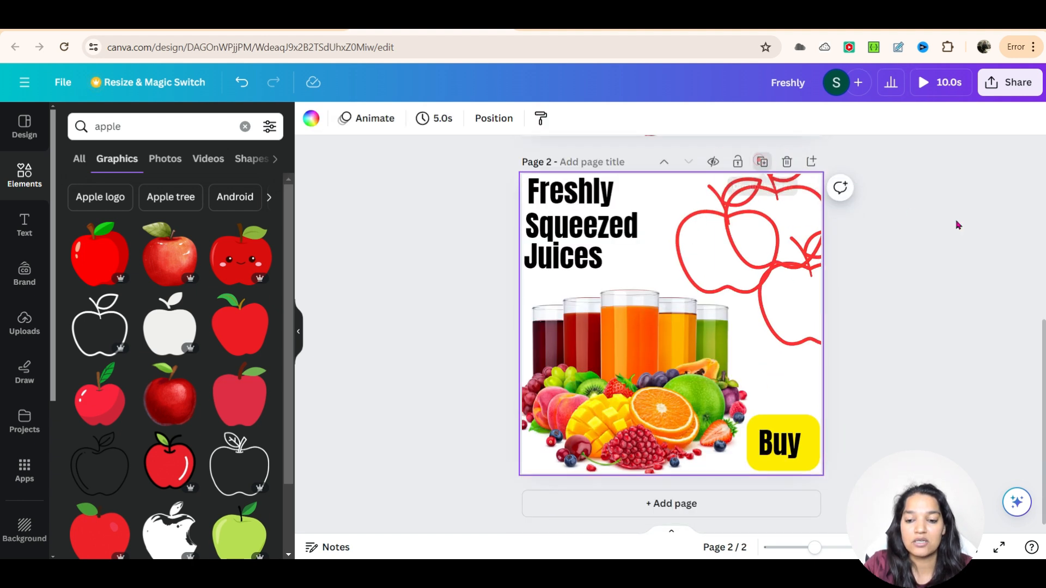
scroll(945, 444, "up", 6)
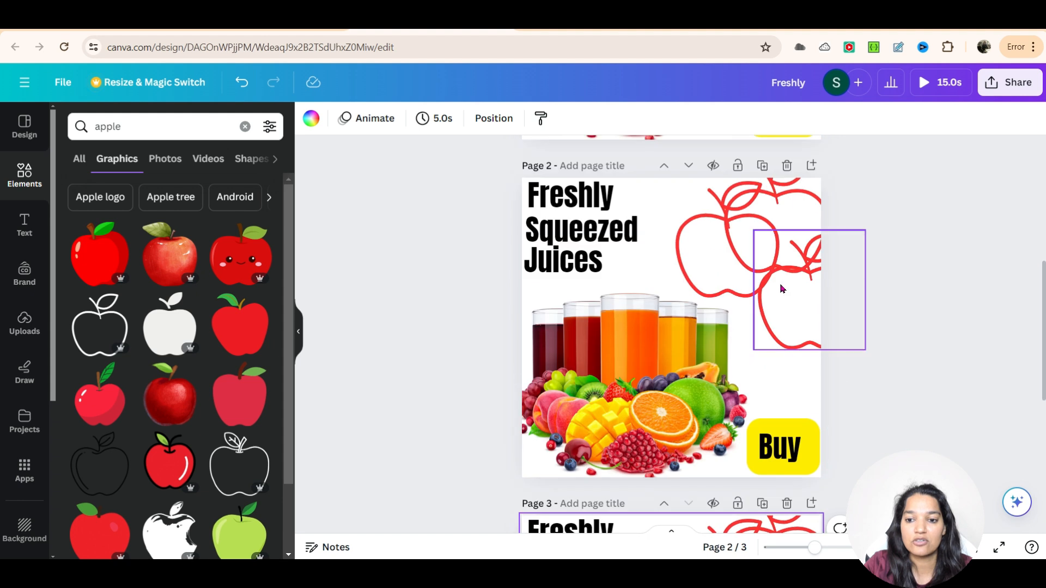
Step: Select and delete the apple outlines on page 2
left_click(779, 285)
left_click_drag(706, 216, 831, 306)
left_click(885, 288)
key("Delete")
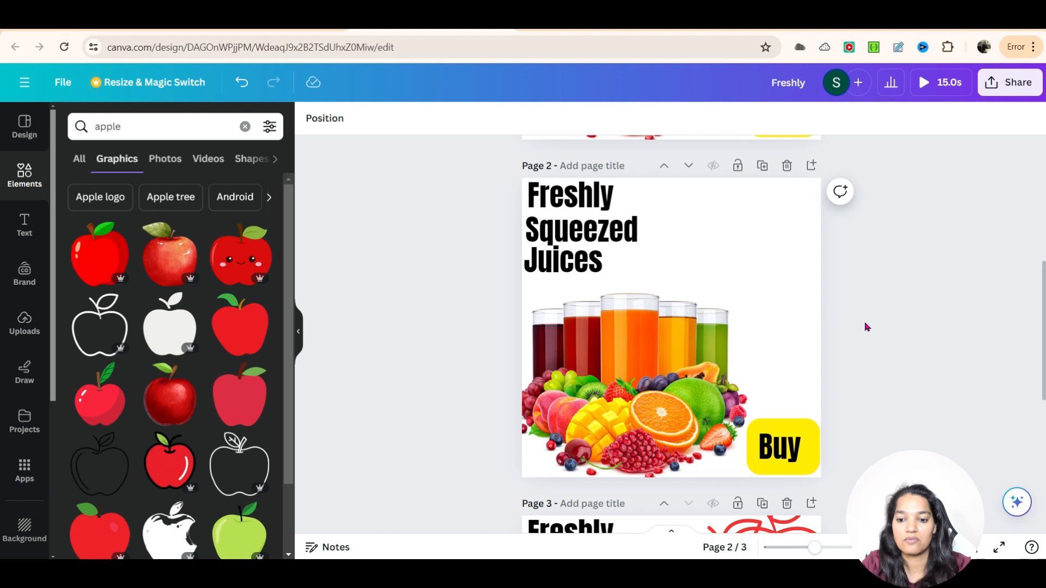
Step: Select and delete the apple outlines on page 3
scroll(756, 402, "down", 3)
left_click_drag(673, 400, 852, 467)
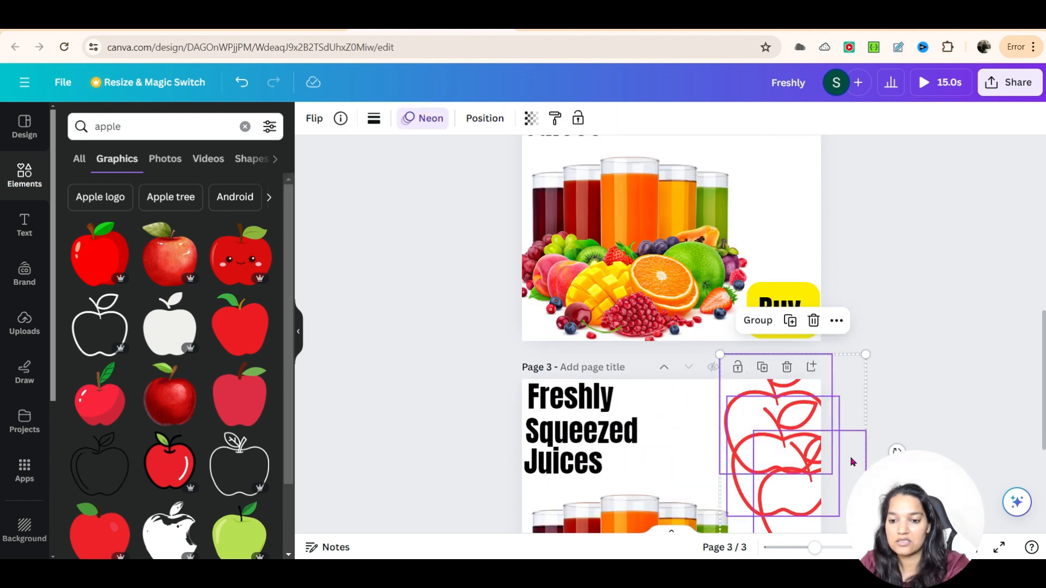
key("Delete")
Step: Search graphics for strawberries and place a strawberry graphic in page 2's top-right corner
scroll(853, 461, "up", 3)
scroll(853, 457, "up", 5)
scroll(865, 457, "down", 5)
double_click(128, 123)
type("strawberries")
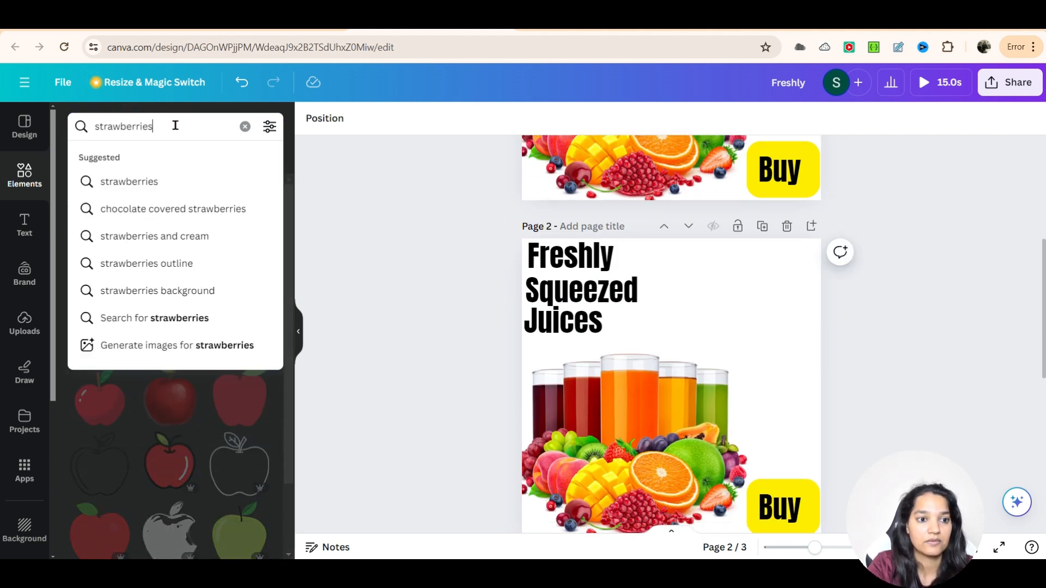
key("Return")
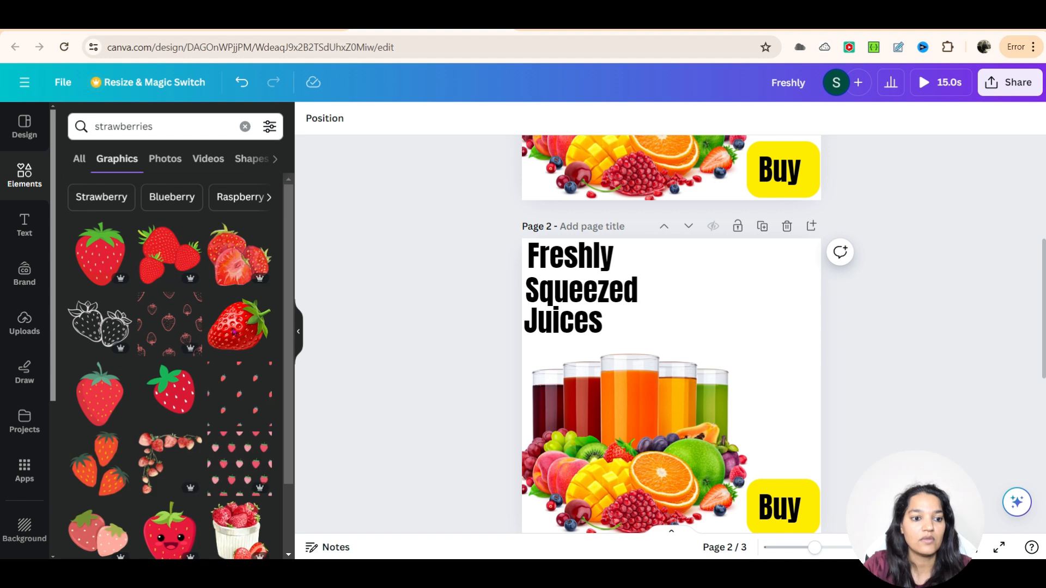
scroll(214, 384, "down", 2)
scroll(214, 385, "up", 2)
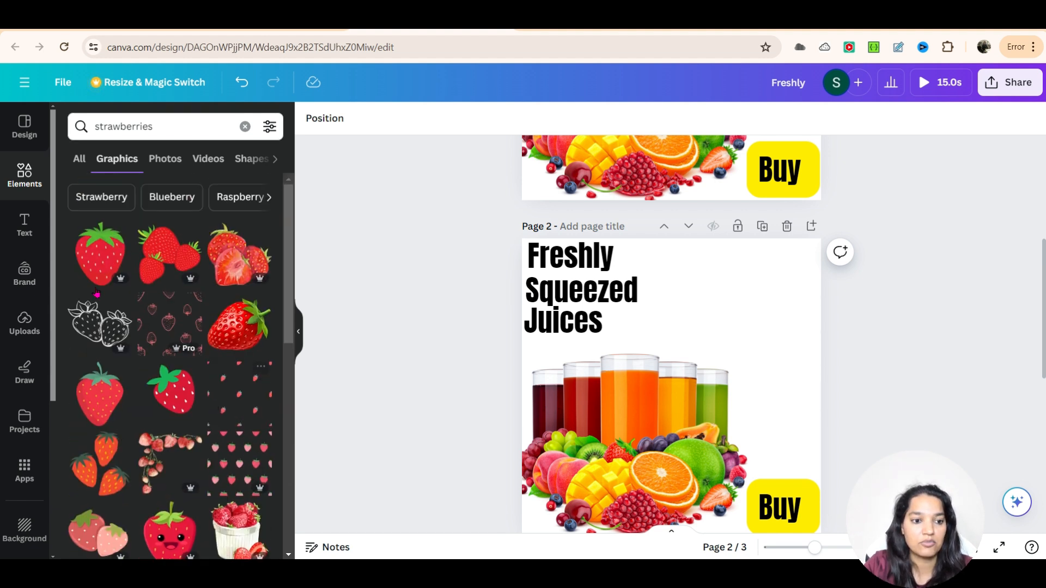
left_click_drag(89, 257, 732, 348)
left_click_drag(778, 381, 822, 370)
left_click_drag(782, 330, 780, 338)
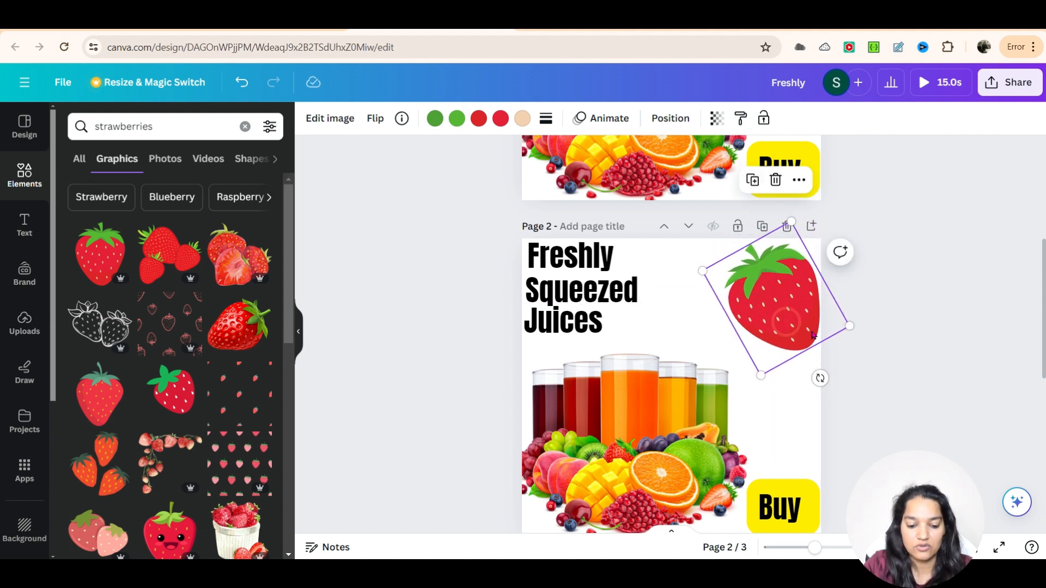
Step: Duplicate the strawberry and offset the copy down and to the right
key("ctrl+d")
left_click_drag(791, 328, 831, 348)
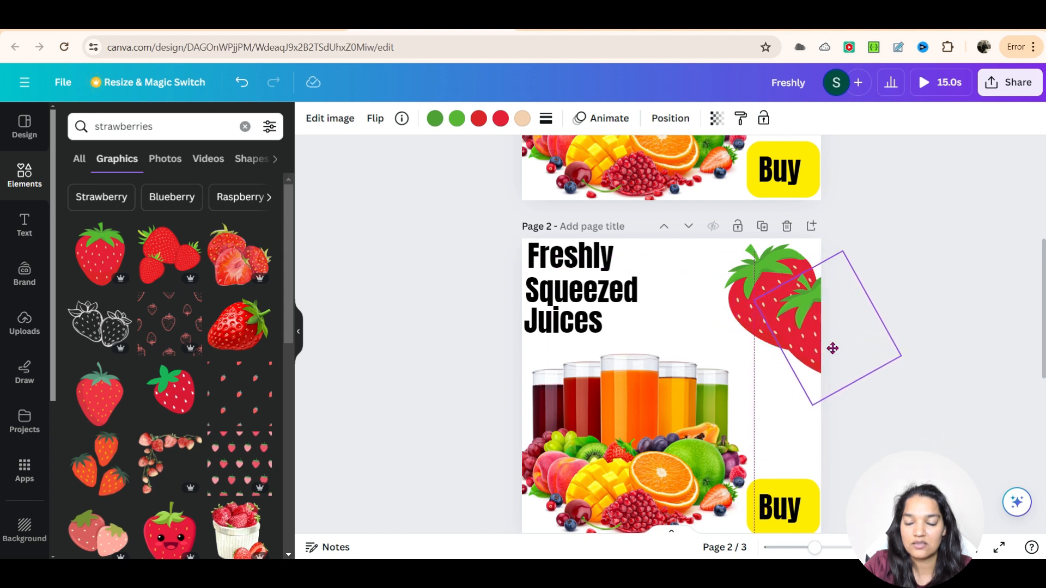
left_click(947, 420)
Step: Select page 3 and search the graphics for oranges
scroll(953, 328, "up", 5)
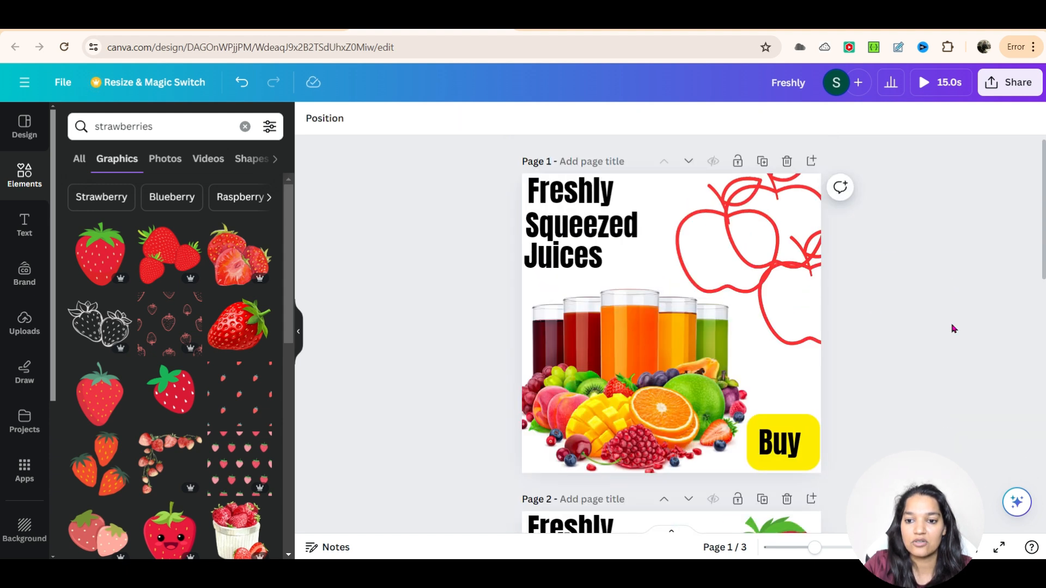
scroll(953, 329, "down", 10)
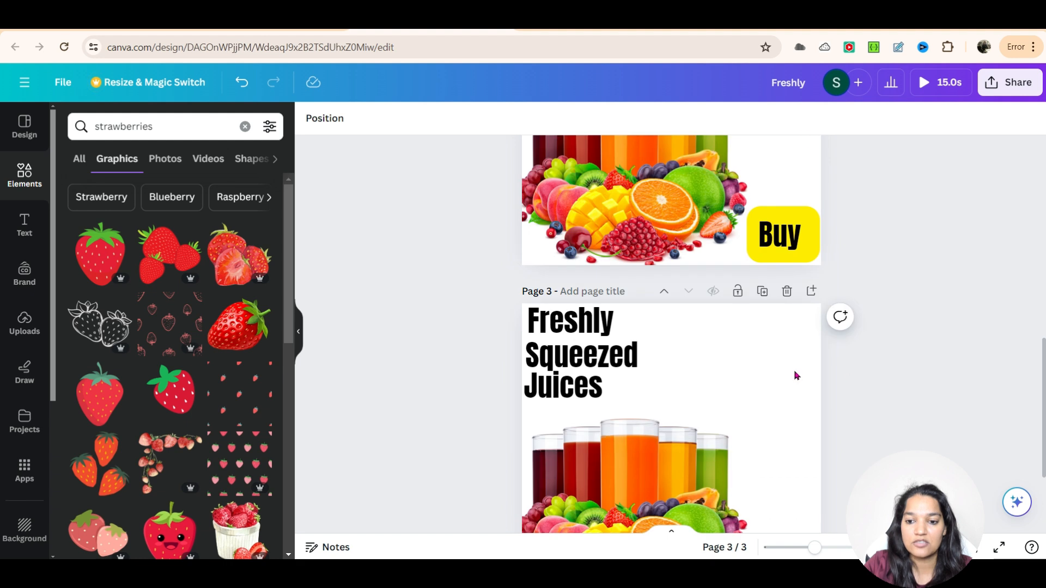
left_click(794, 370)
double_click(120, 130)
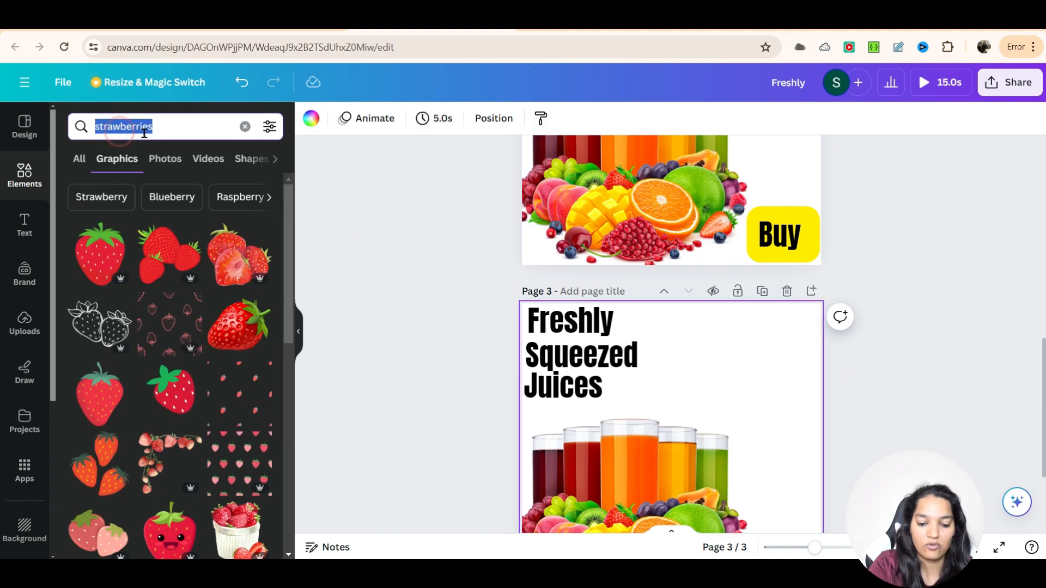
type("oranges")
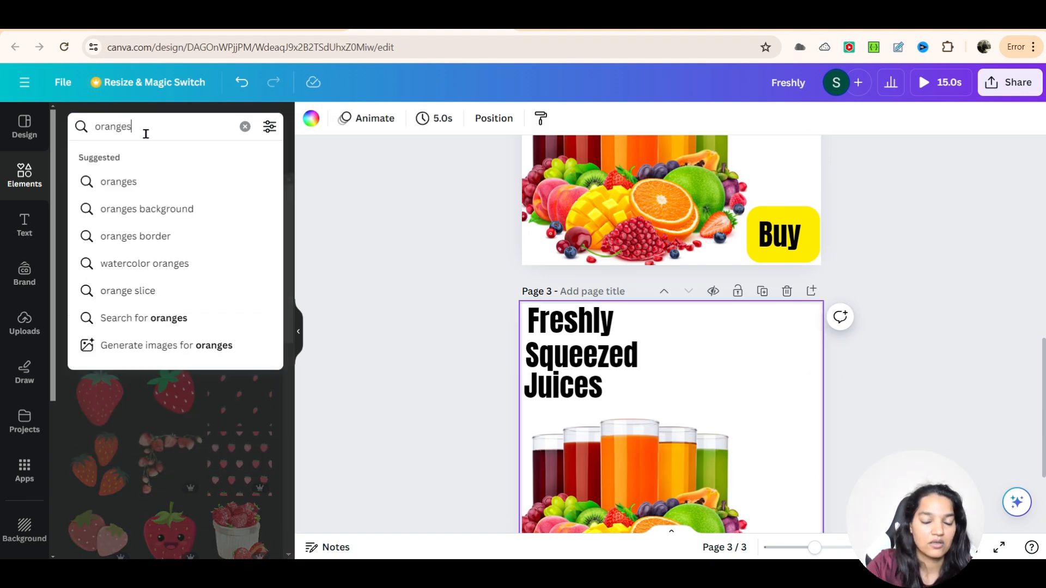
key("Return")
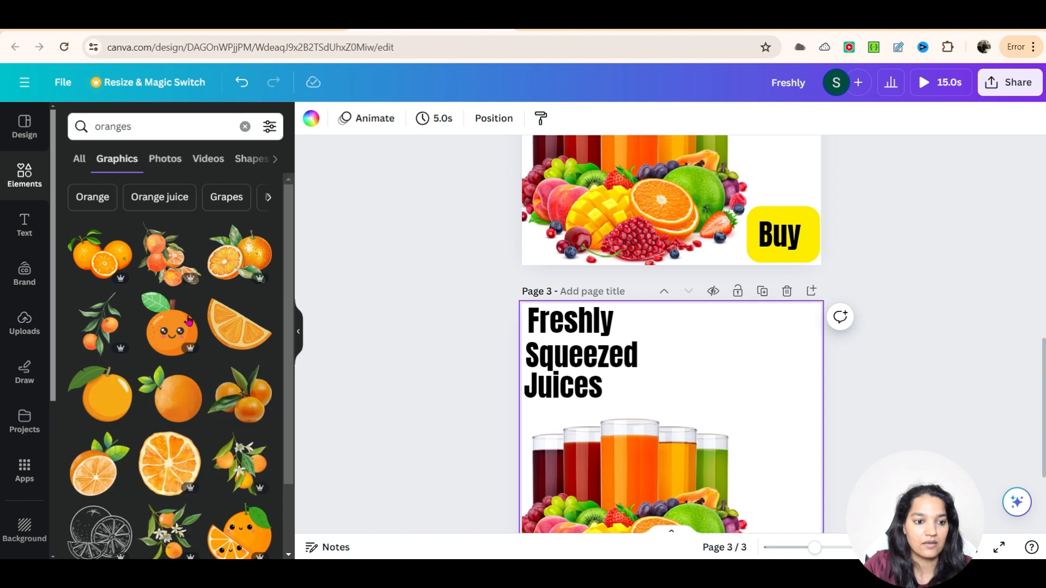
scroll(169, 354, "down", 4)
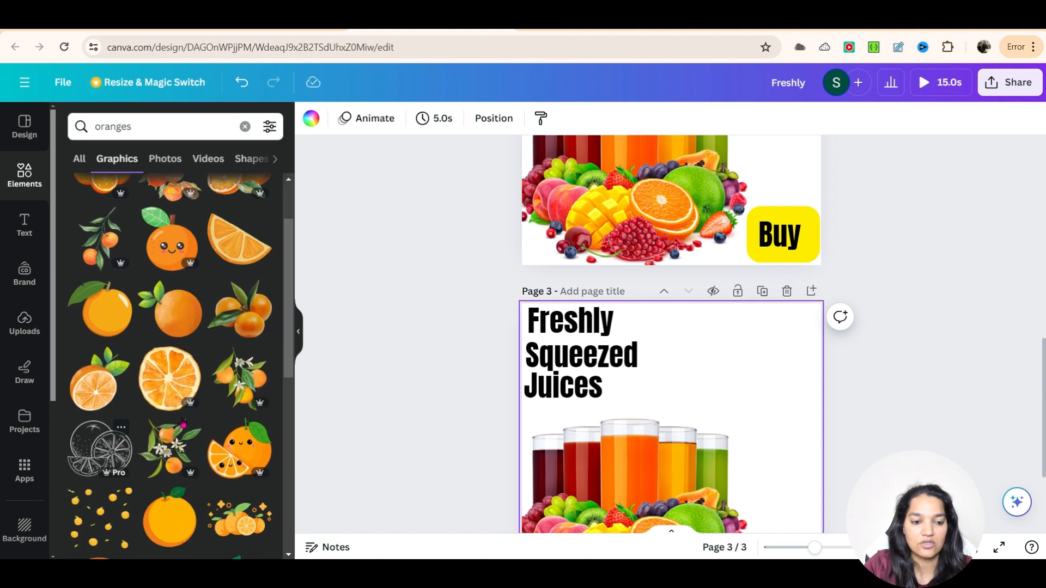
scroll(207, 370, "down", 3)
scroll(174, 381, "up", 5)
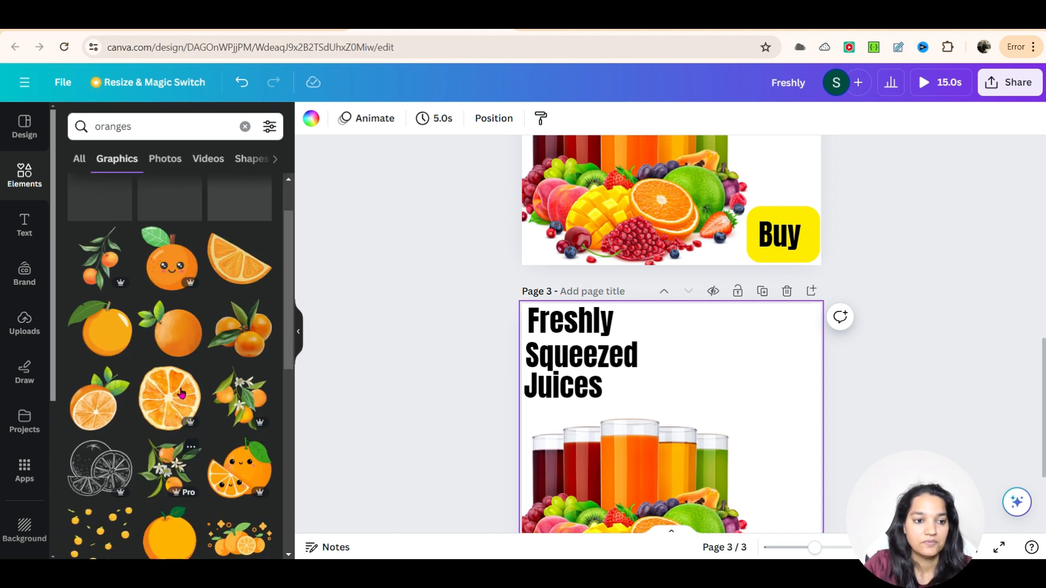
left_click(107, 268)
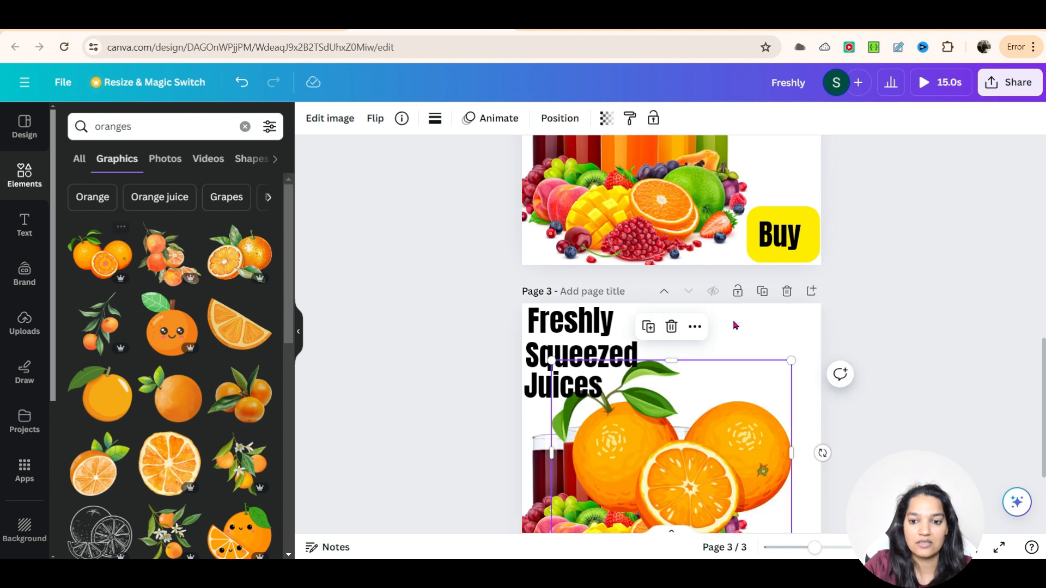
mouse_move(791, 361)
left_mouse_down()
mouse_move(660, 462)
mouse_move(822, 332)
mouse_move(786, 327)
mouse_move(797, 355)
left_mouse_up()
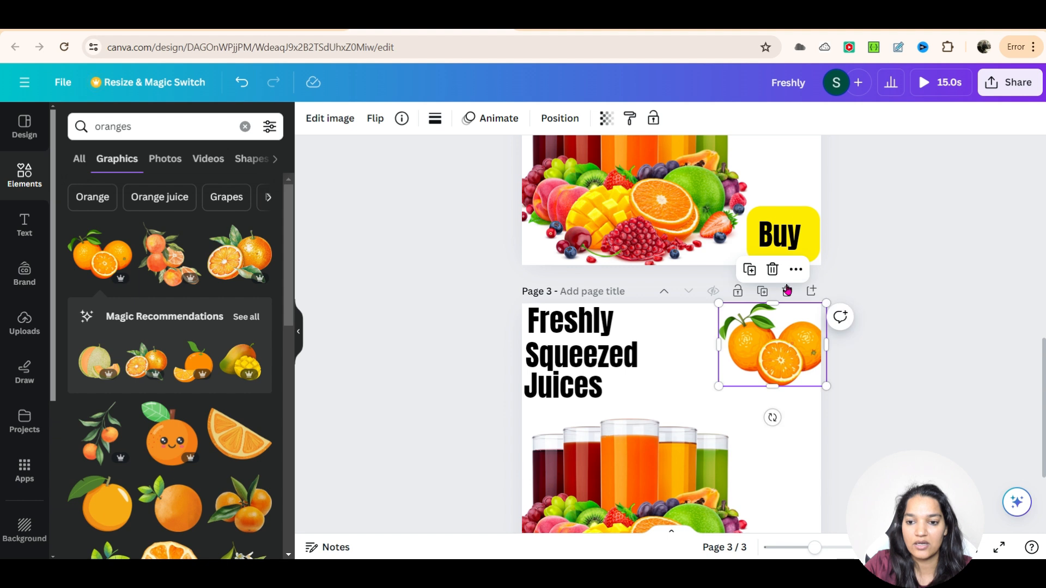
left_click(772, 269)
Step: Place an orange-slices graphic from the recommendations in page 3's top-right corner
scroll(179, 409, "down", 4)
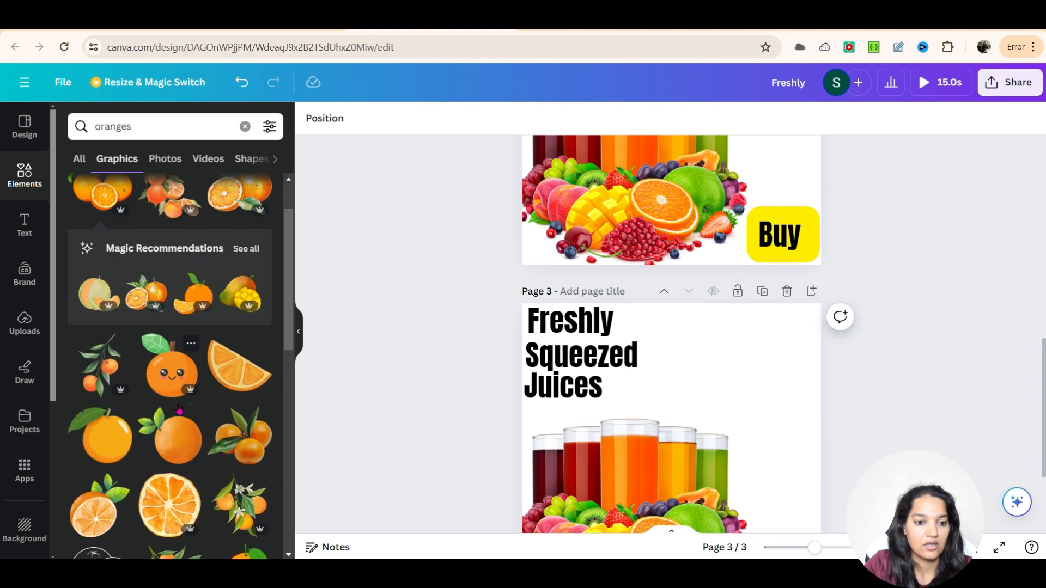
scroll(180, 409, "up", 3)
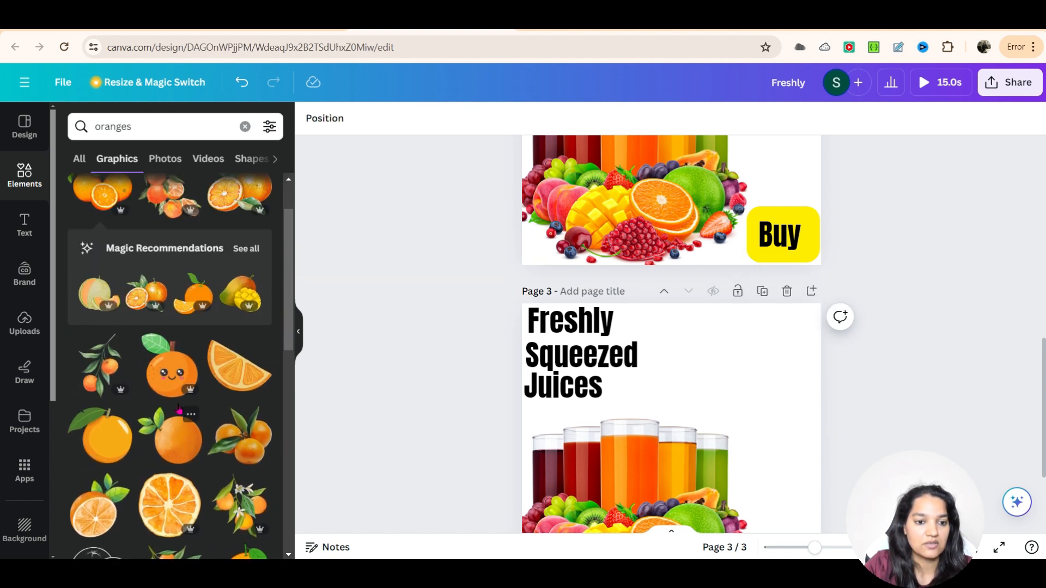
left_click(203, 283)
left_click(203, 283)
left_click(352, 233)
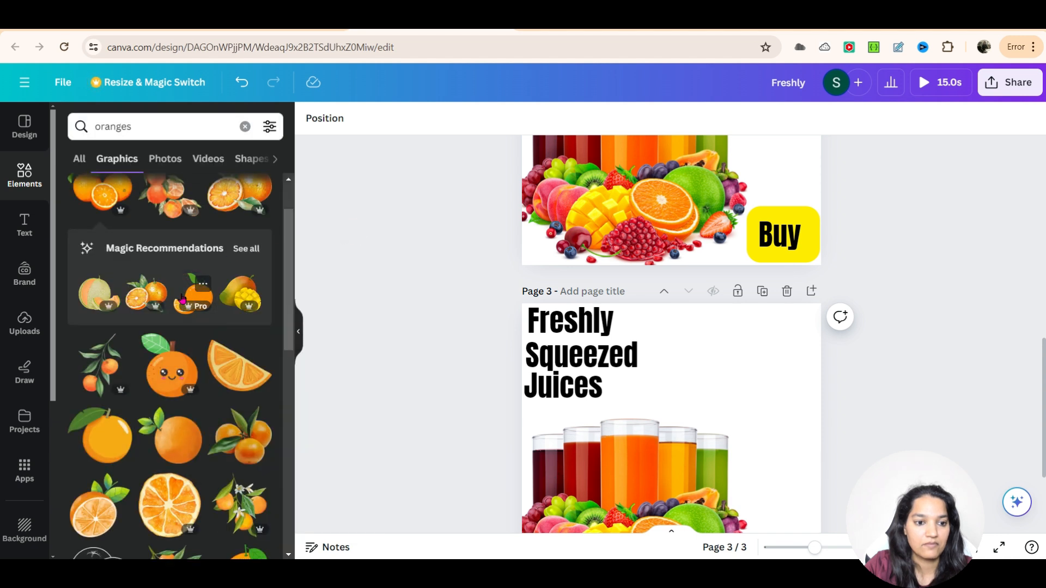
left_click_drag(186, 305, 783, 379)
left_click_drag(705, 419, 820, 413)
left_click(939, 309)
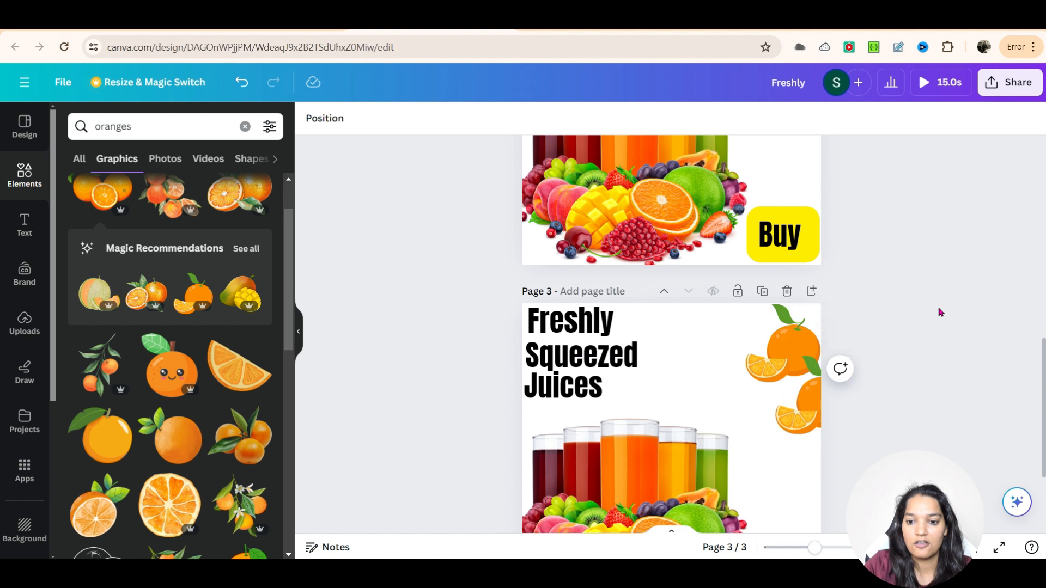
Step: Scroll through the three pages to review them
scroll(939, 312, "up", 10)
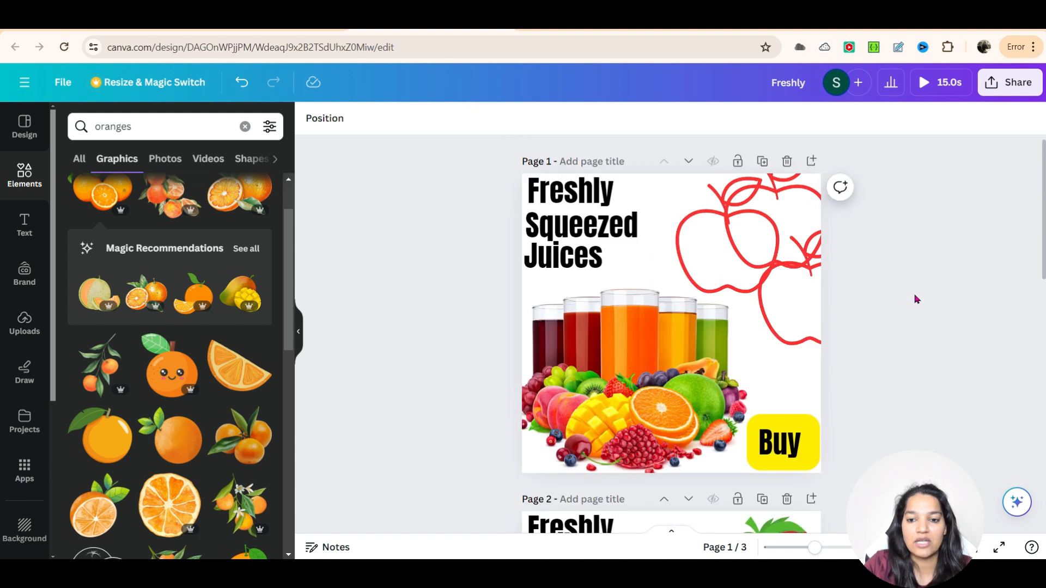
scroll(430, 342, "down", 10)
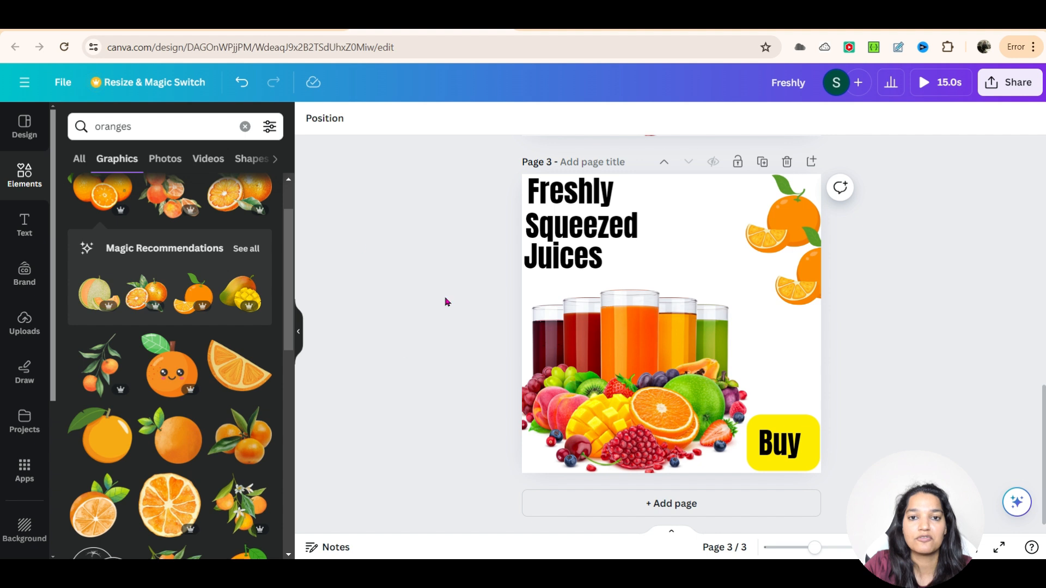
scroll(430, 326, "up", 10)
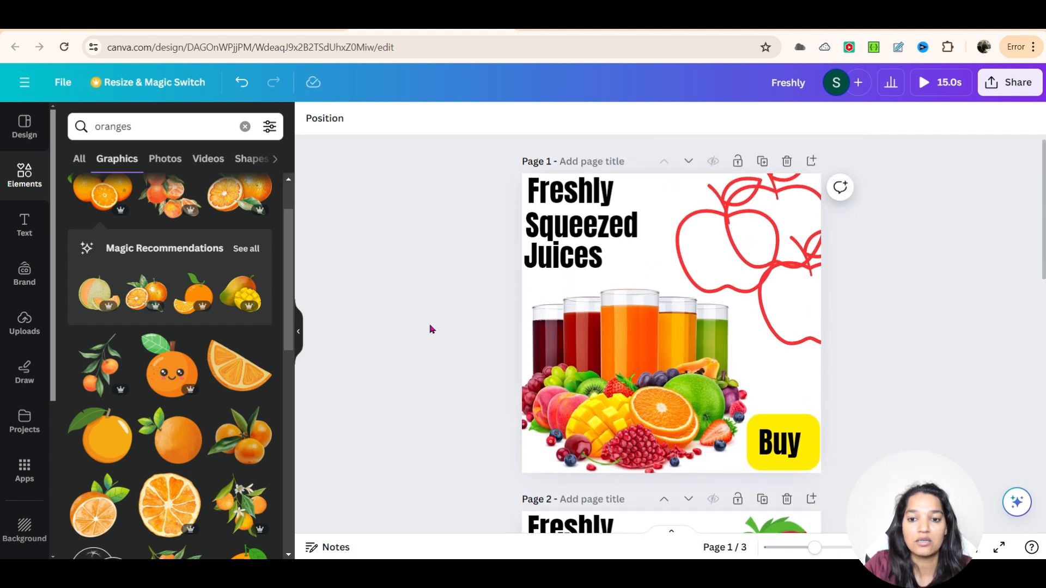
scroll(429, 324, "down", 2)
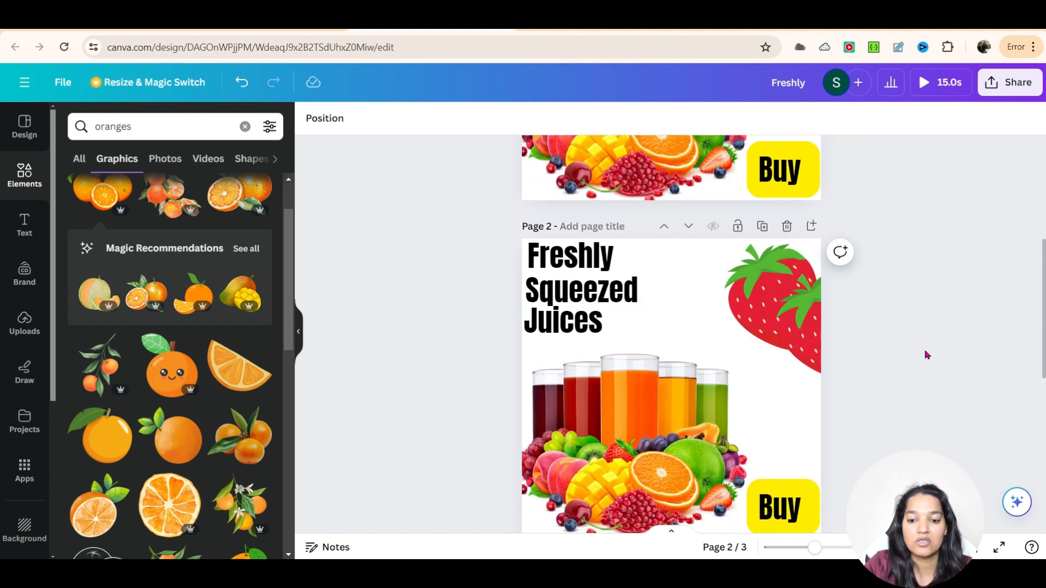
Step: Search the graphics for arrows
scroll(928, 355, "down", 2)
scroll(625, 382, "up", 3)
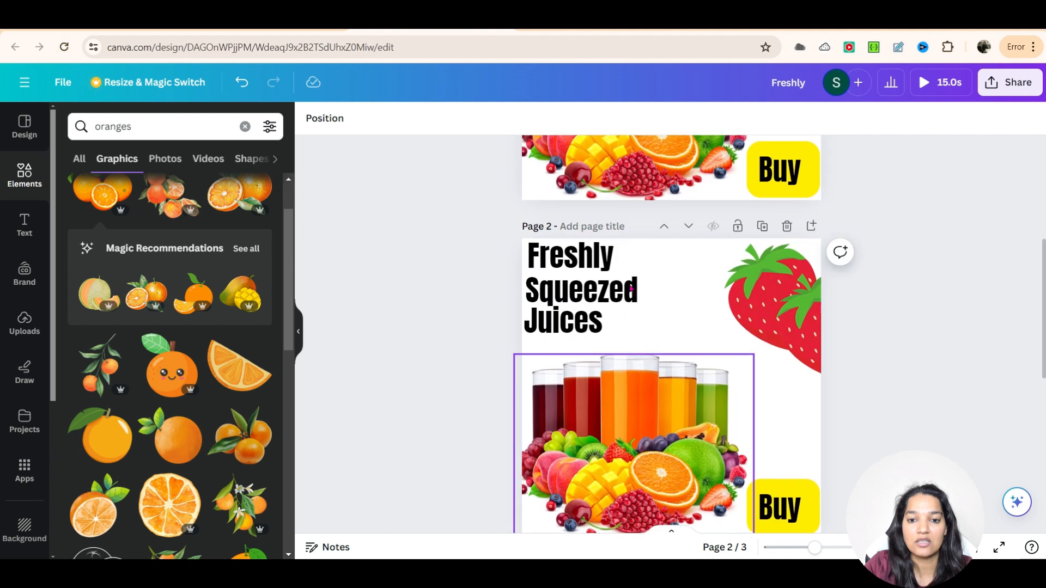
scroll(955, 381, "up", 4)
scroll(955, 381, "down", 1)
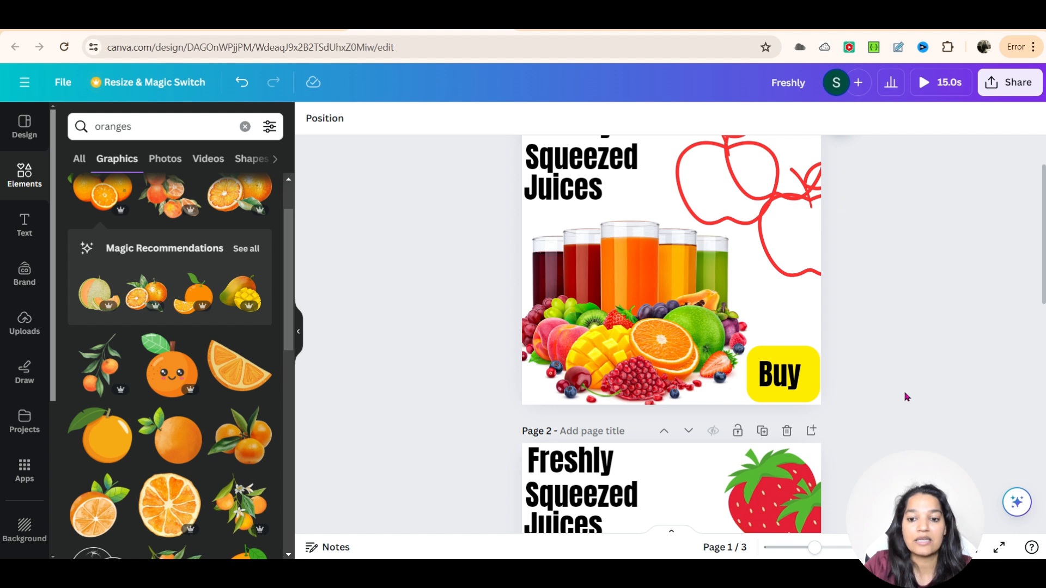
left_click(91, 129)
double_click(140, 125)
type("arrow")
key("Return")
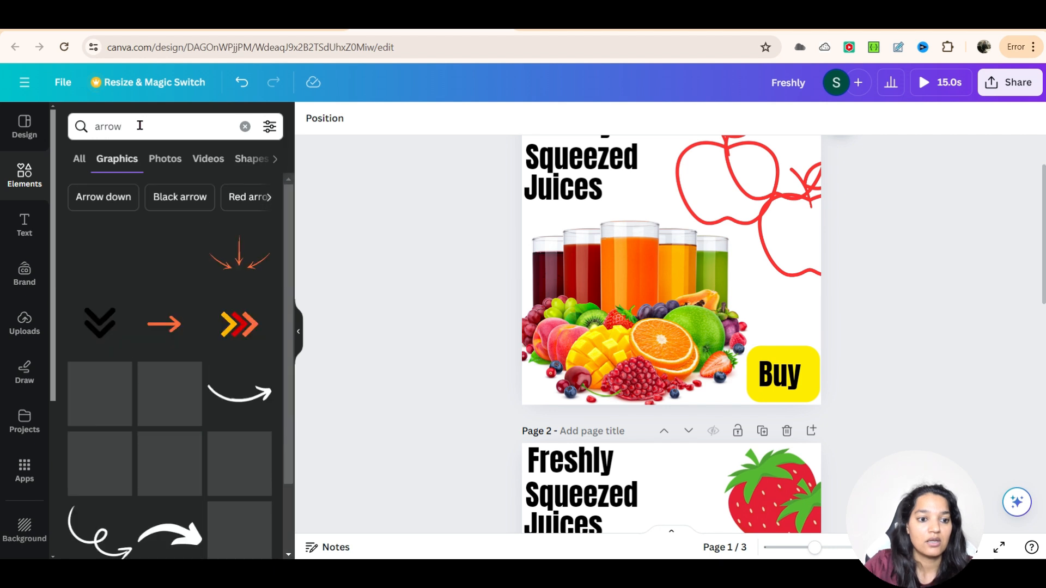
Step: Add a curved arrow graphic from the results to page 1
scroll(265, 328, "down", 2)
scroll(265, 327, "down", 2)
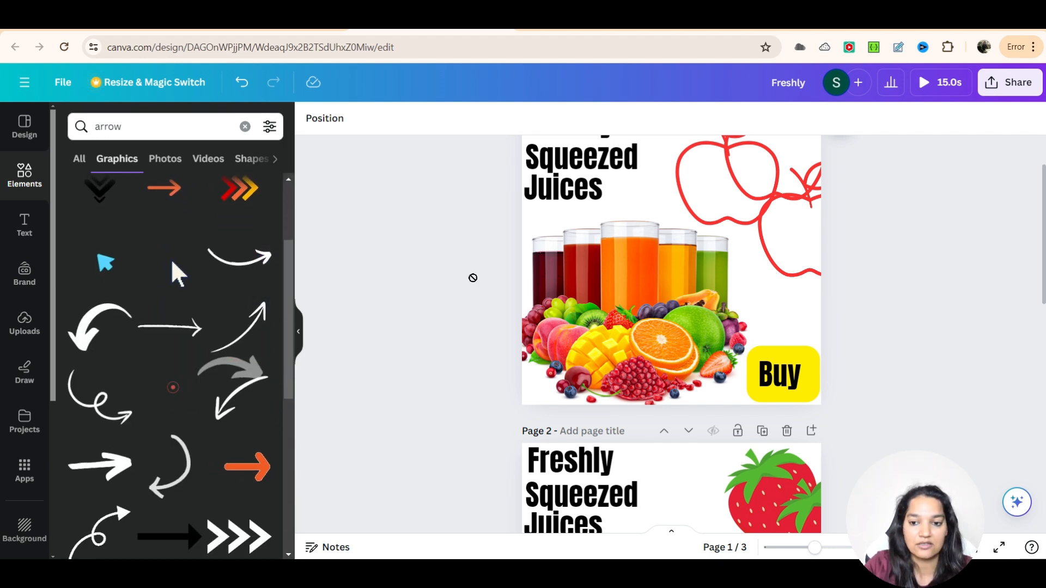
left_click(766, 313)
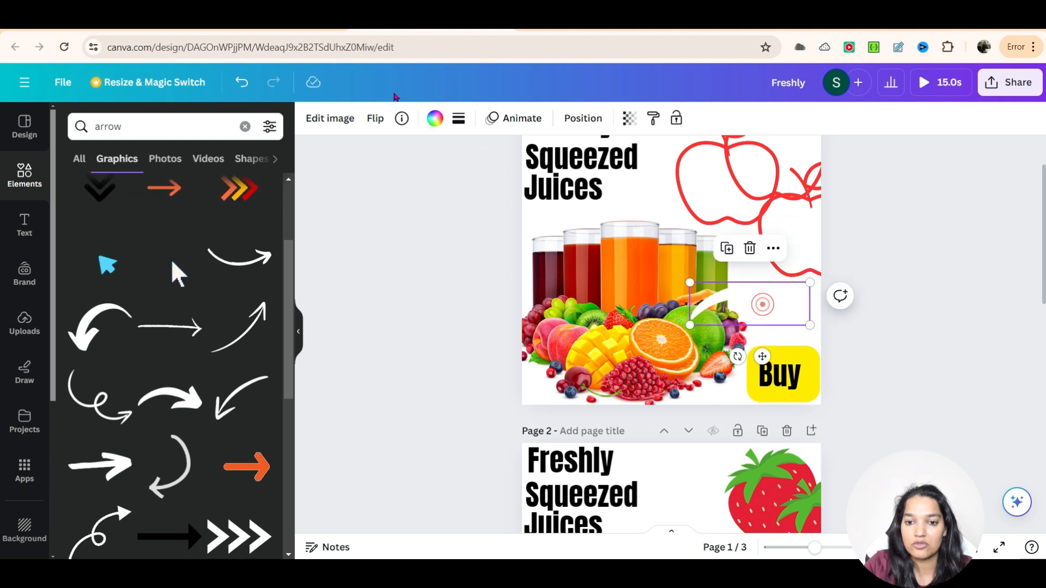
Step: Recolor the arrow red, then shrink and rotate it to point down at page 1's Buy button
left_click(434, 118)
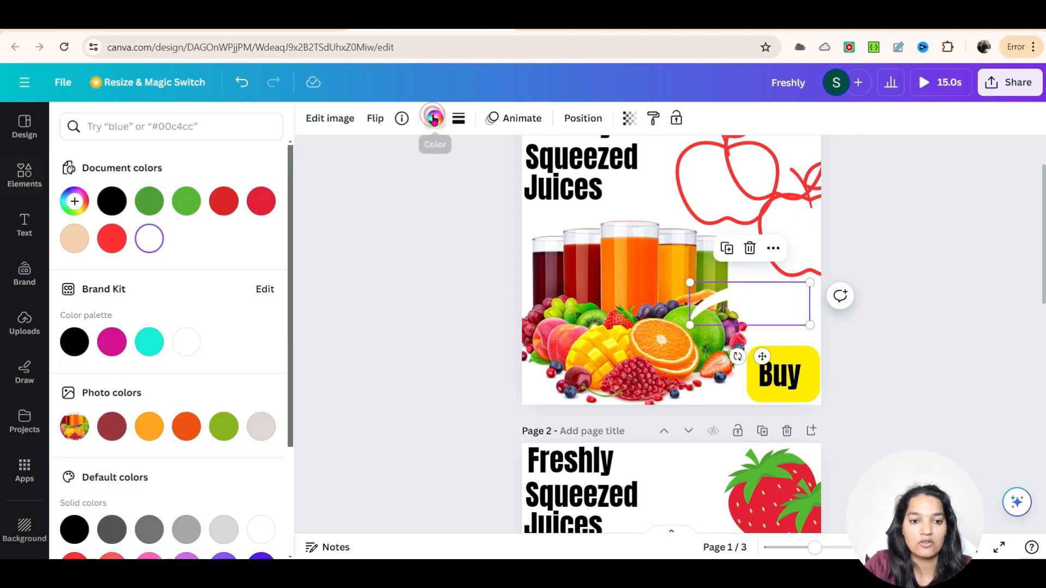
left_click(260, 204)
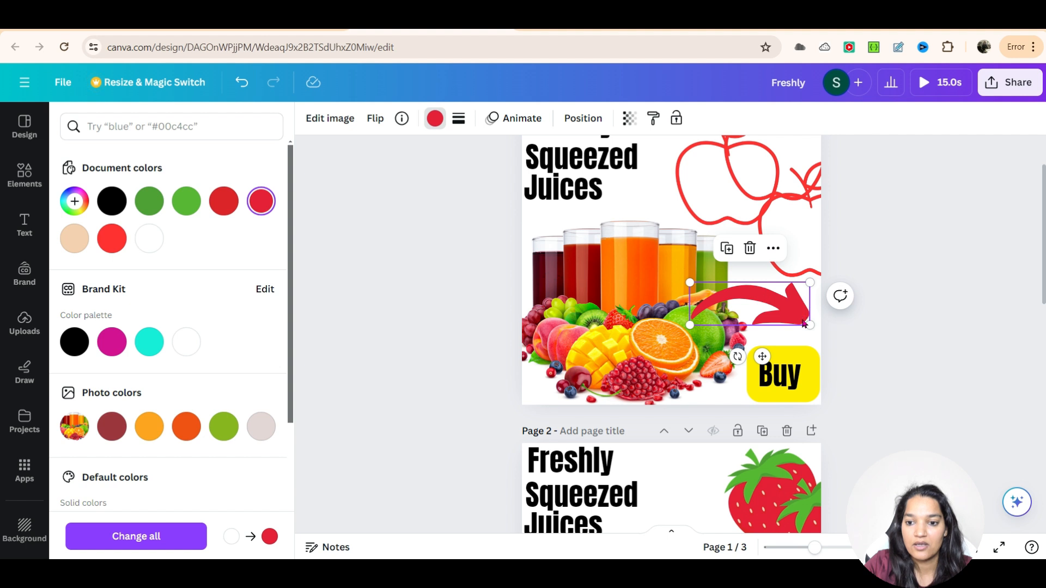
left_click_drag(690, 282, 729, 287)
mouse_move(811, 325)
left_mouse_down()
mouse_move(814, 334)
mouse_move(796, 325)
left_mouse_up()
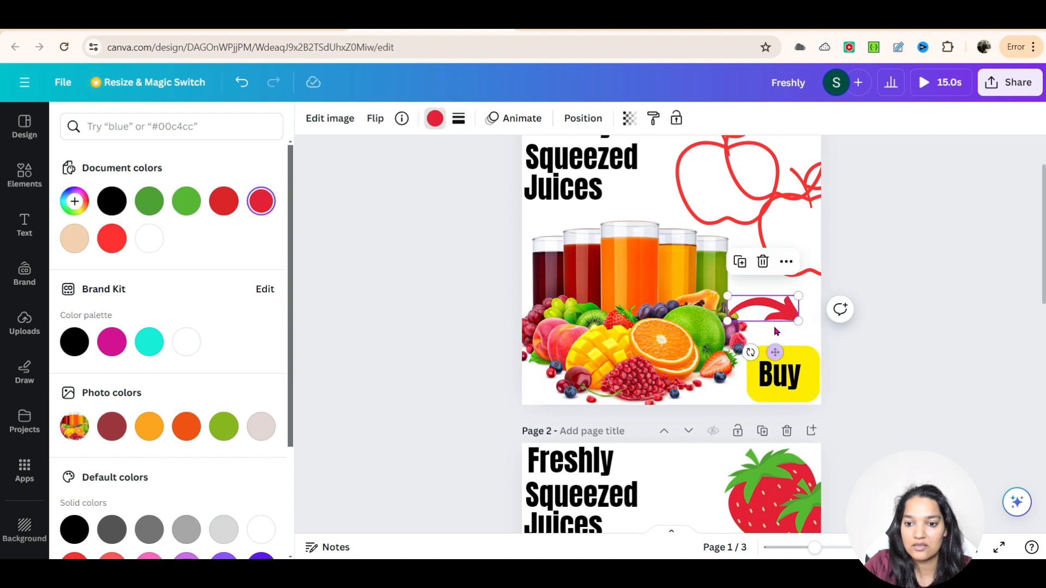
left_click_drag(751, 352, 729, 339)
left_click_drag(763, 301, 737, 287)
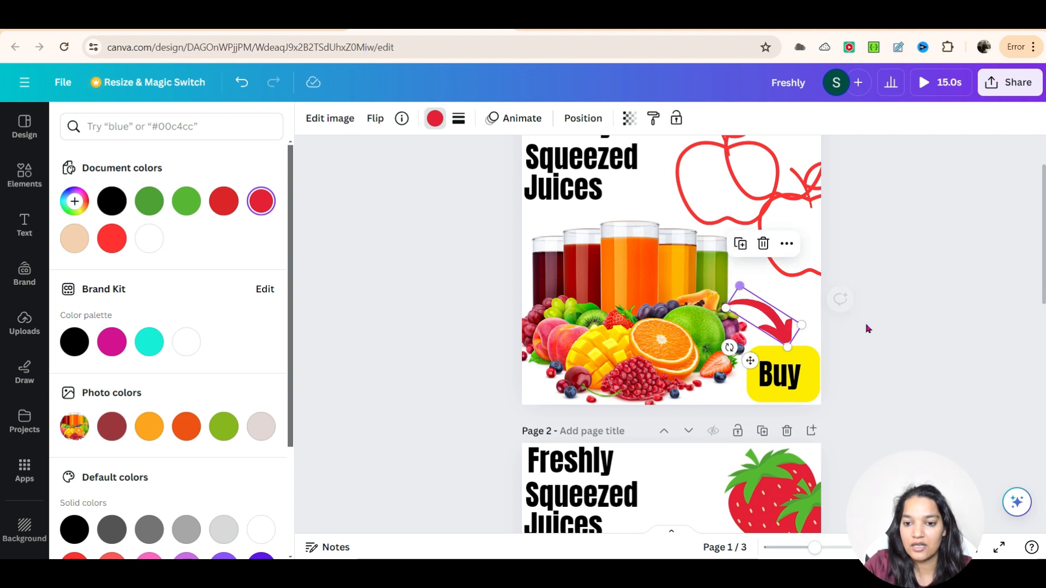
Step: Copy the red arrow and place the copy above the Buy button on page 2
left_click(905, 336)
scroll(904, 339, "down", 1)
left_click(905, 339)
scroll(855, 339, "up", 3)
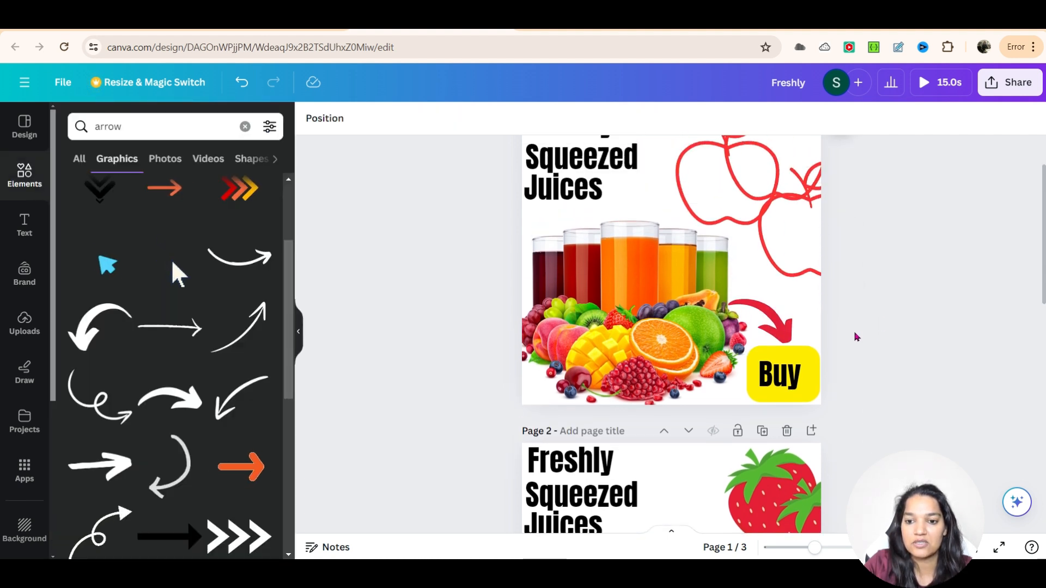
scroll(873, 361, "down", 3)
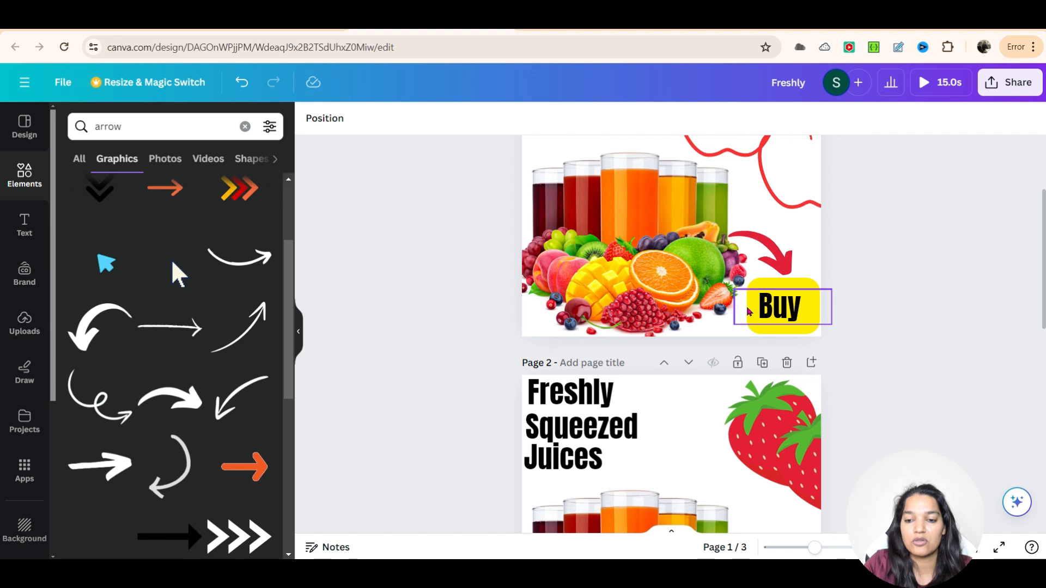
scroll(888, 337, "down", 2)
scroll(880, 346, "up", 2)
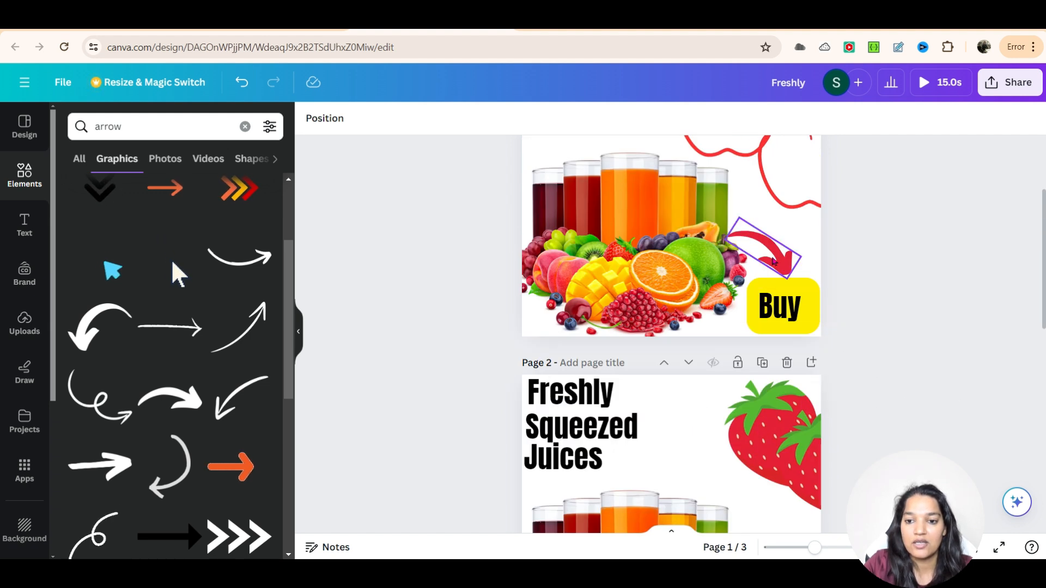
left_click(785, 259)
key("ctrl+c")
key("ctrl+v")
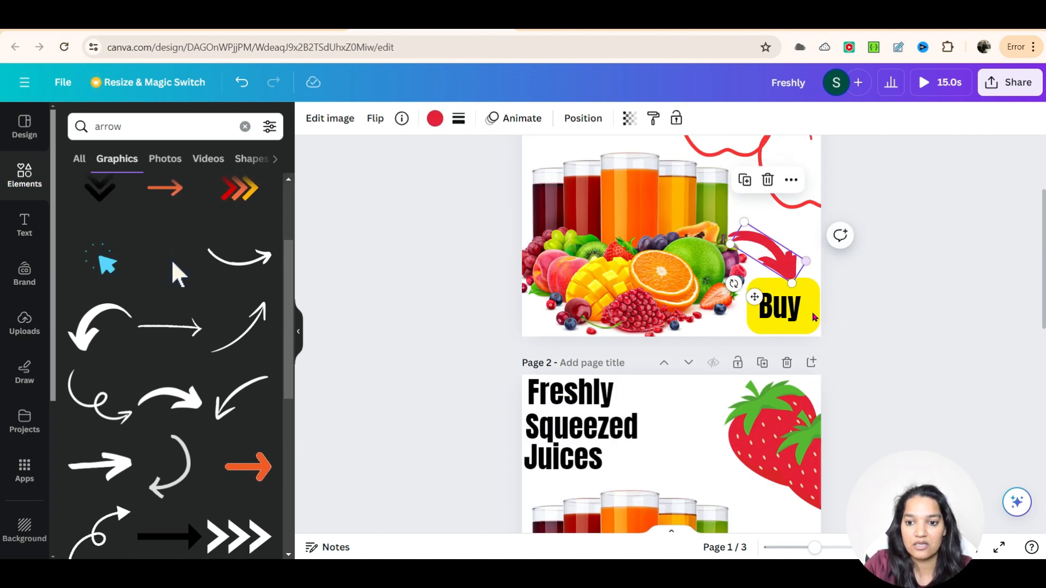
left_click_drag(779, 263, 782, 464)
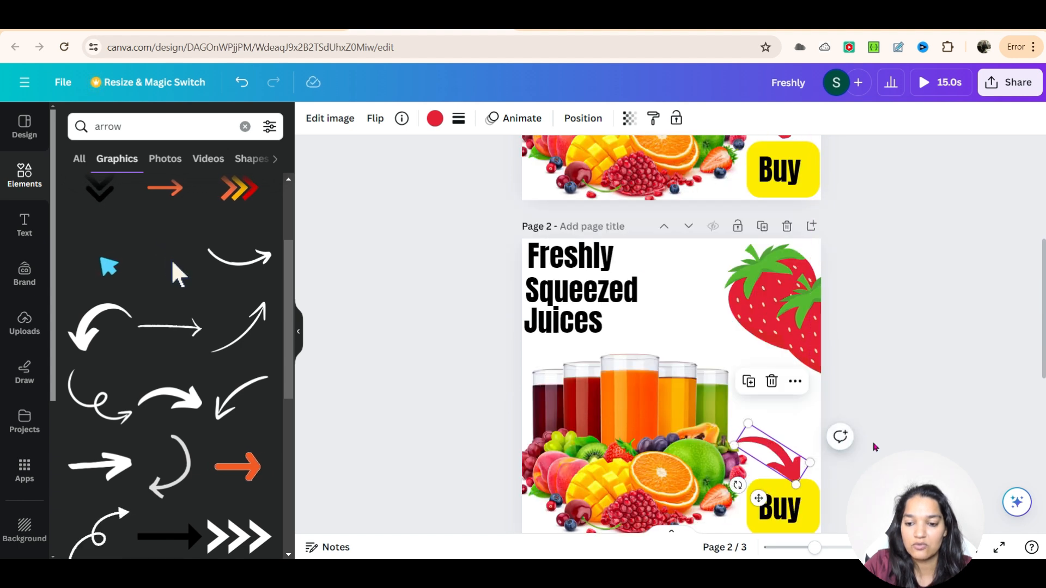
Step: Paste another arrow copy above the Buy button on page 3
scroll(863, 433, "down", 5)
scroll(850, 424, "down", 3)
key("ctrl+v")
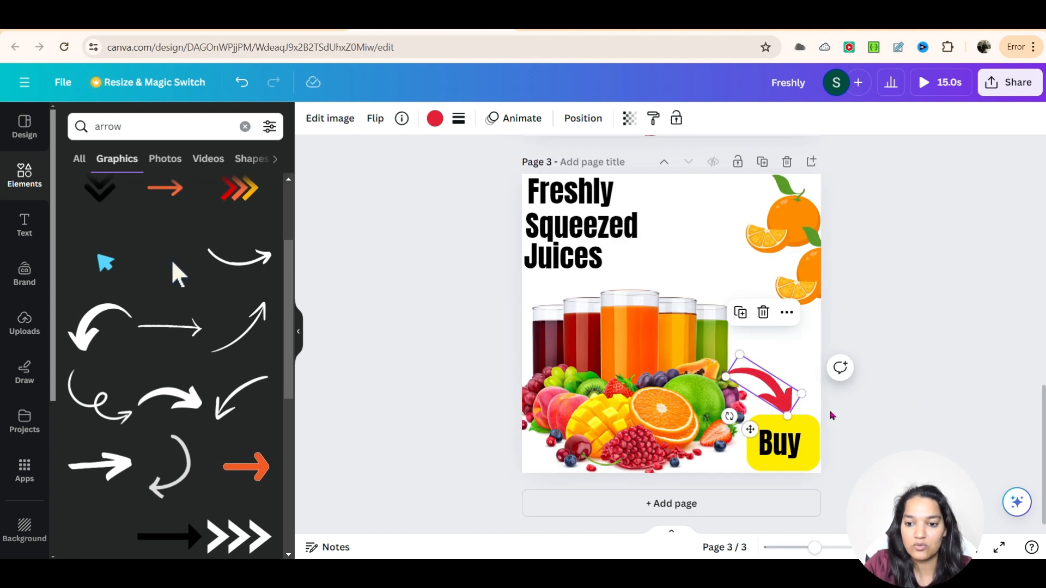
left_click_drag(784, 384, 787, 393)
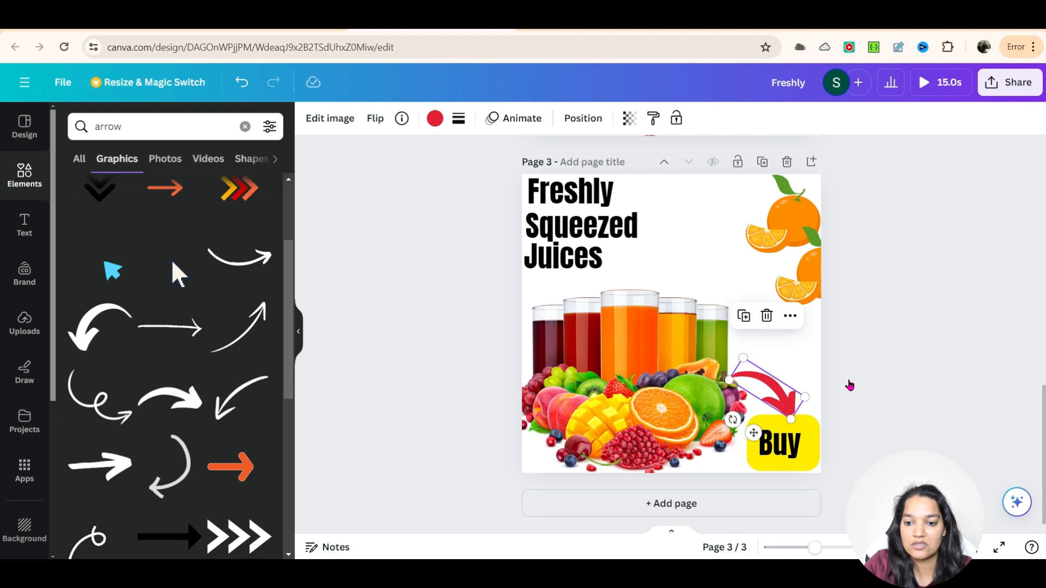
Step: Scroll through the three pages to review the arrows
left_click(919, 355)
scroll(916, 362, "up", 10)
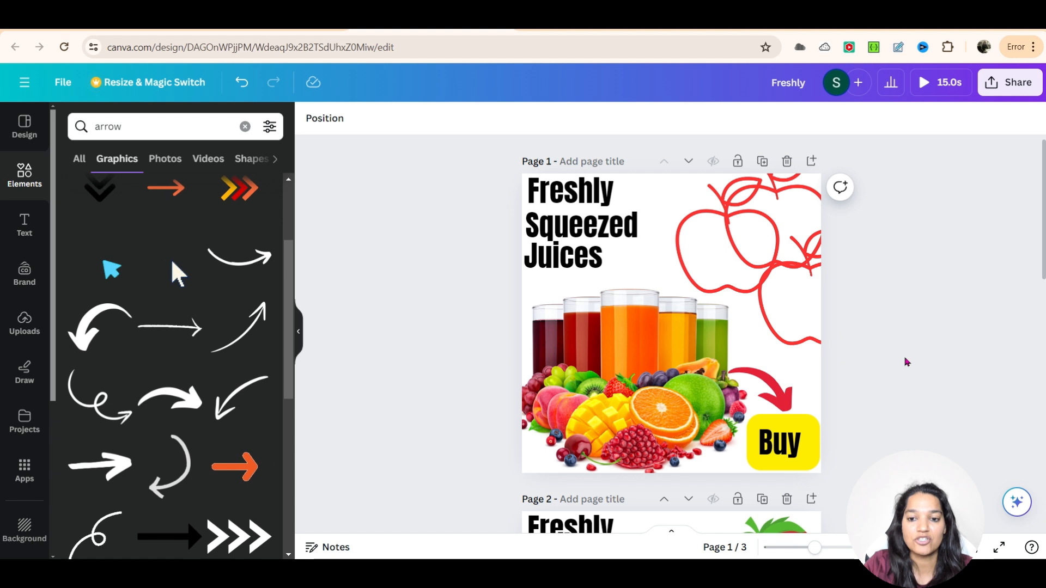
scroll(903, 343, "down", 5)
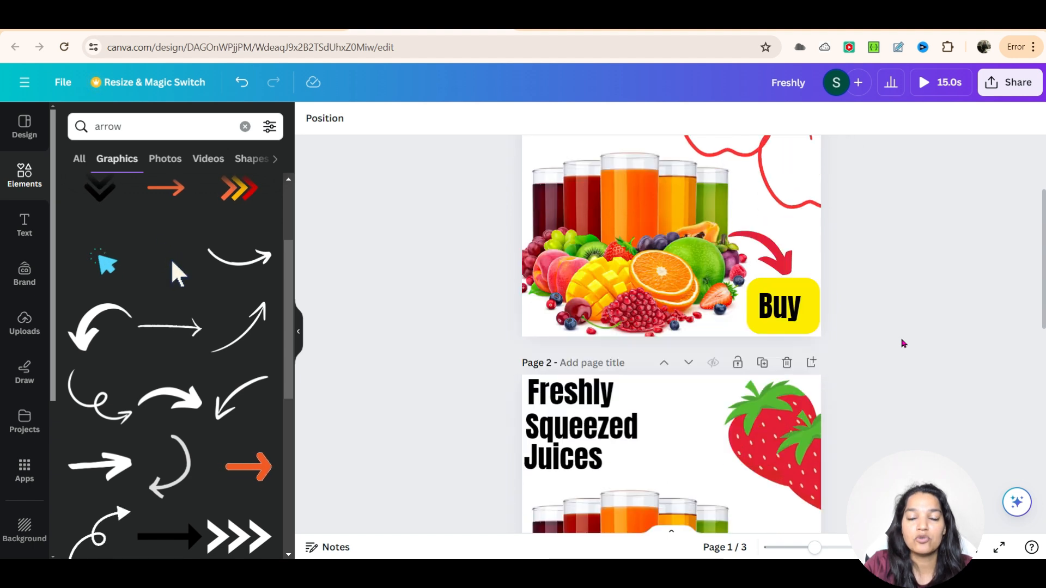
scroll(903, 343, "down", 5)
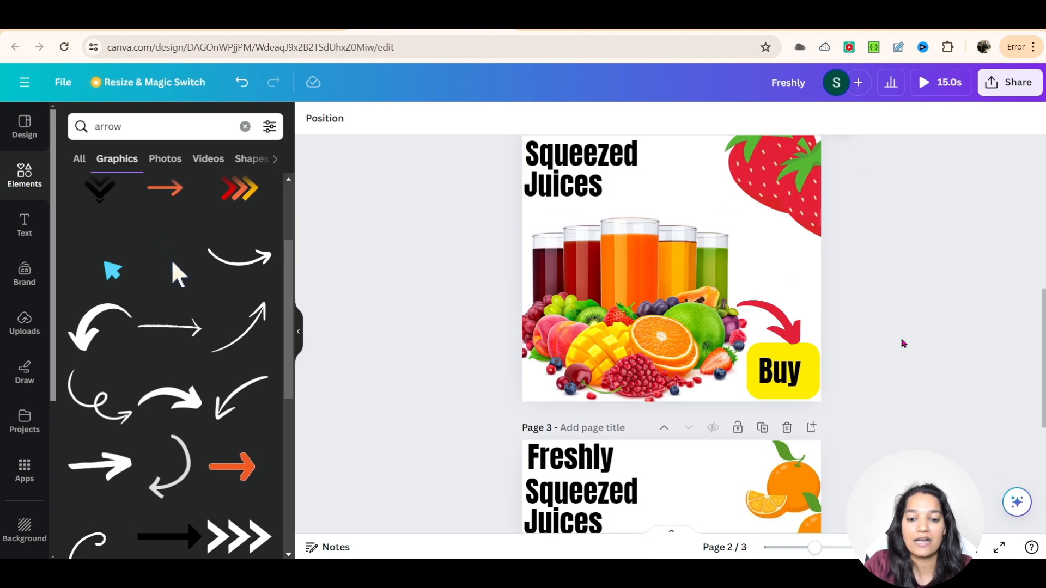
scroll(903, 343, "up", 5)
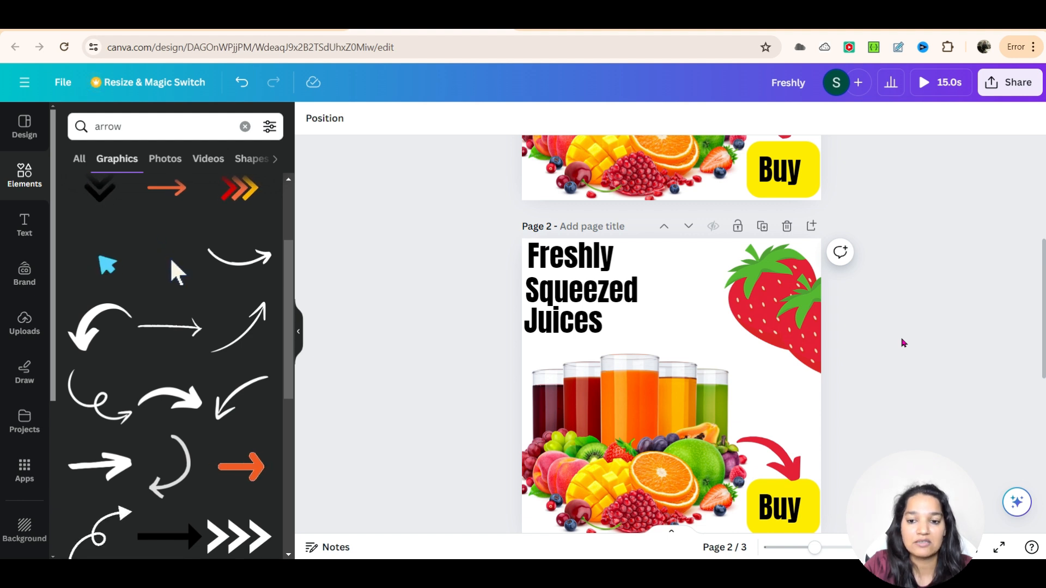
scroll(903, 343, "up", 3)
scroll(902, 343, "down", 3)
scroll(902, 343, "up", 3)
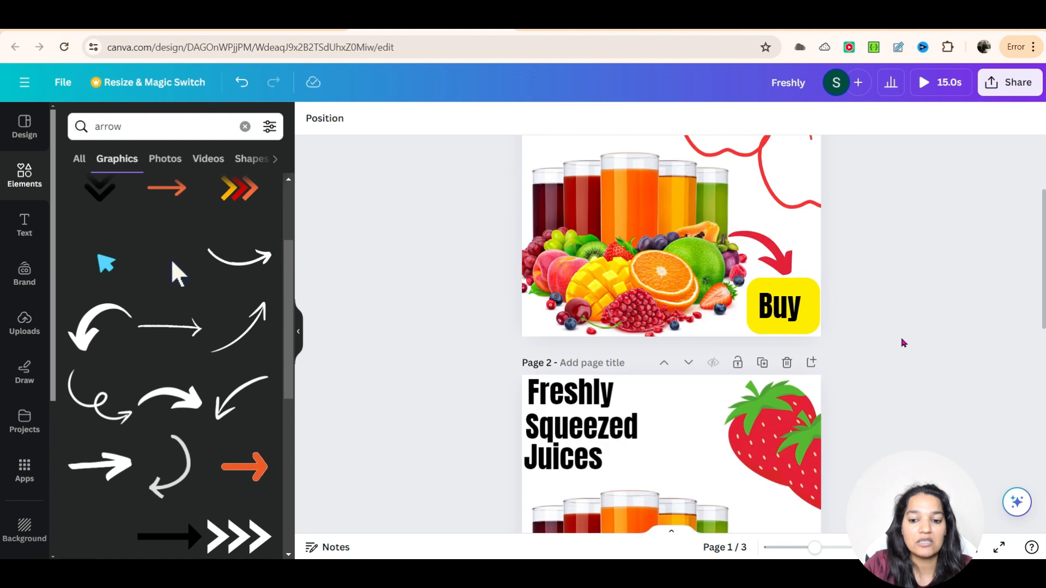
scroll(899, 409, "down", 3)
scroll(880, 338, "down", 3)
scroll(880, 338, "up", 3)
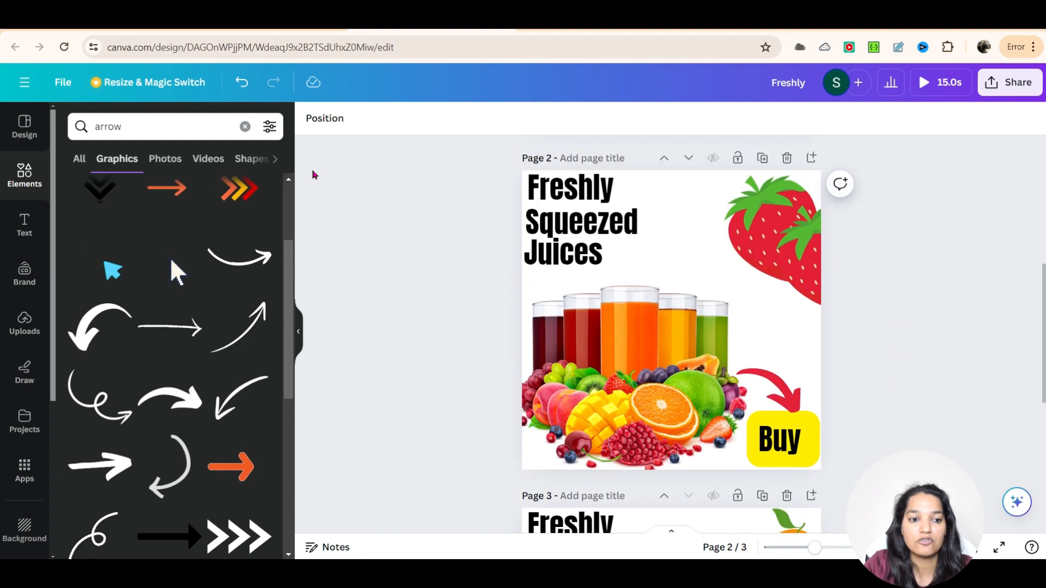
Step: Search the graphics for strawberry
left_click(91, 126)
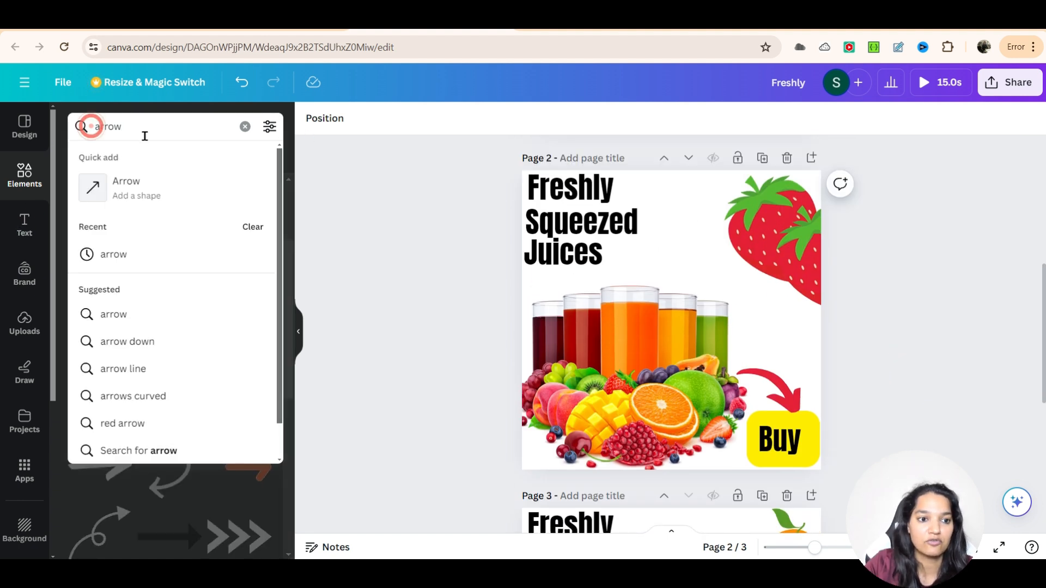
left_click_drag(142, 133, 93, 117)
type("strawberry")
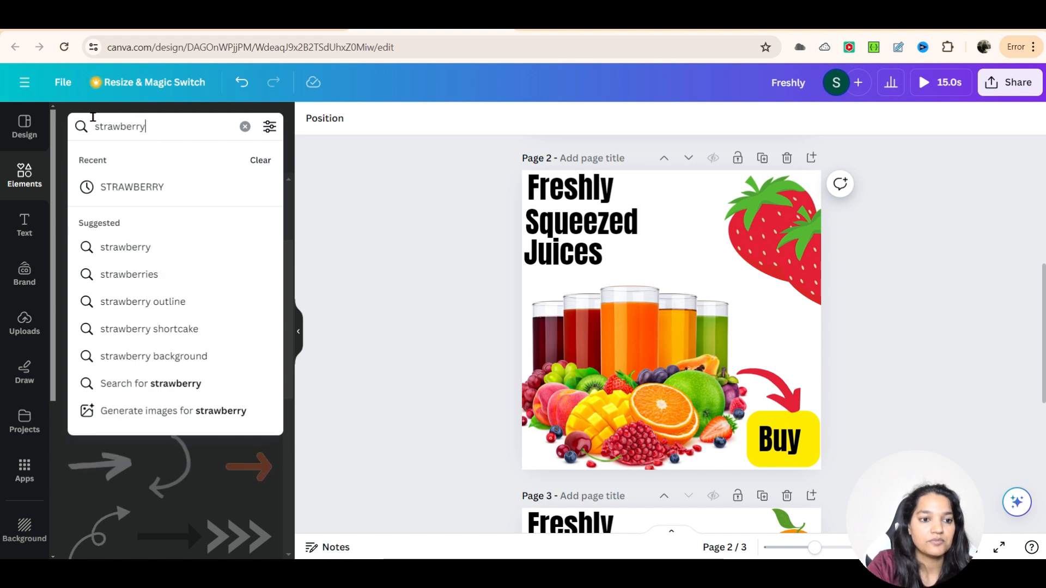
key("Return")
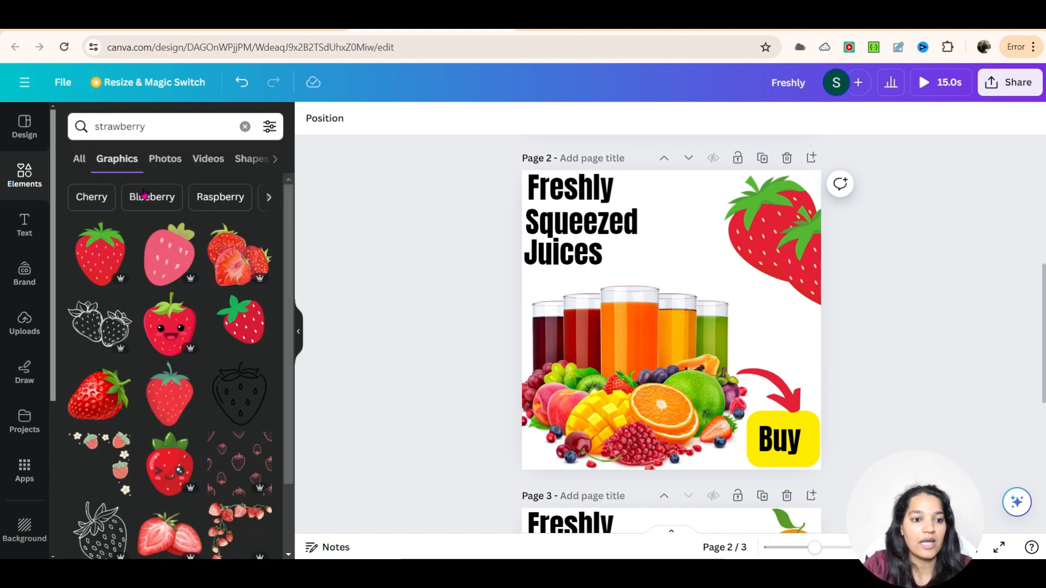
Step: Delete the strawberry graphic from page 2's top-right corner
scroll(146, 342, "down", 10)
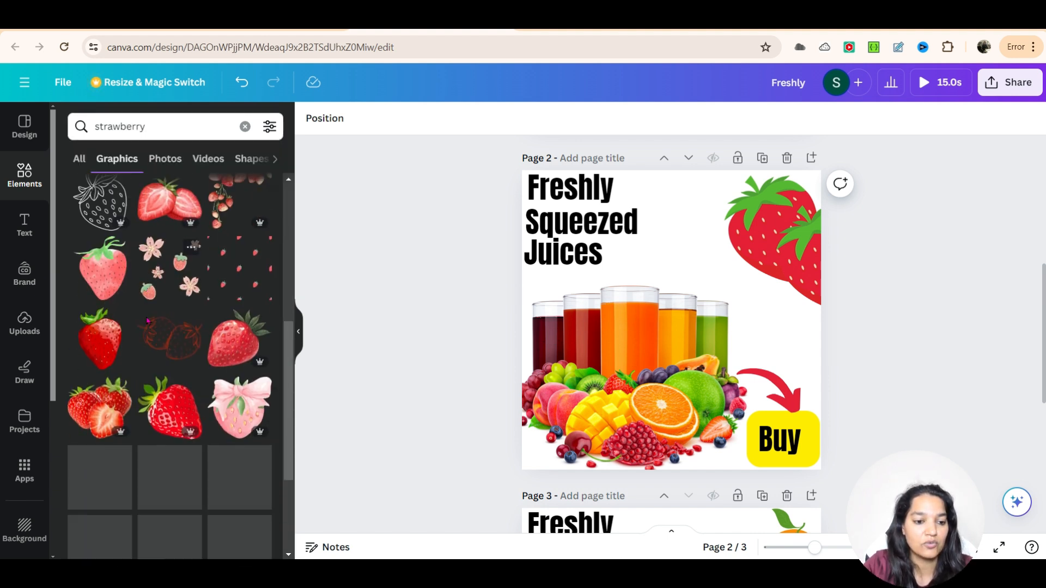
scroll(148, 284, "down", 8)
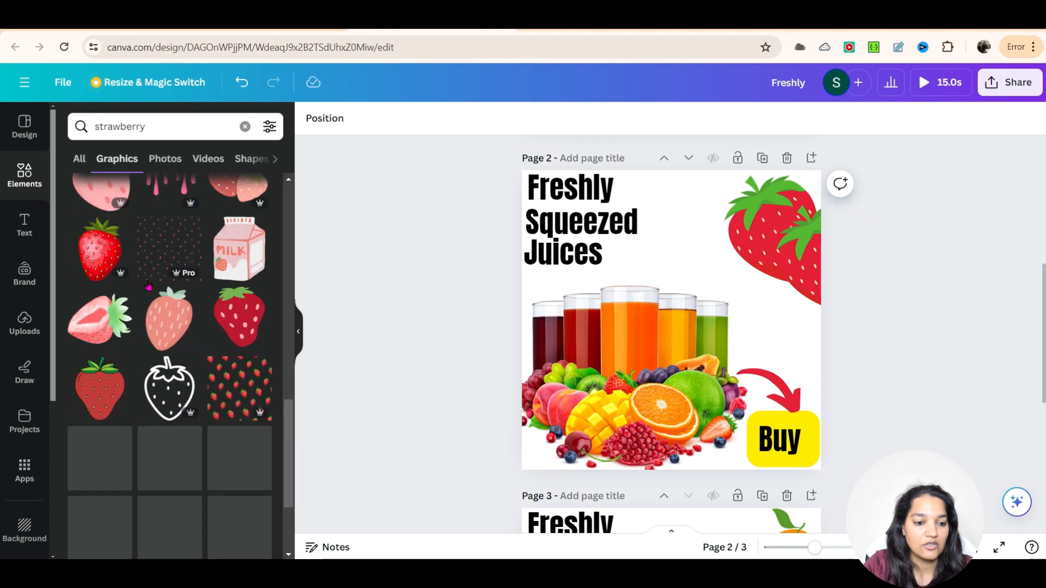
scroll(126, 333, "down", 6)
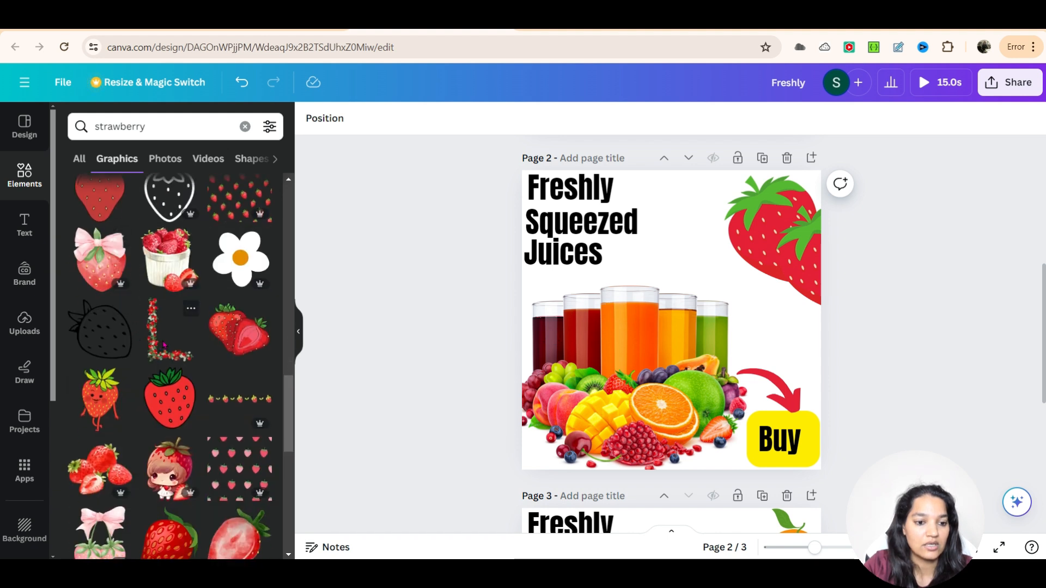
scroll(139, 334, "down", 3)
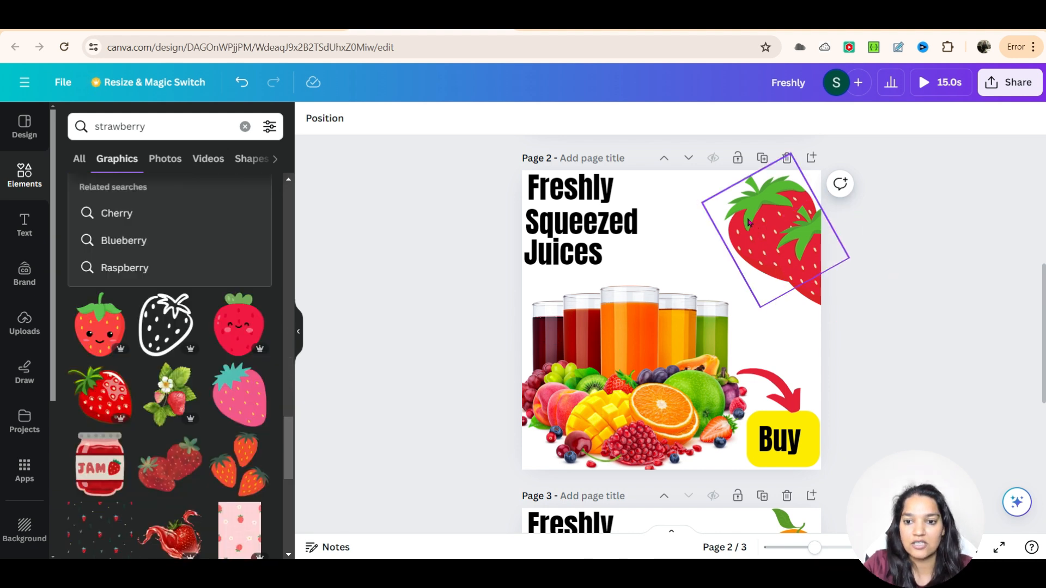
left_click(787, 254)
key("Delete")
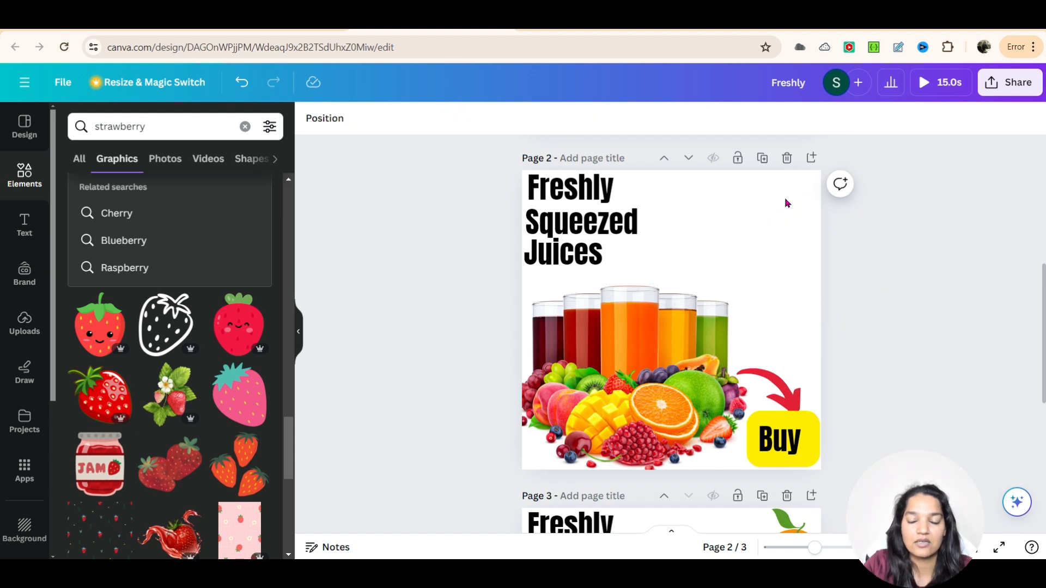
Step: Add a black-outline strawberry graphic to page 2's top-right corner
scroll(153, 387, "down", 10)
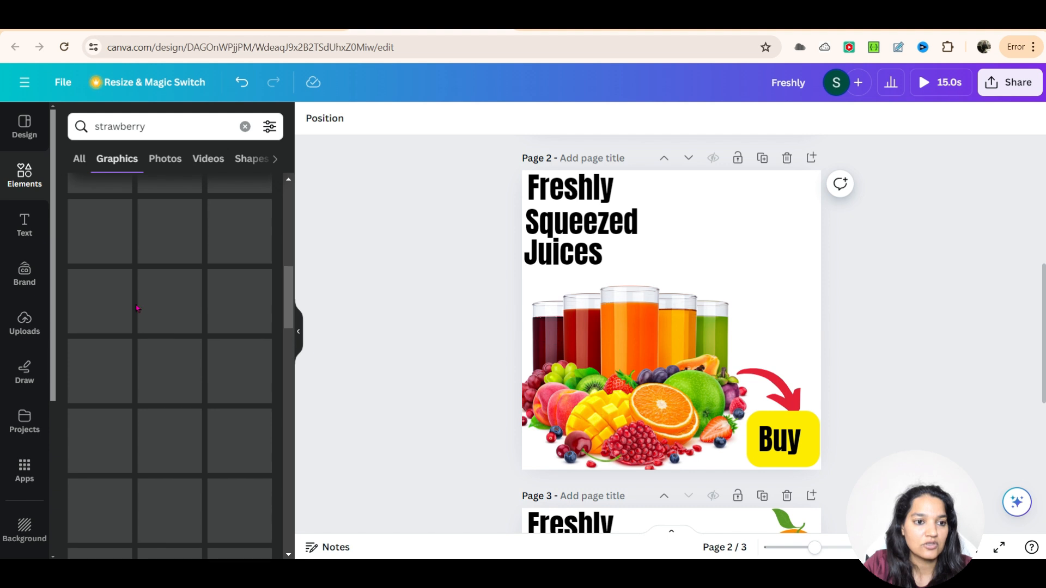
left_click(154, 132)
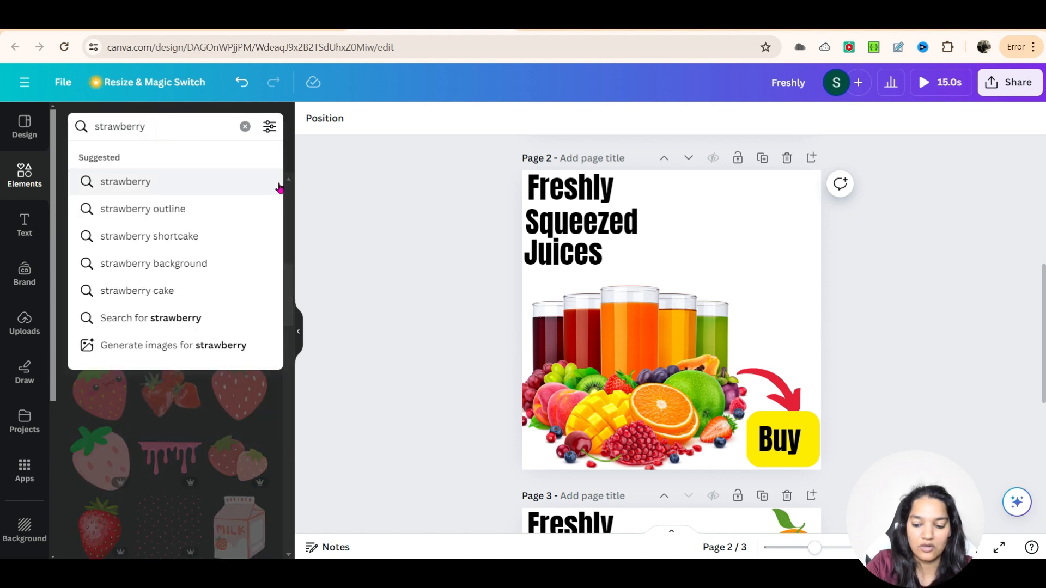
left_click(279, 187)
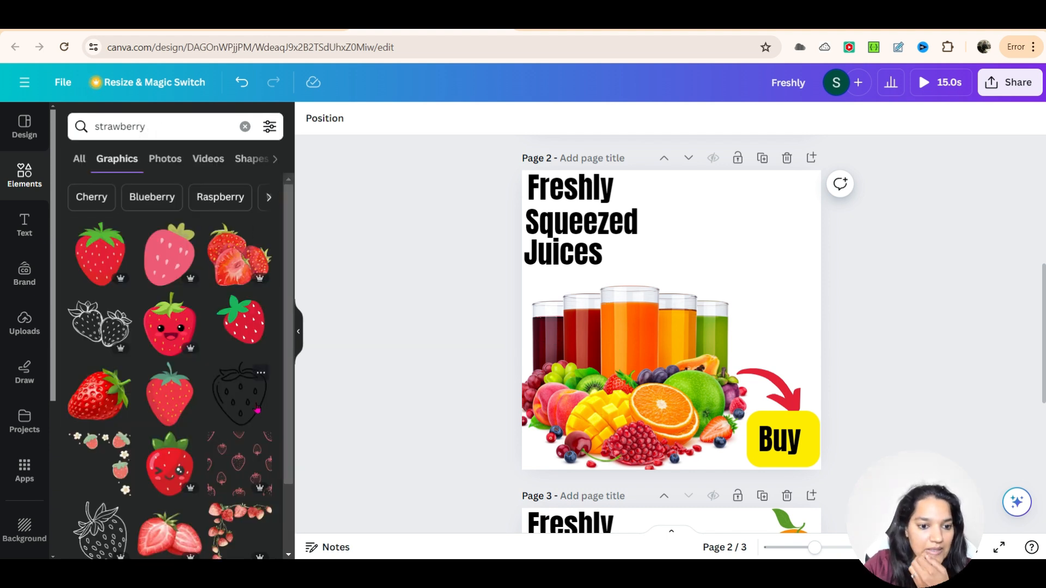
left_click(248, 402)
left_click_drag(675, 317, 758, 223)
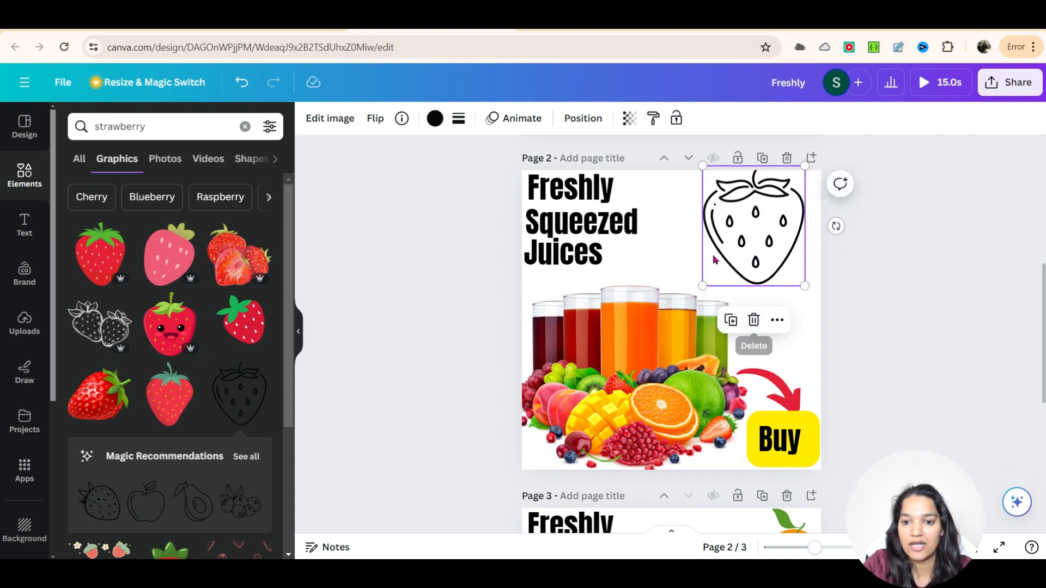
left_click_drag(749, 258, 738, 281)
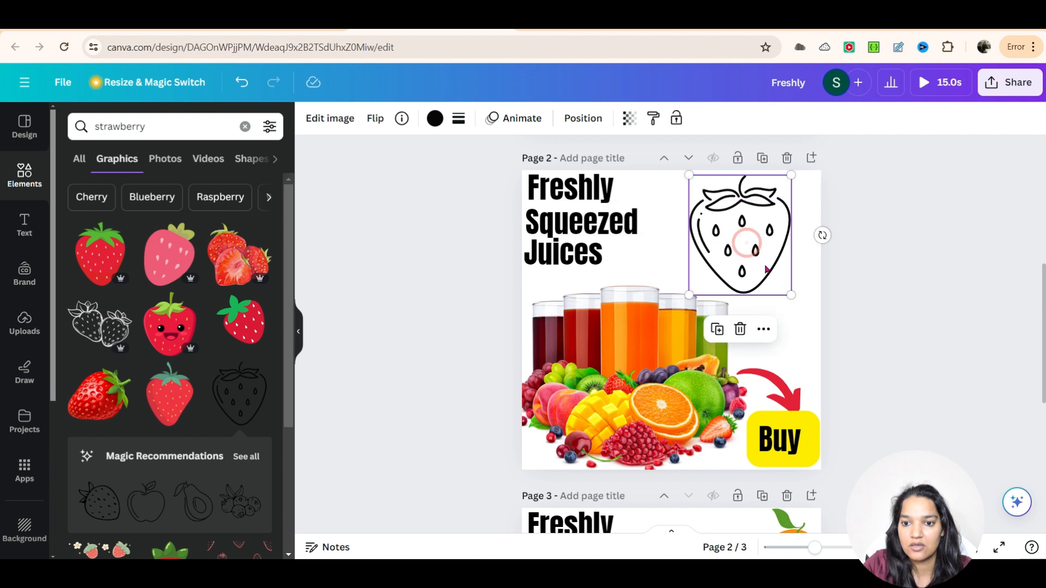
Step: Rotate the strawberry outline, recolor it red, and position it at page 2's top-right corner
left_click_drag(822, 228, 790, 203)
left_click_drag(741, 240, 791, 236)
left_click(434, 121)
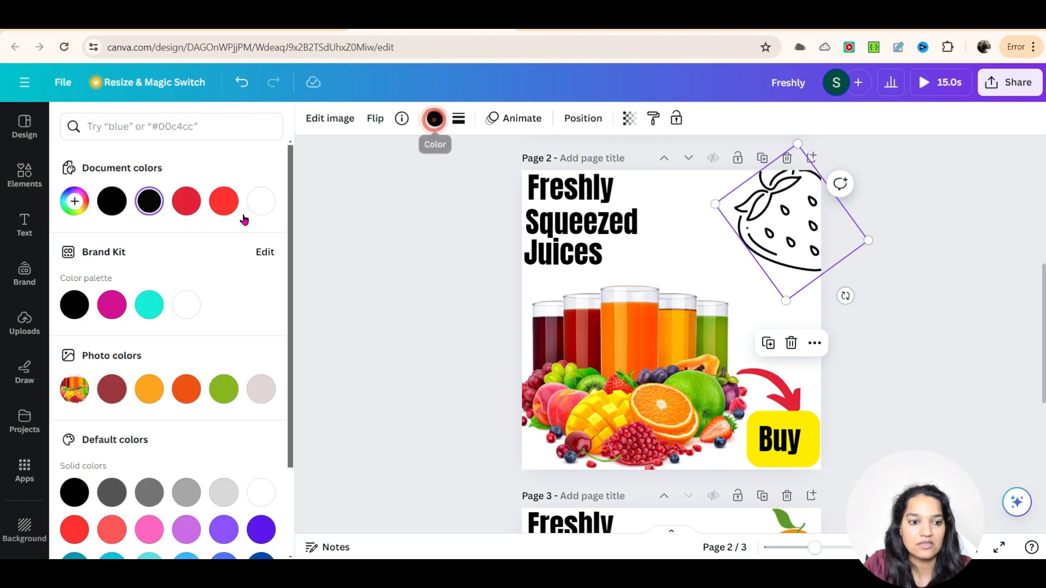
left_click(223, 201)
left_click(810, 250)
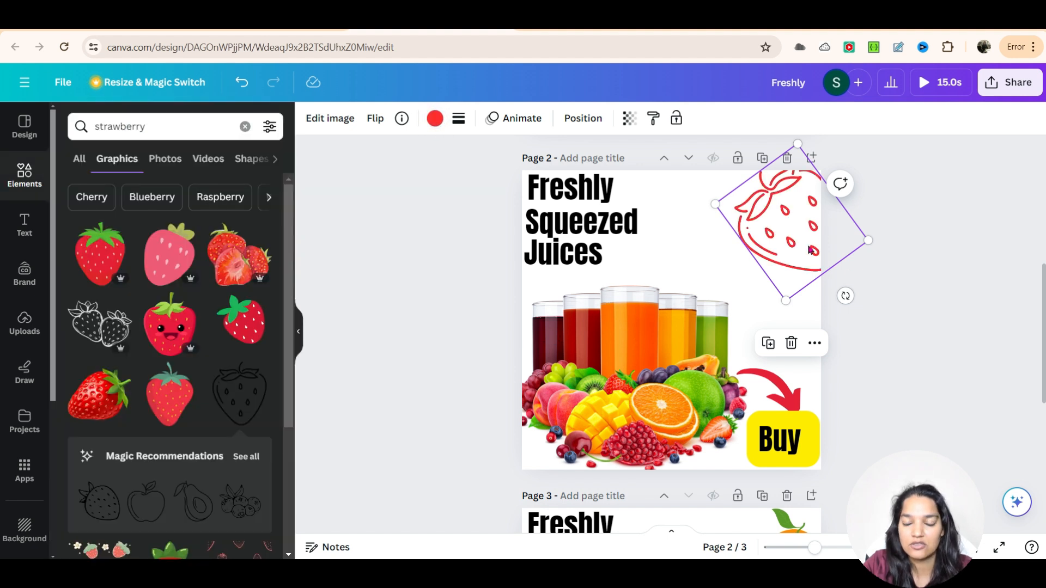
left_click_drag(786, 240, 805, 242)
left_click(848, 294)
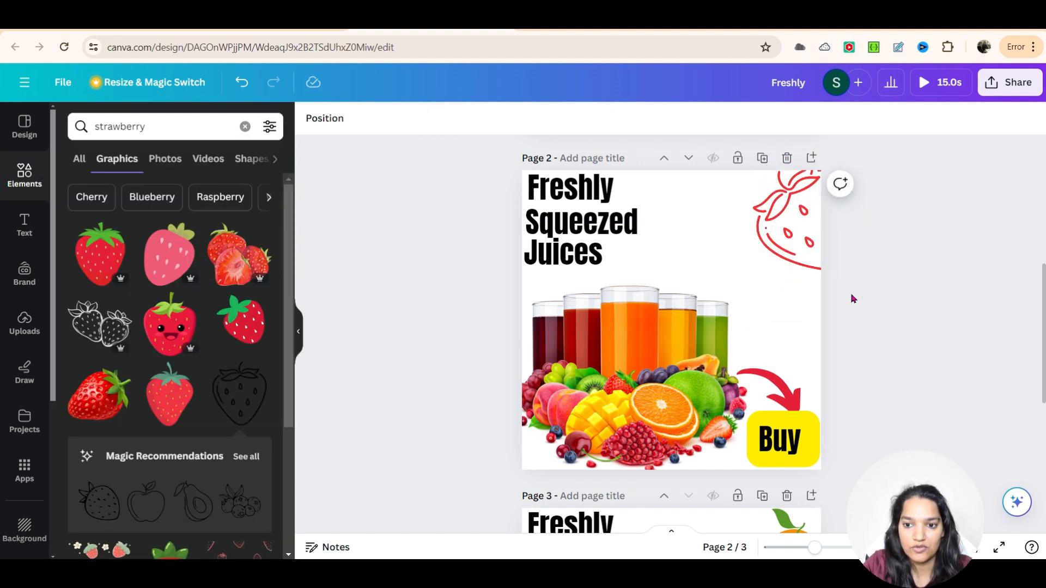
Step: Duplicate the red strawberry outline and place the copy beside it along page 2's top edge
key("Tab")
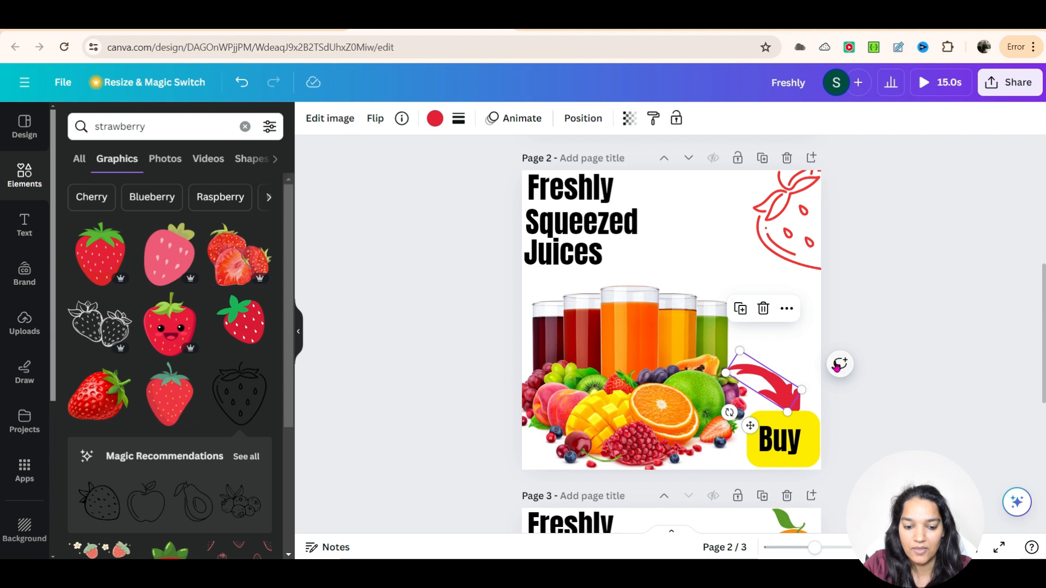
left_click(831, 361)
left_click(764, 234)
left_click_drag(767, 238, 729, 225)
left_click(910, 223)
left_click(936, 270)
Step: Scroll through all three pages to review the fruit graphics
scroll(934, 384, "up", 4)
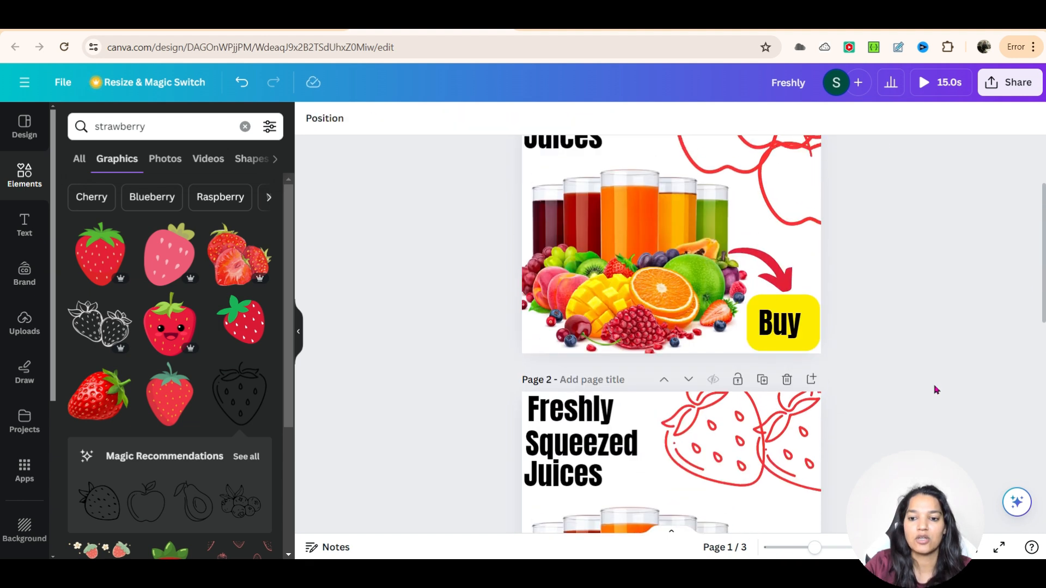
scroll(933, 384, "up", 2)
scroll(825, 377, "down", 7)
scroll(924, 318, "down", 3)
scroll(936, 301, "up", 10)
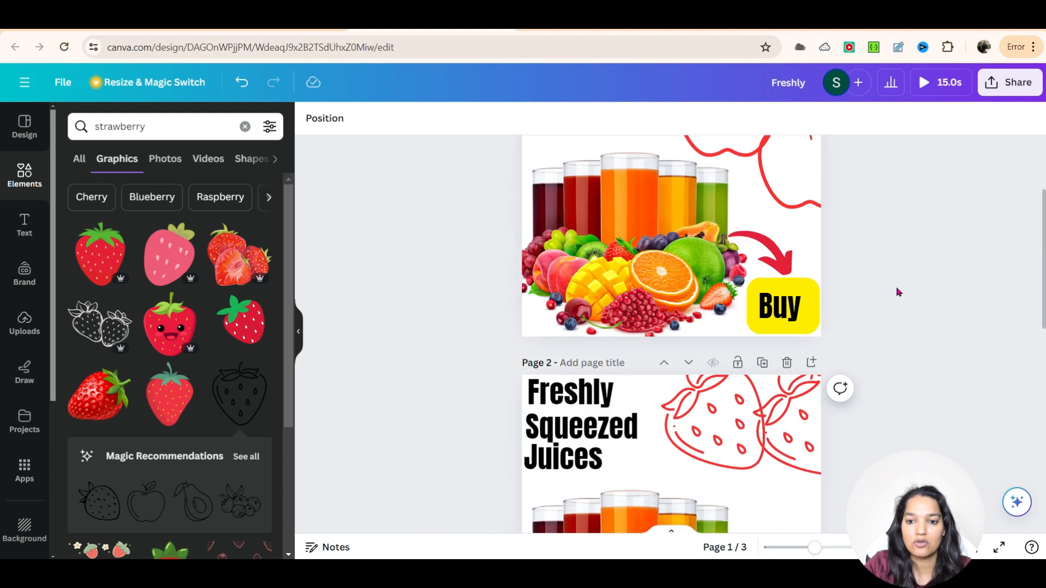
scroll(540, 311, "down", 2)
scroll(550, 324, "down", 8)
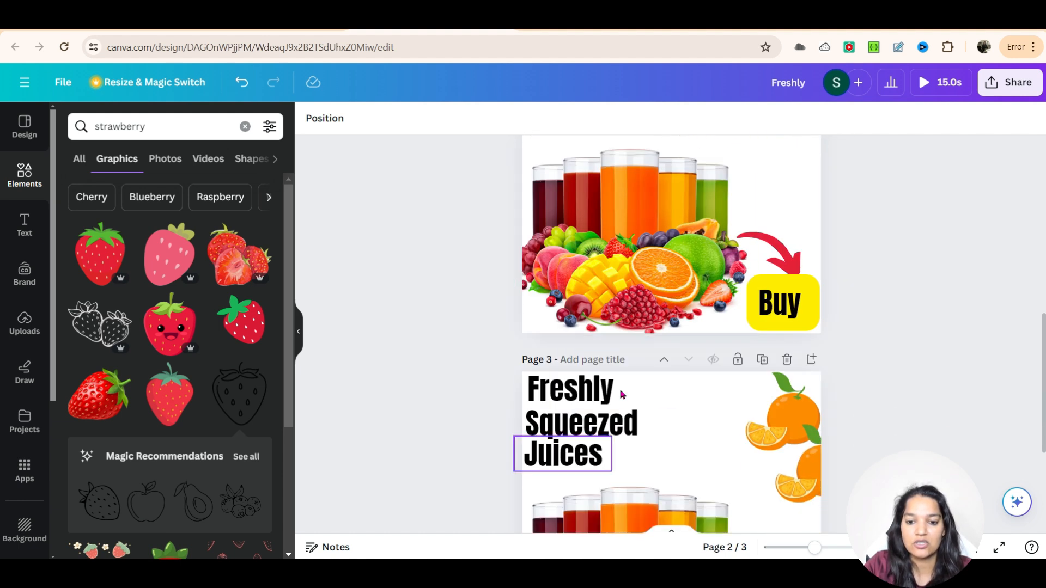
scroll(606, 385, "down", 4)
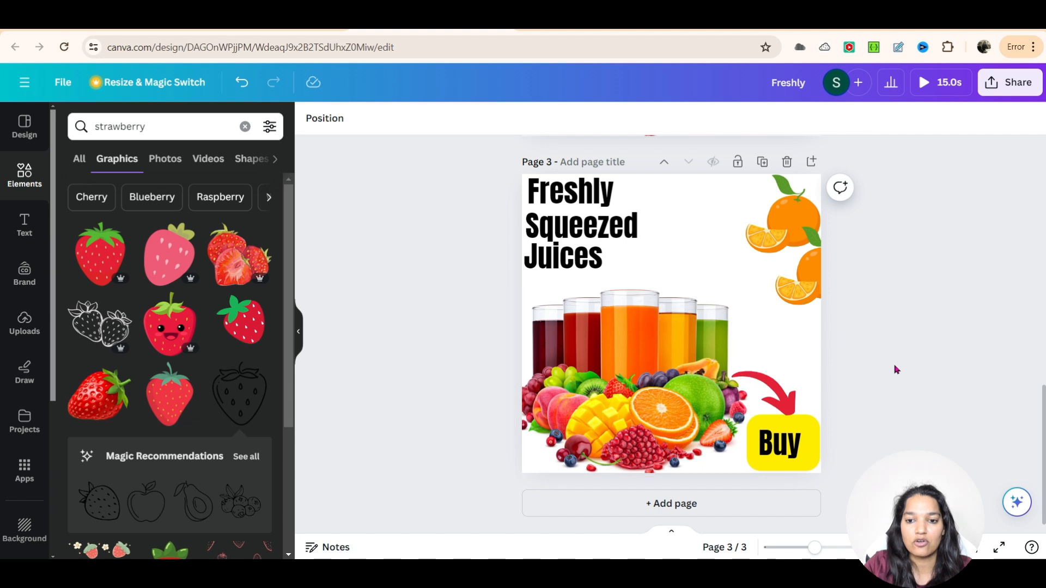
scroll(780, 413, "up", 4)
scroll(888, 408, "up", 6)
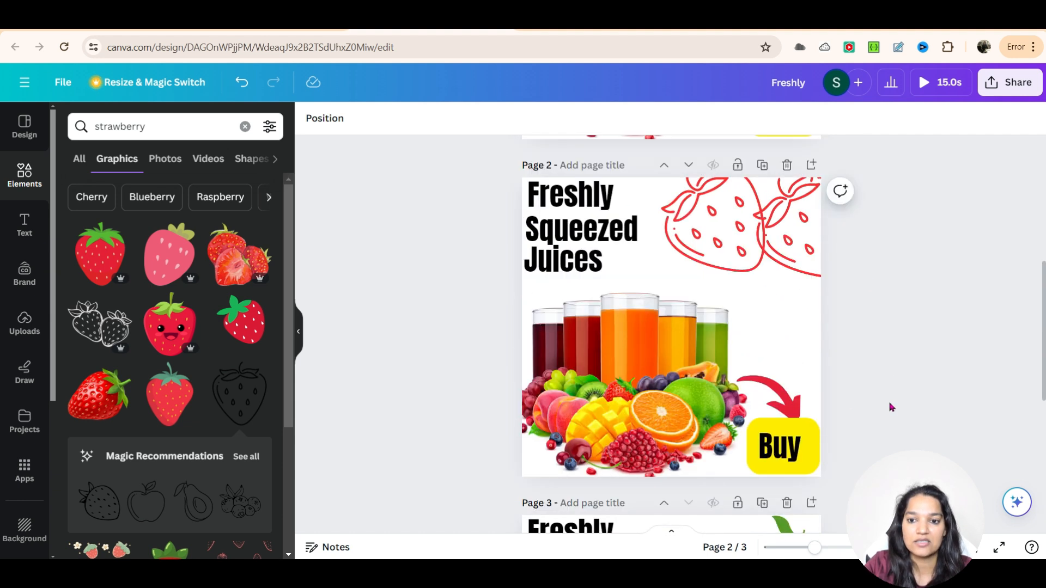
scroll(884, 399, "up", 4)
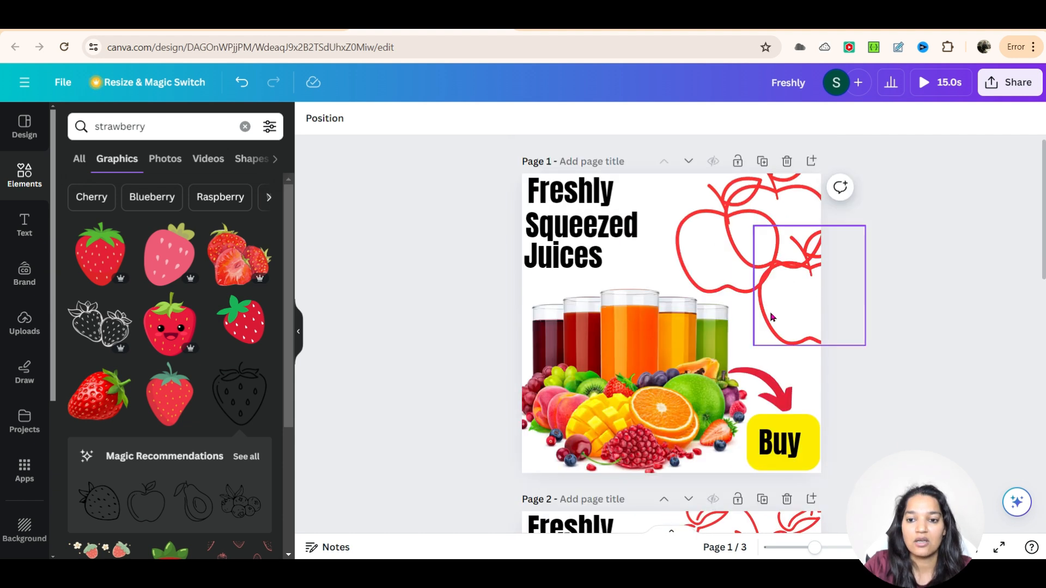
scroll(830, 326, "down", 12)
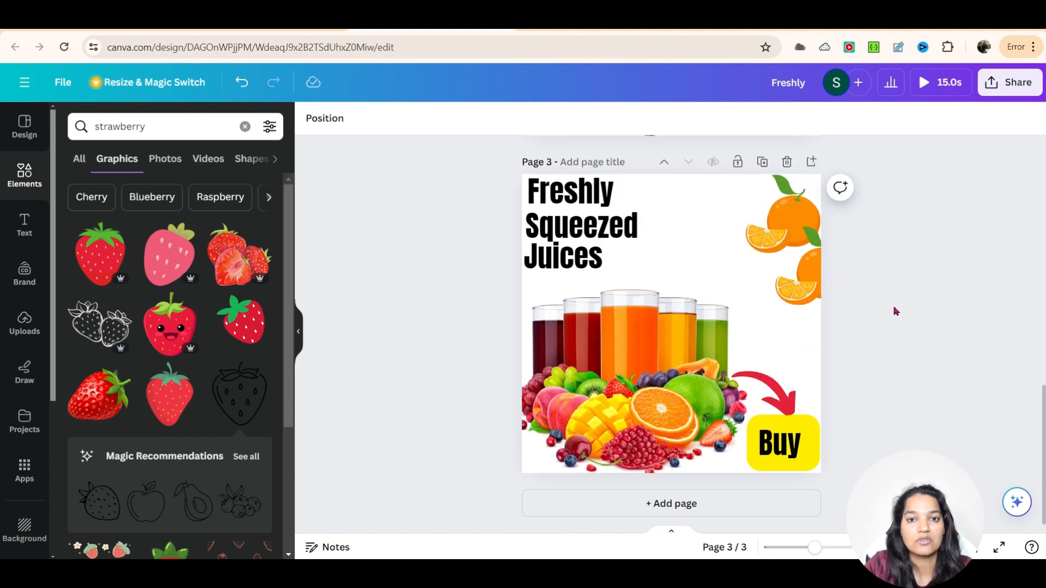
scroll(909, 264, "up", 6)
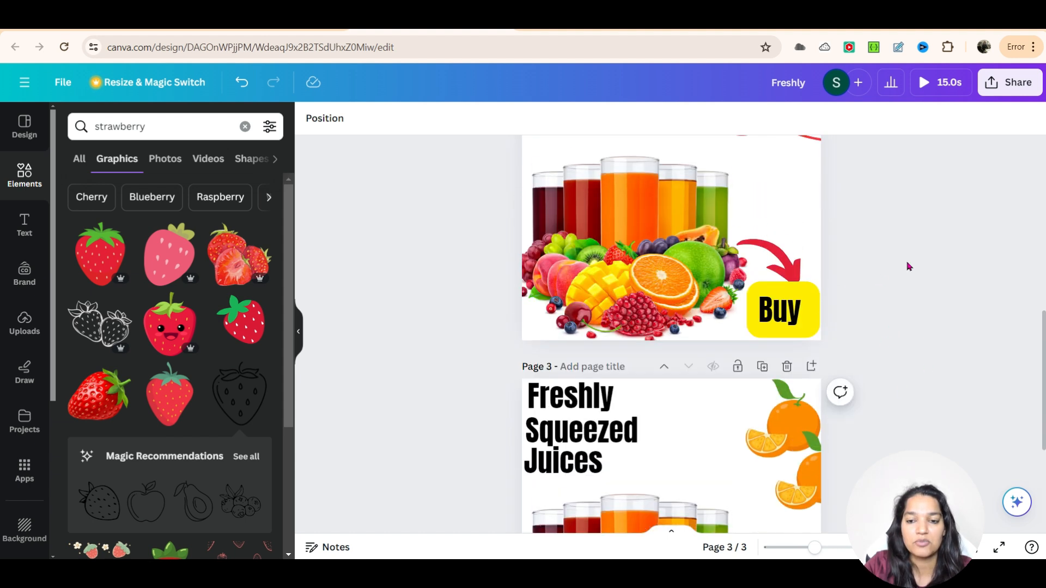
scroll(670, 335, "down", 6)
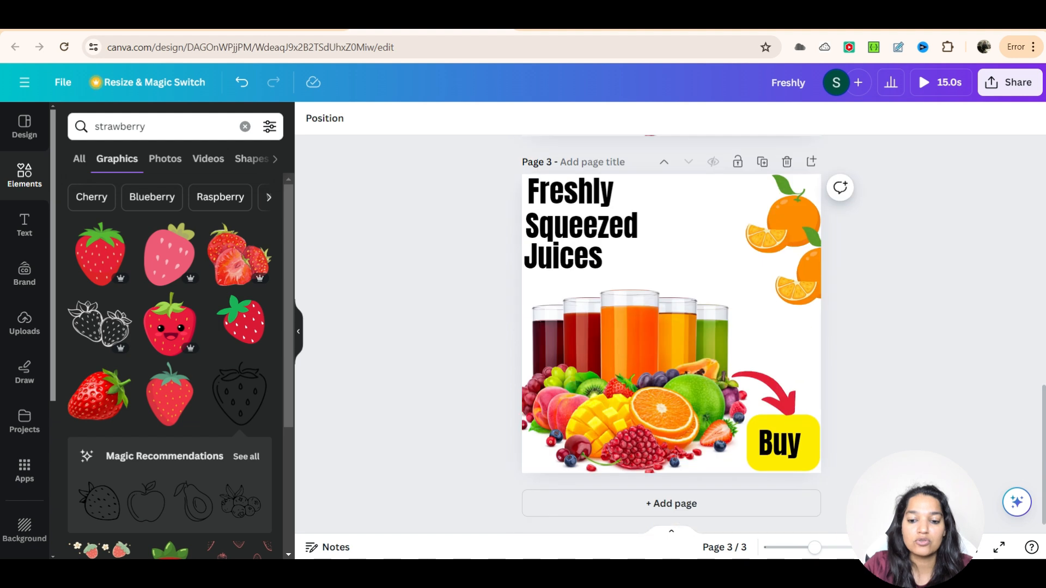
Step: Add a new blank page 4 and browse the Feed Ad templates
left_click(724, 502)
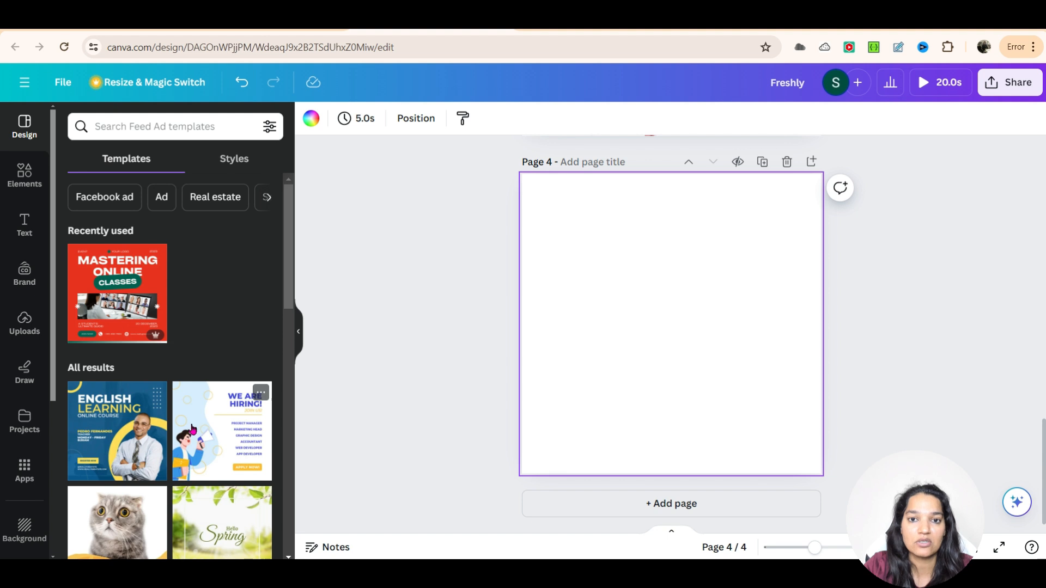
scroll(267, 394, "down", 3)
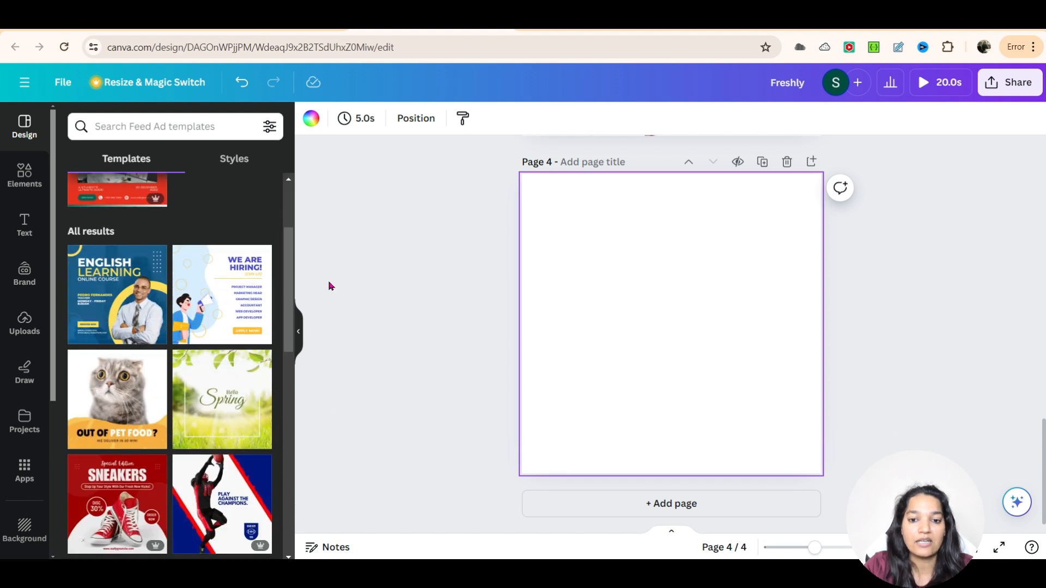
scroll(245, 259, "down", 2)
scroll(244, 259, "up", 2)
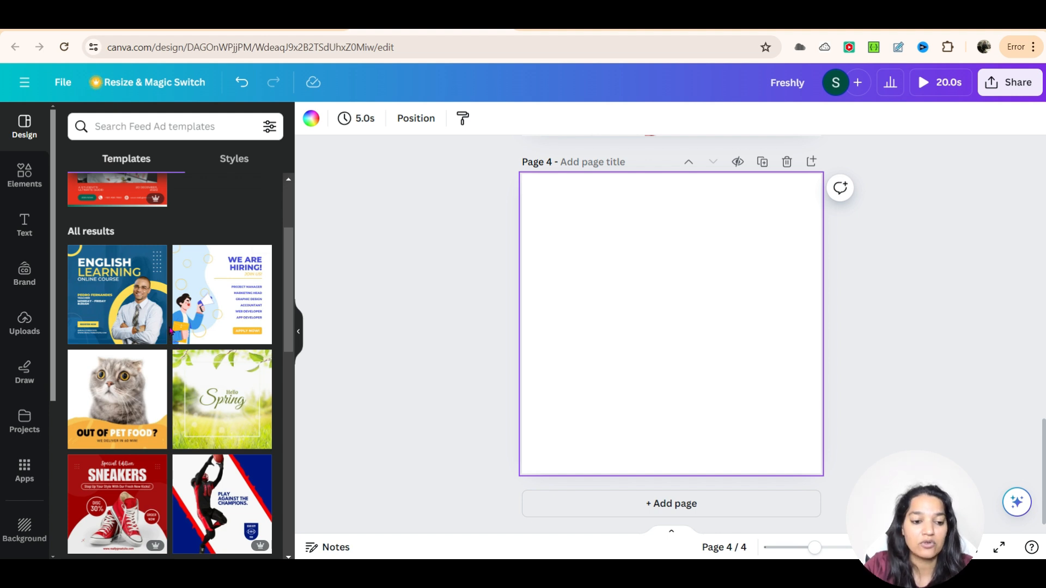
scroll(170, 330, "down", 5)
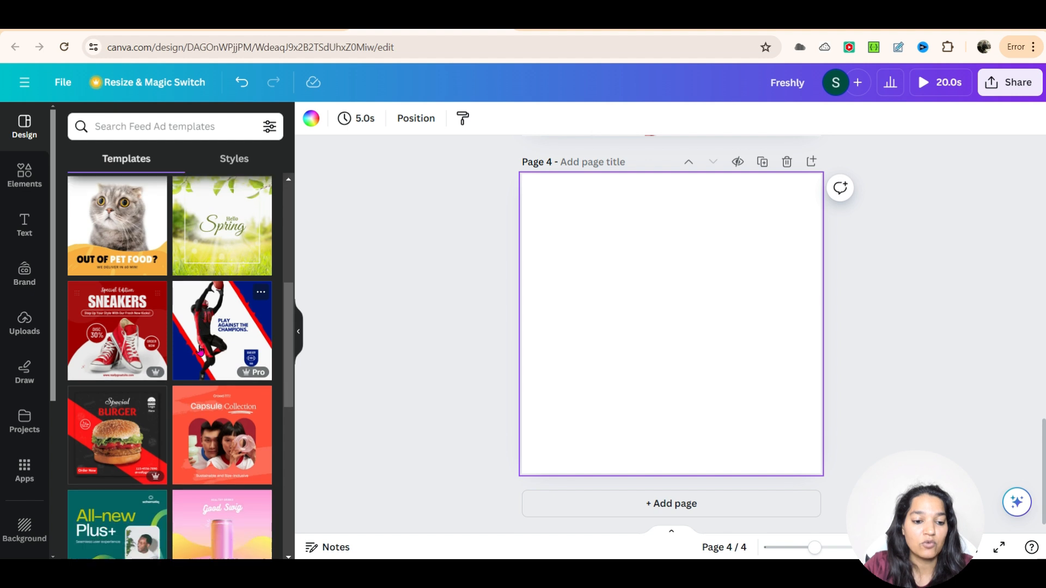
scroll(120, 352, "down", 3)
Step: Search the templates for course facebook ads and browse the results
left_click(160, 127)
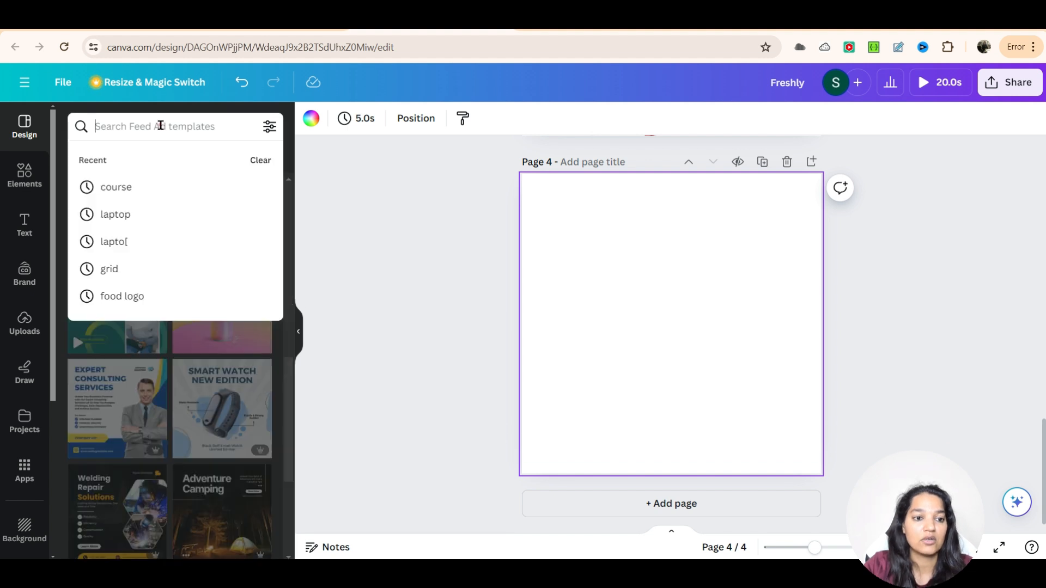
type("course")
key("Return")
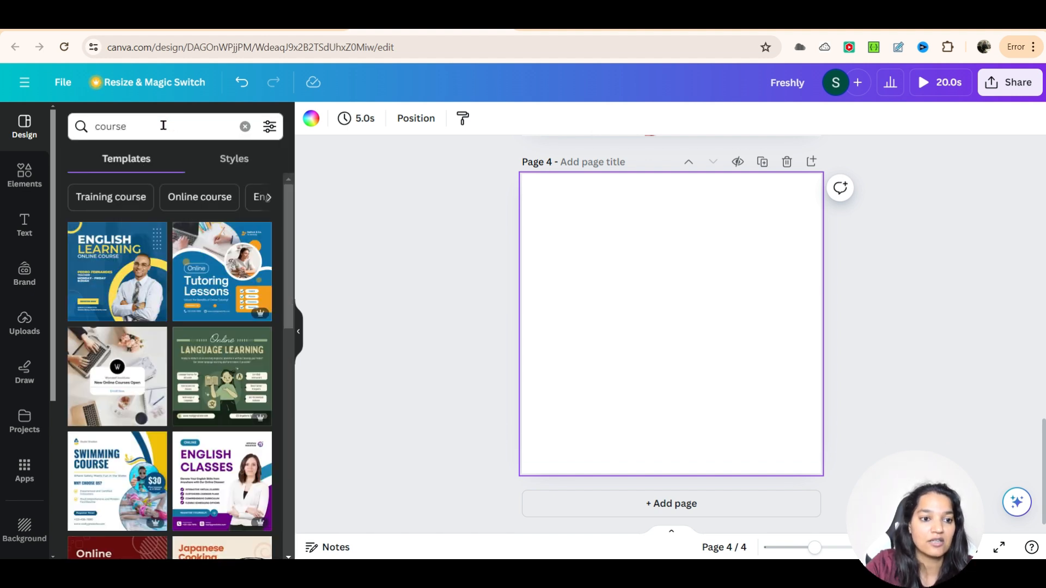
scroll(170, 382, "down", 3)
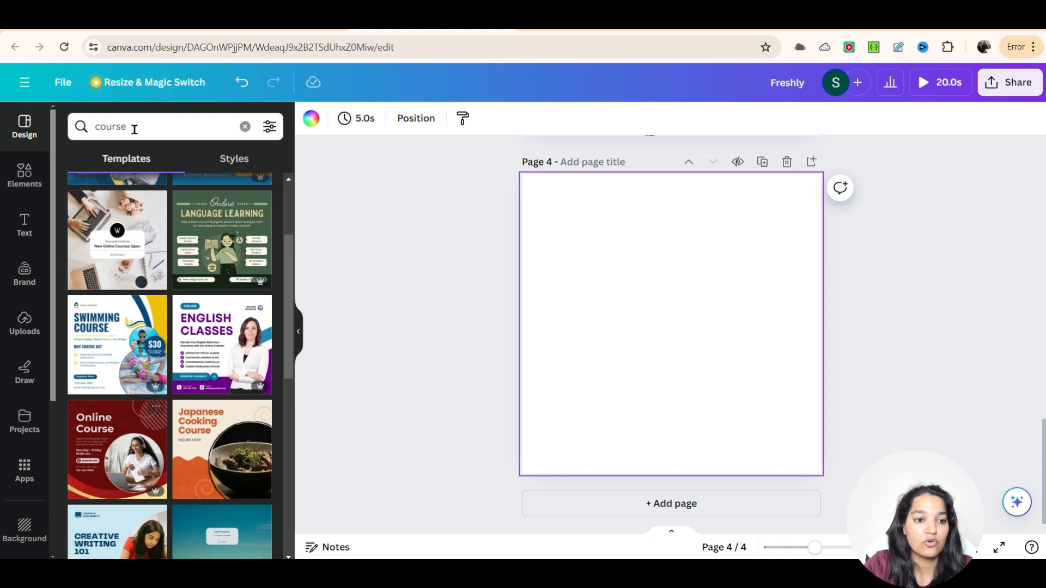
left_click(134, 128)
type("facebook ads")
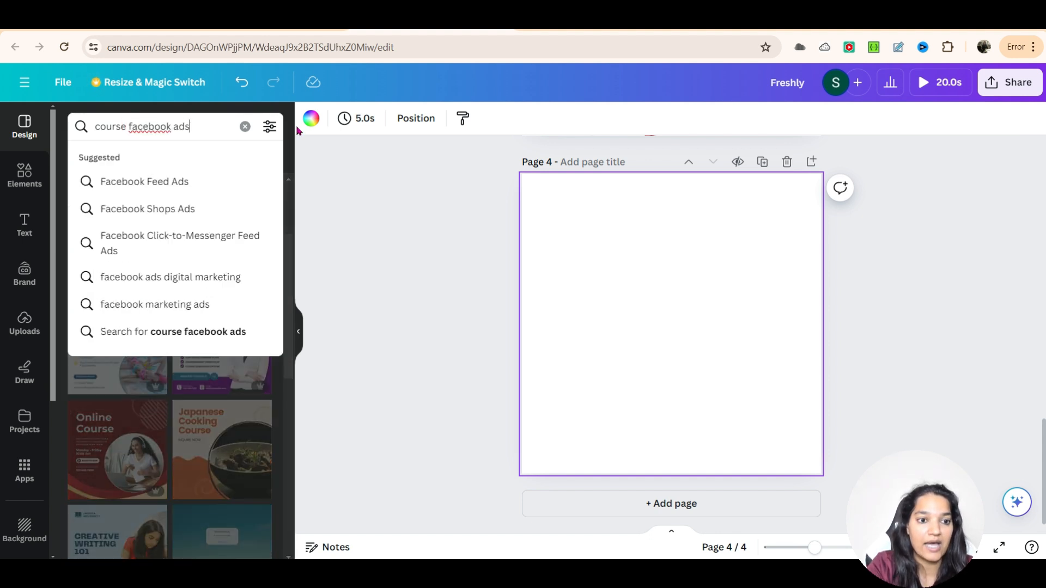
key("Return")
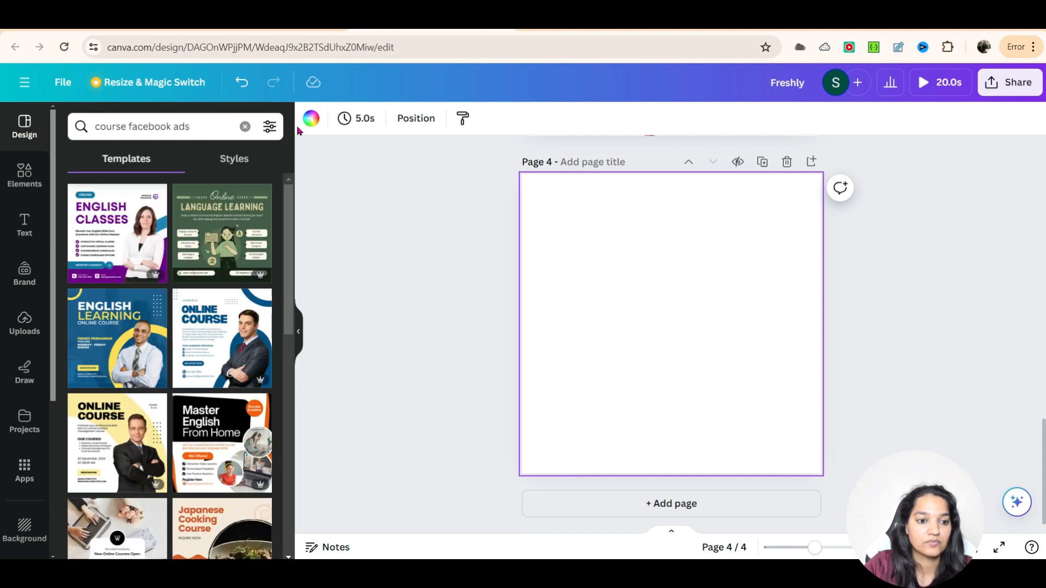
scroll(162, 321, "down", 3)
scroll(162, 321, "down", 4)
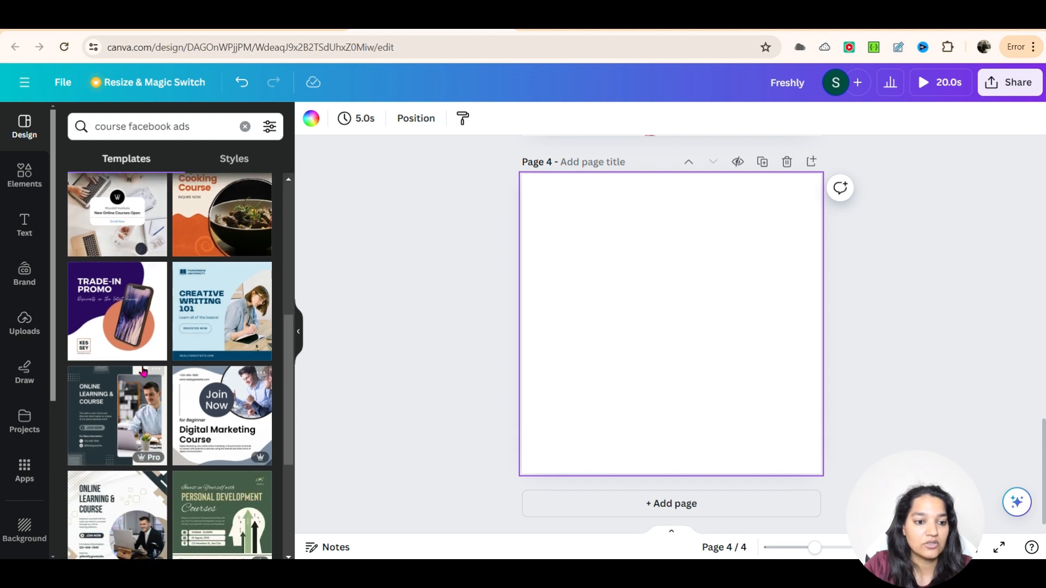
scroll(183, 403, "down", 3)
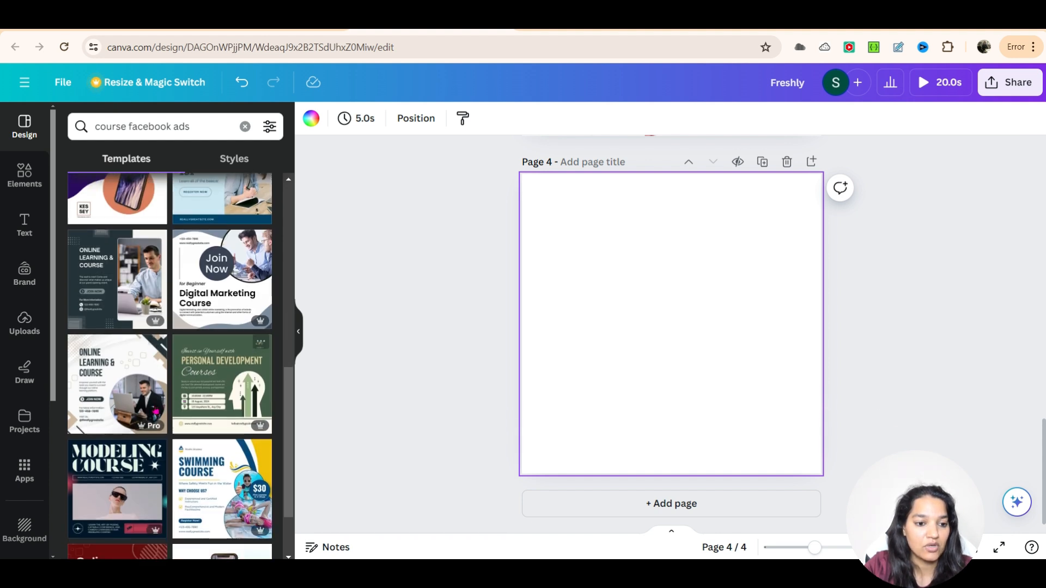
scroll(194, 440, "down", 1)
scroll(194, 440, "down", 6)
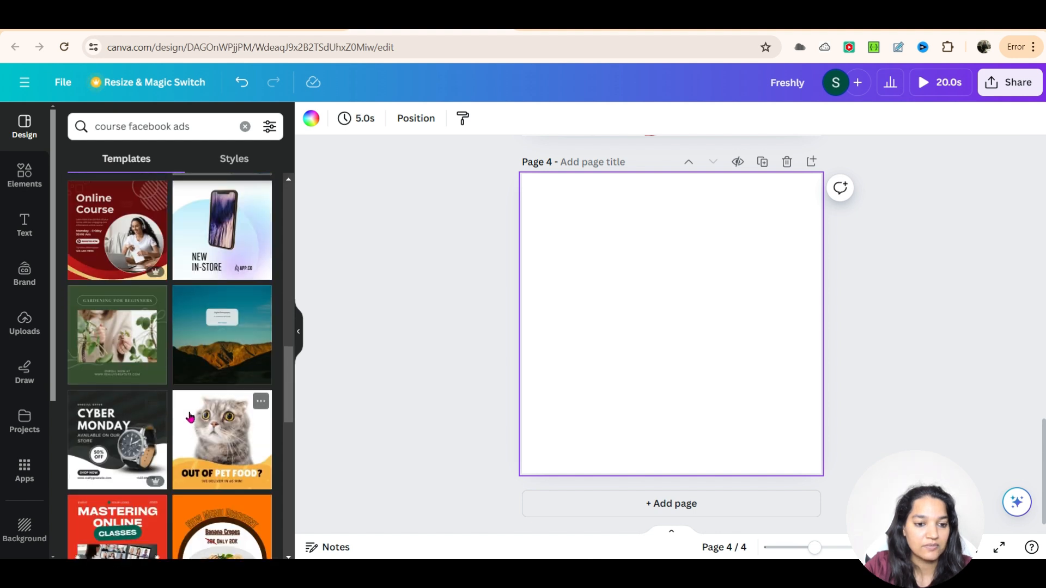
scroll(112, 344, "down", 5)
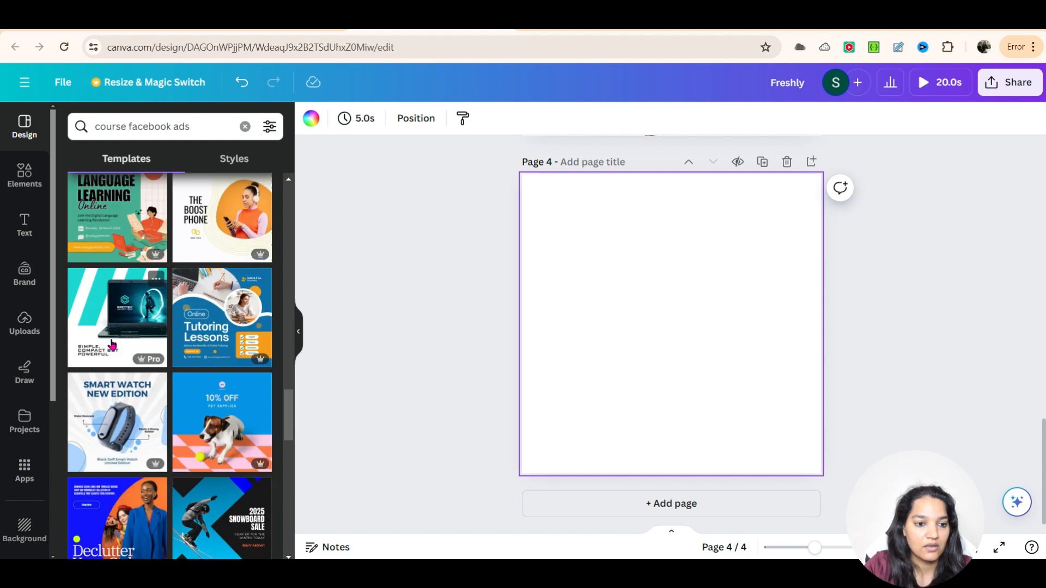
Step: Apply the White and Teal Laptop Gaming Feed Ad template to page 4
left_click(96, 290)
left_click(735, 307)
left_click(721, 299)
left_click(786, 234)
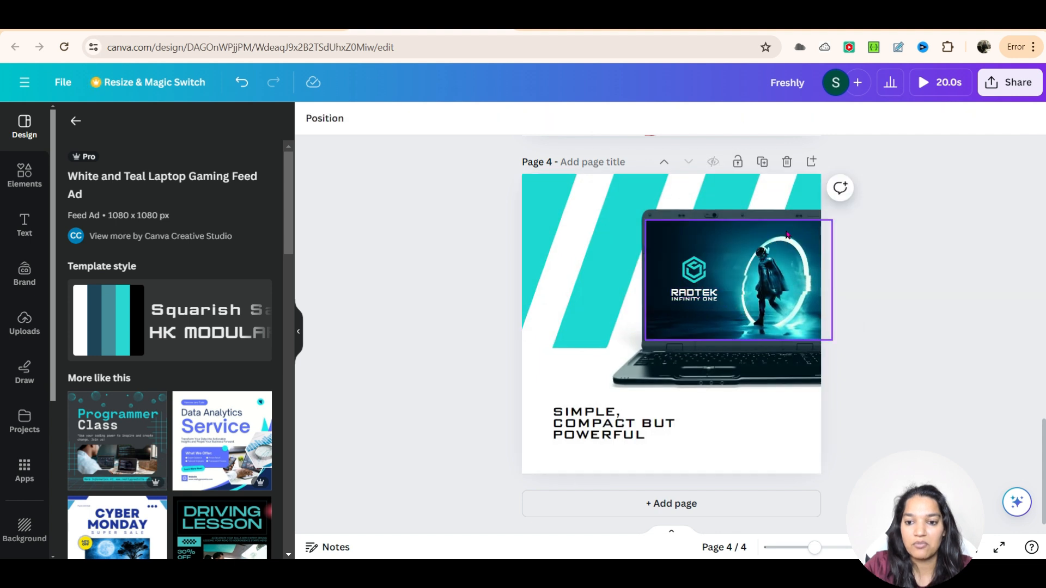
Step: Ungroup the logo on the laptop screen and change its title text to CANVA
left_click(741, 280)
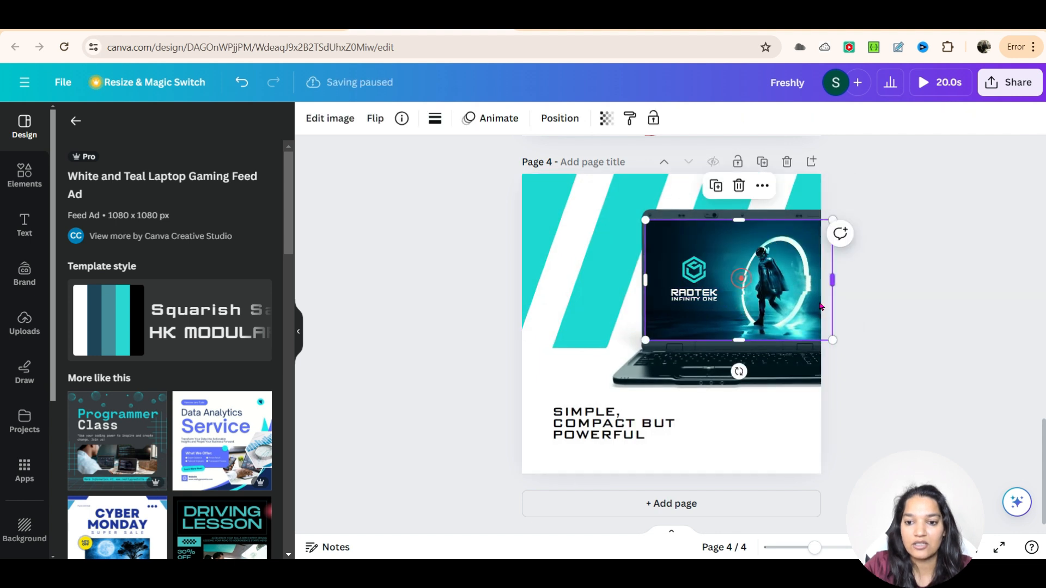
left_click(693, 289)
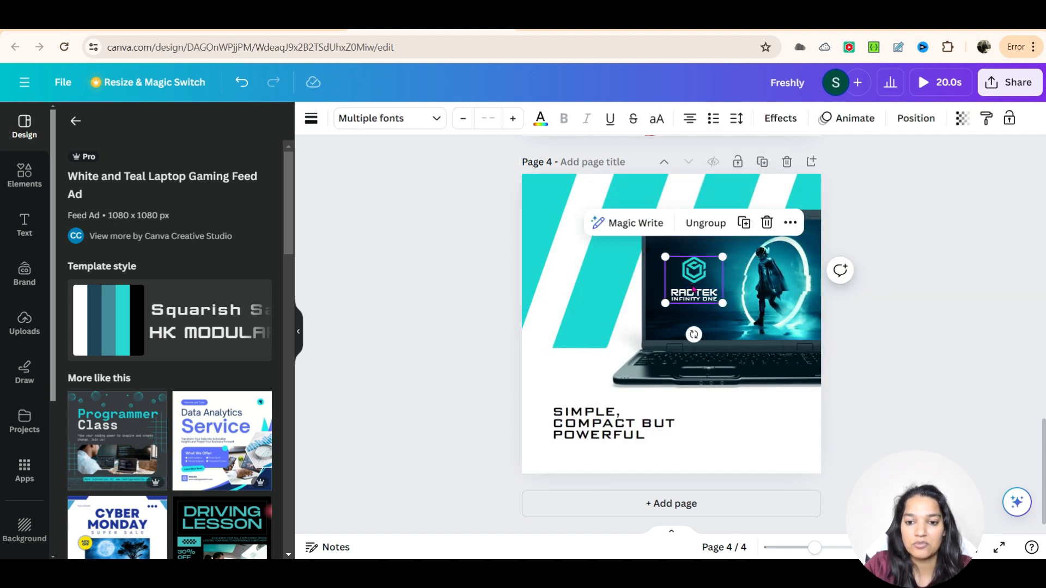
left_click(706, 223)
left_click(708, 306)
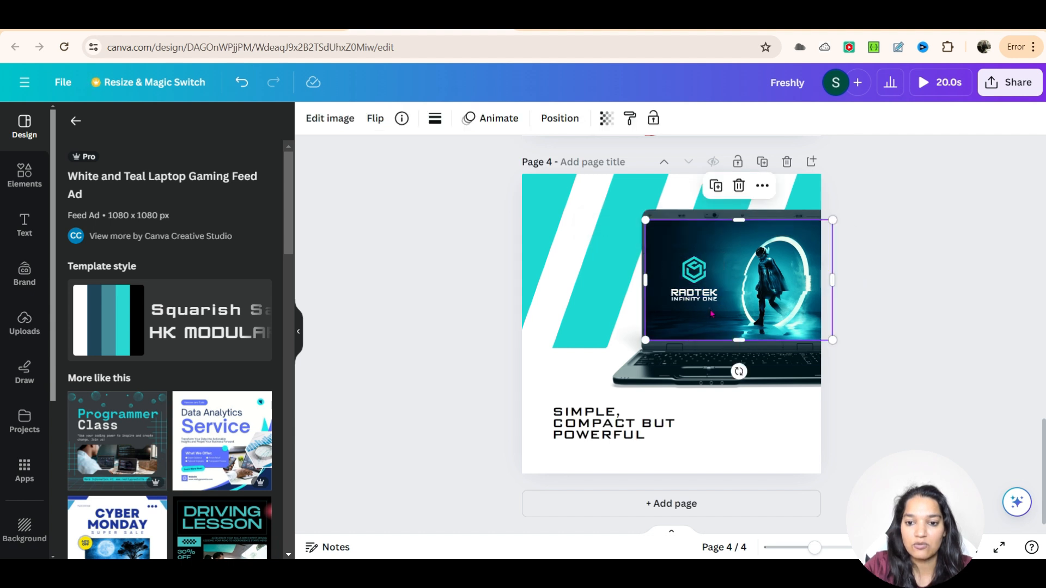
left_click(700, 294)
type("CANVA")
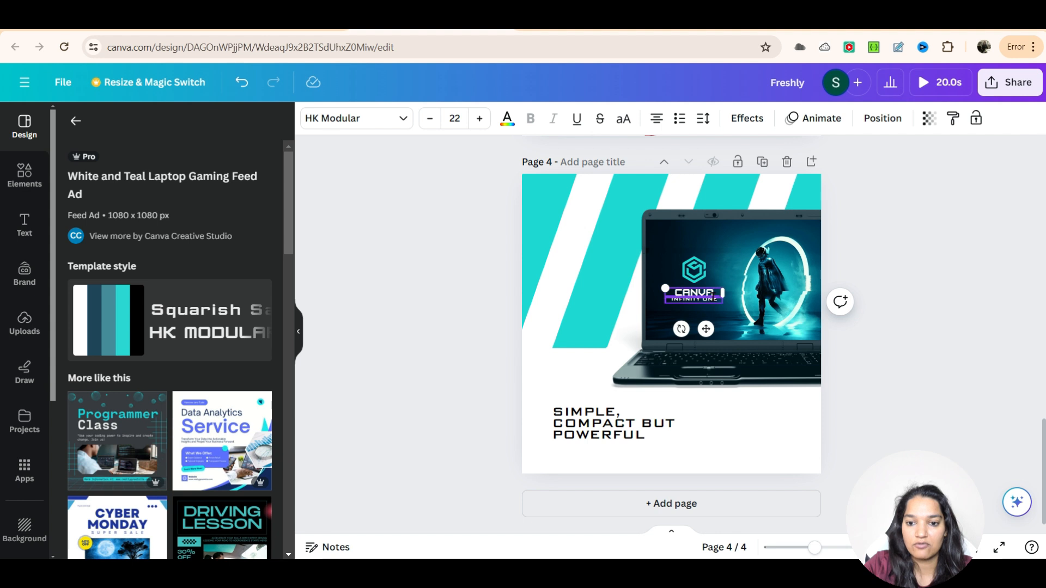
Step: Change the logo's subtitle text to Course
left_click(714, 304)
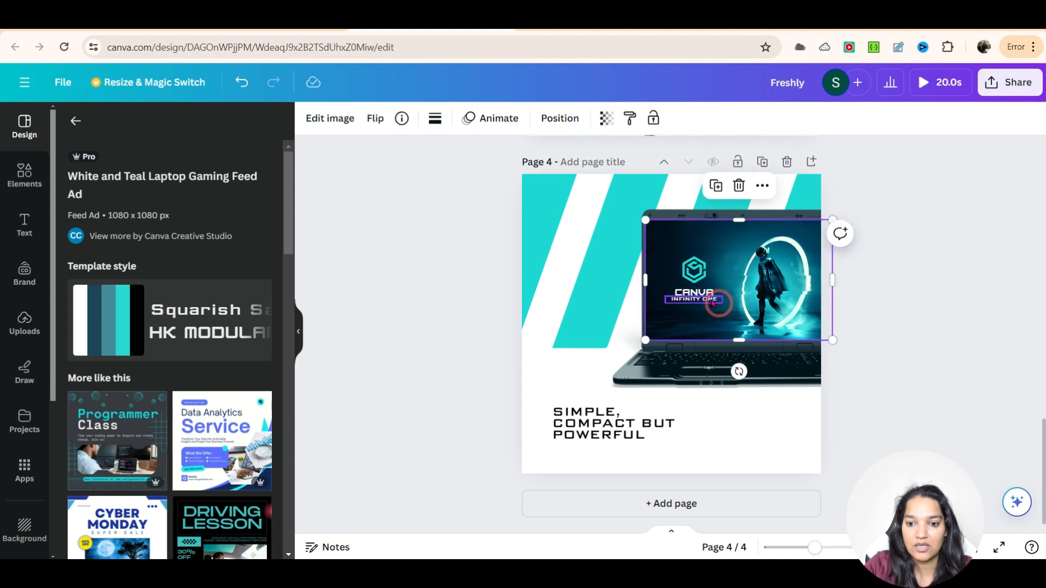
left_click(712, 300)
type("c")
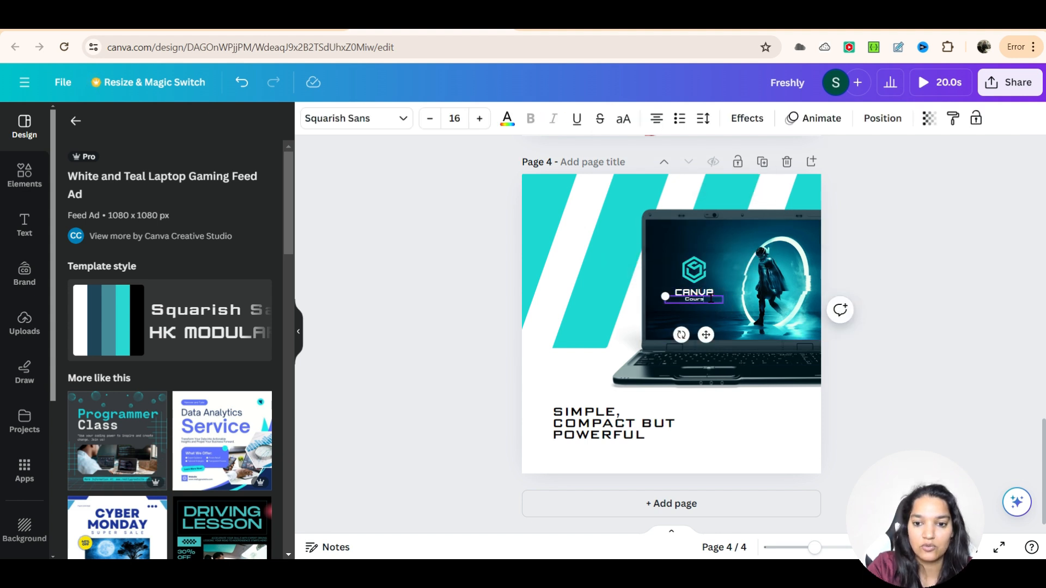
Step: Replace the template's tagline text with "Become a Canva Expert"
left_click(625, 436)
left_click(625, 436)
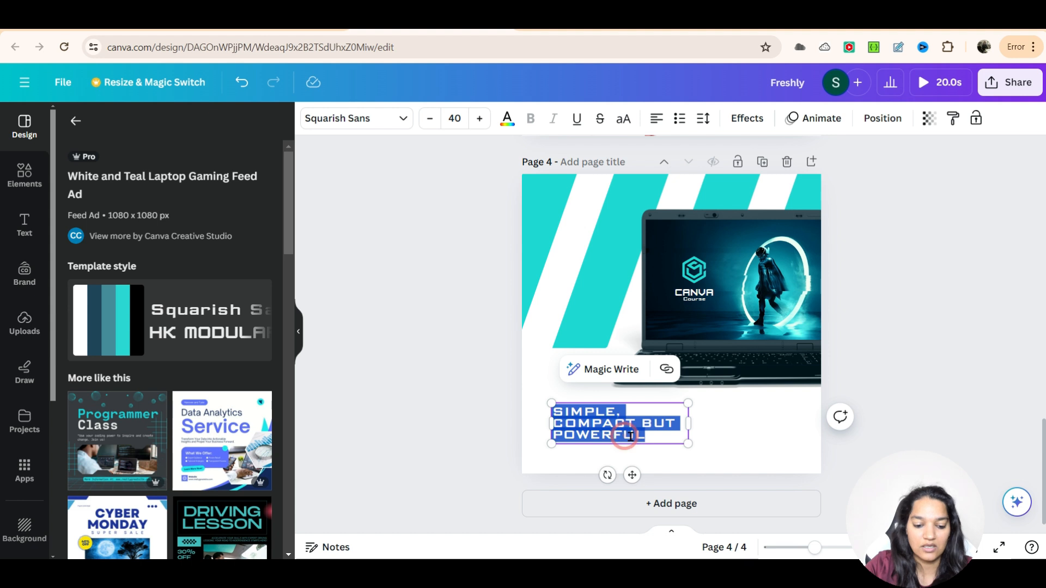
type("Canva")
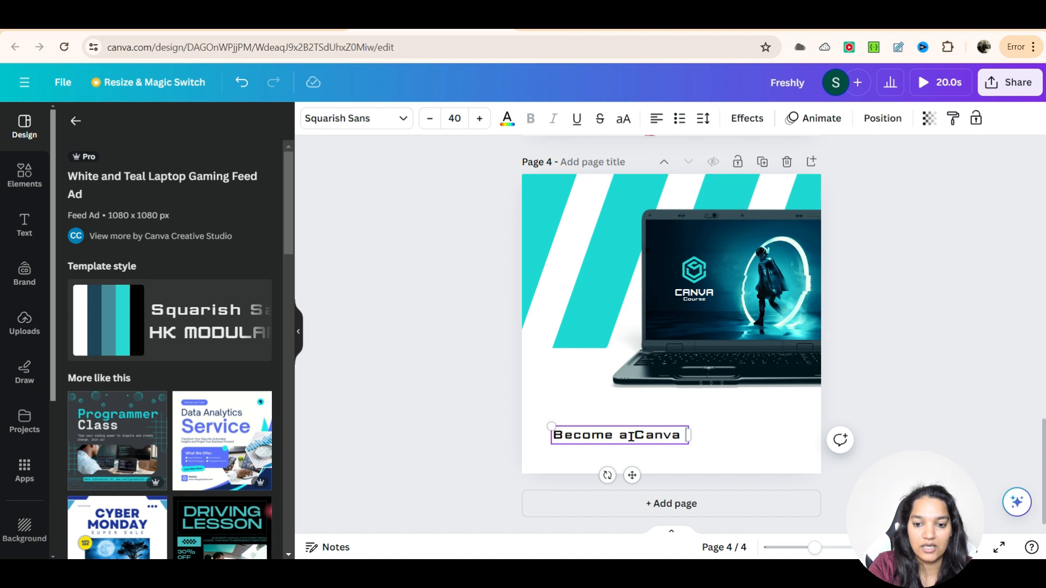
type("ert")
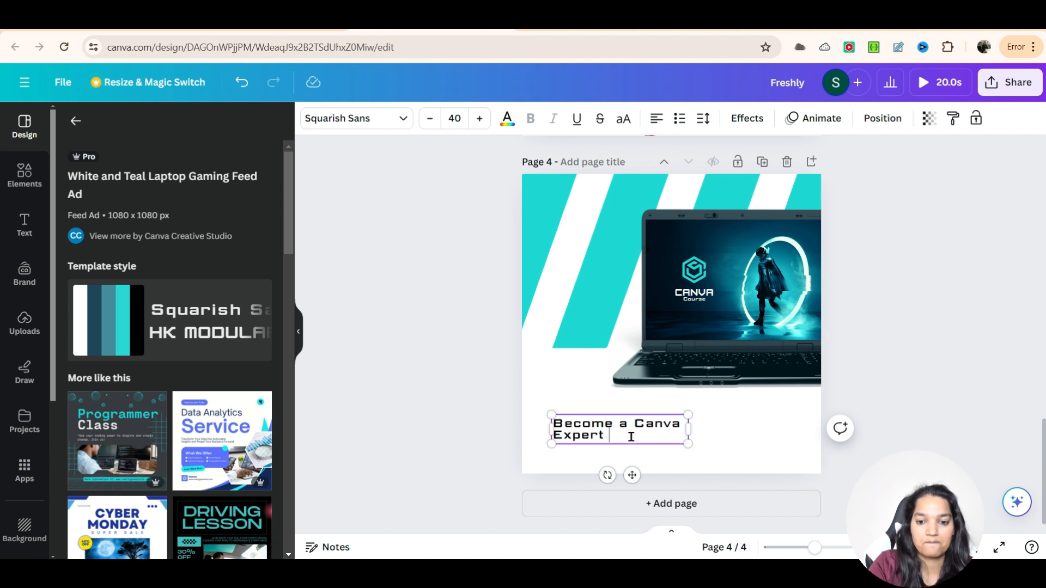
Step: Set the tagline's font size to 80 and move it toward the lower-left corner of page 4
key("ctrl+a")
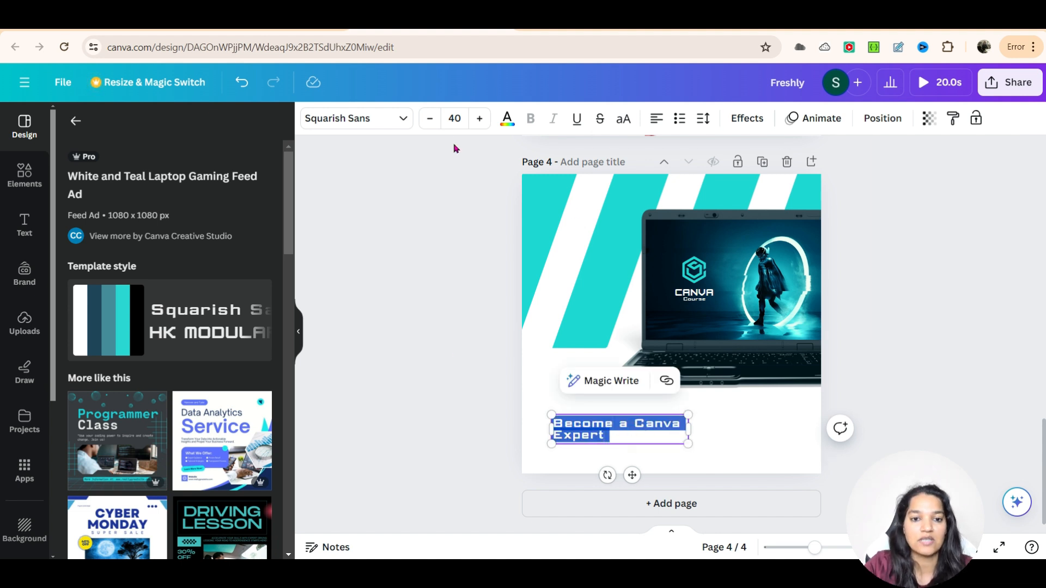
left_click(463, 116)
type("80")
key("Return")
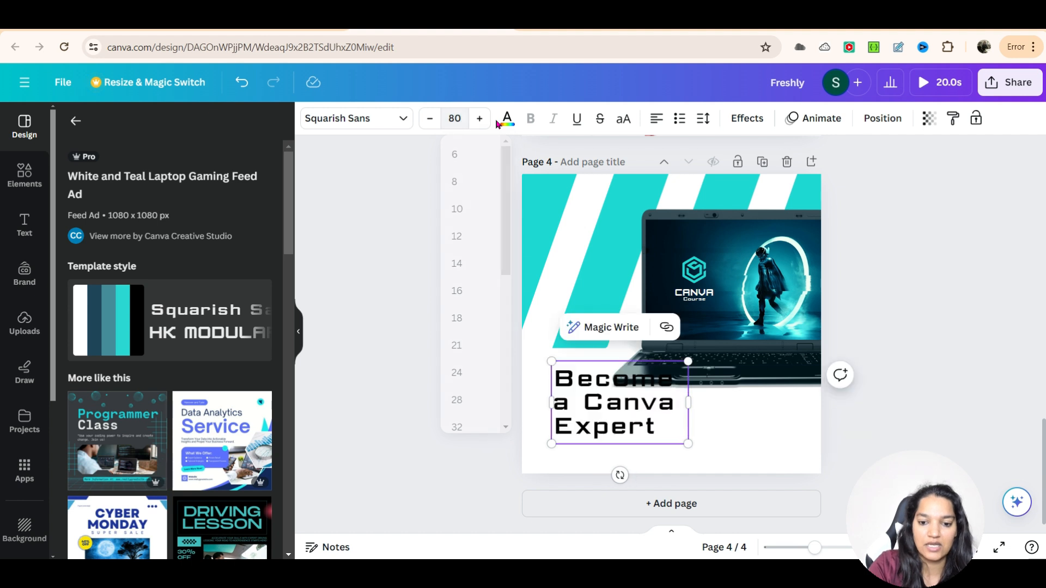
left_click(793, 439)
left_click_drag(646, 413, 633, 433)
left_click(701, 435)
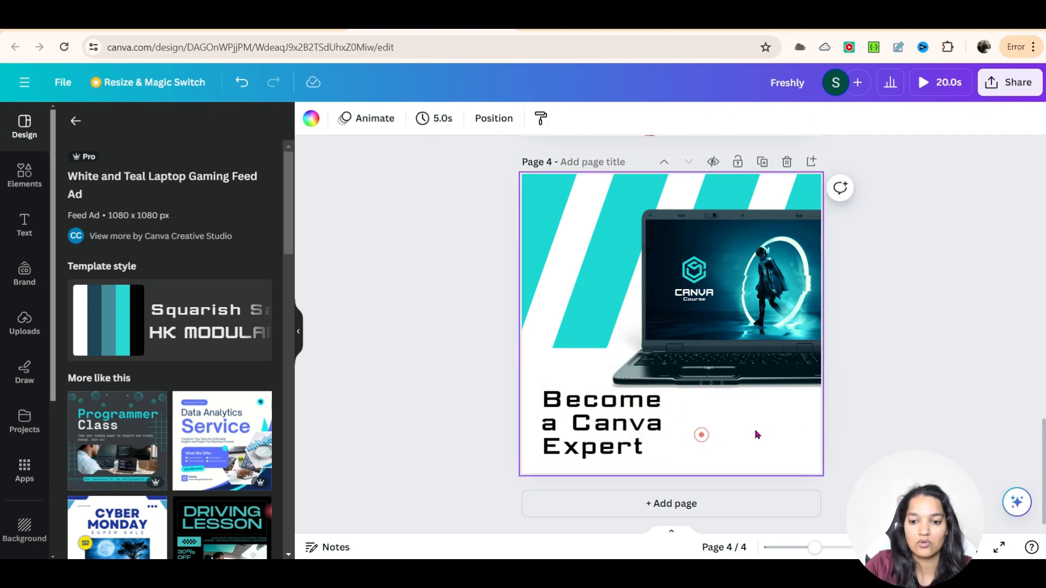
Step: Delete the character image from the laptop screen
left_click(569, 251)
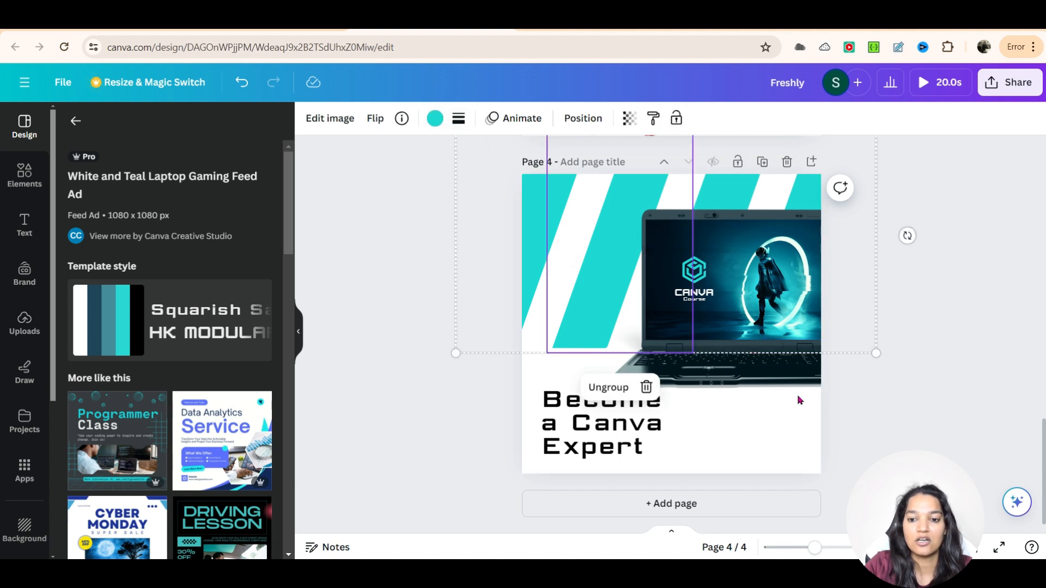
left_click(905, 326)
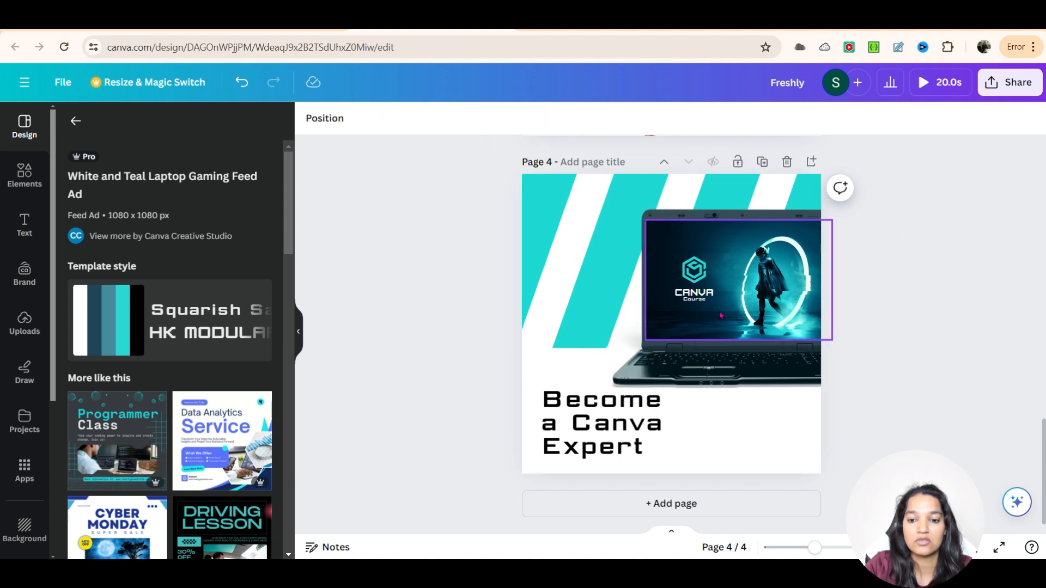
left_click_drag(769, 300, 732, 297)
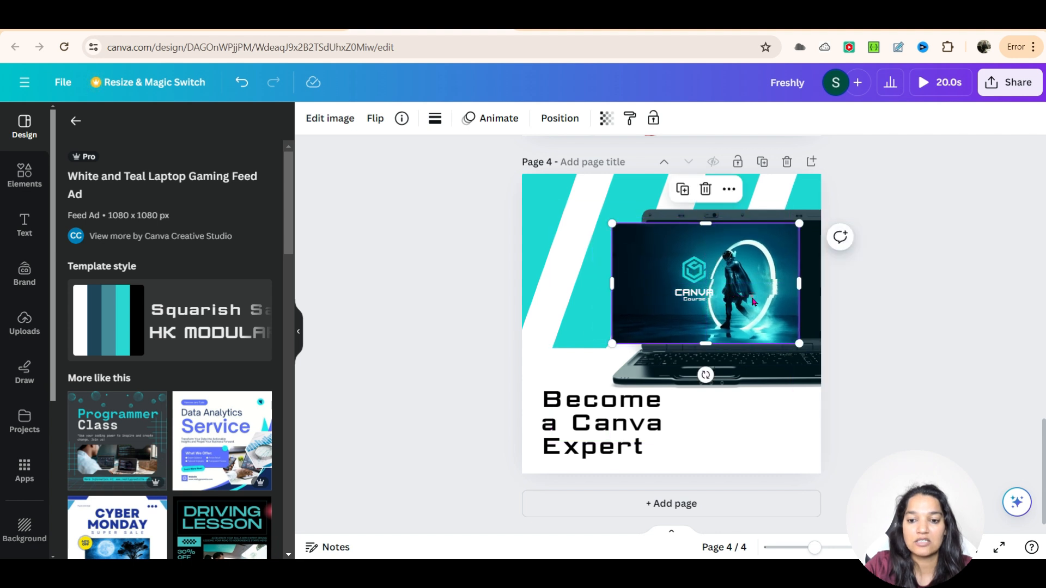
left_click(707, 189)
Step: Enlarge the hexagon logo icon on the laptop screen
left_click(697, 272)
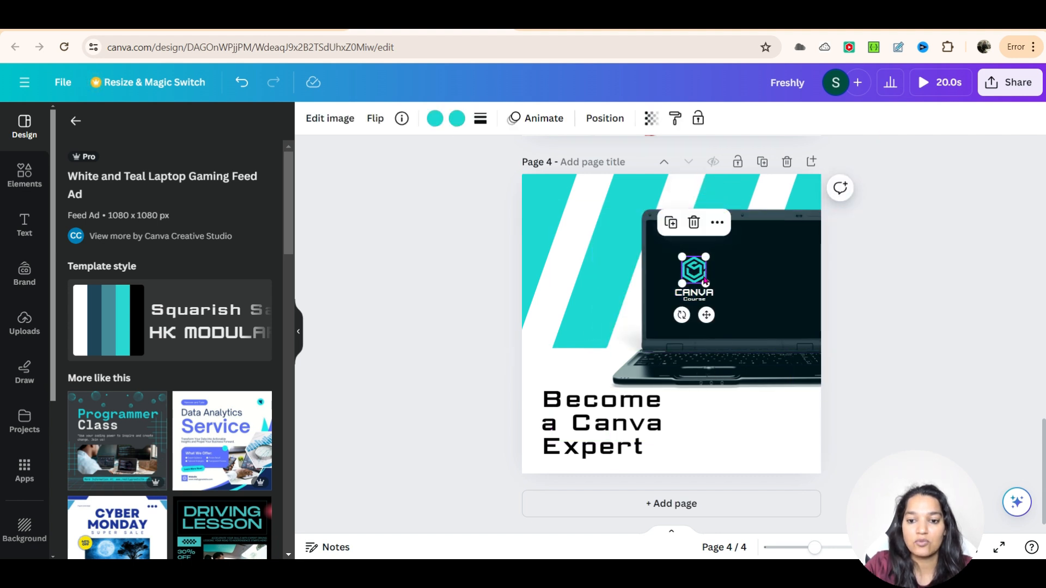
left_click_drag(706, 257, 757, 281)
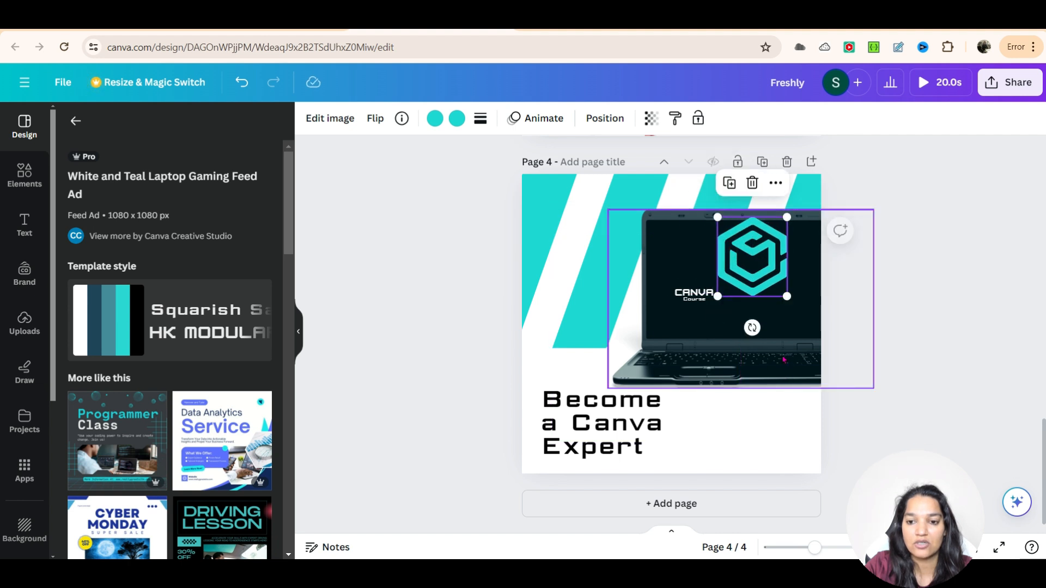
Step: Move the CANVA and Course logo text so it sits centred below the enlarged icon
left_click(700, 298)
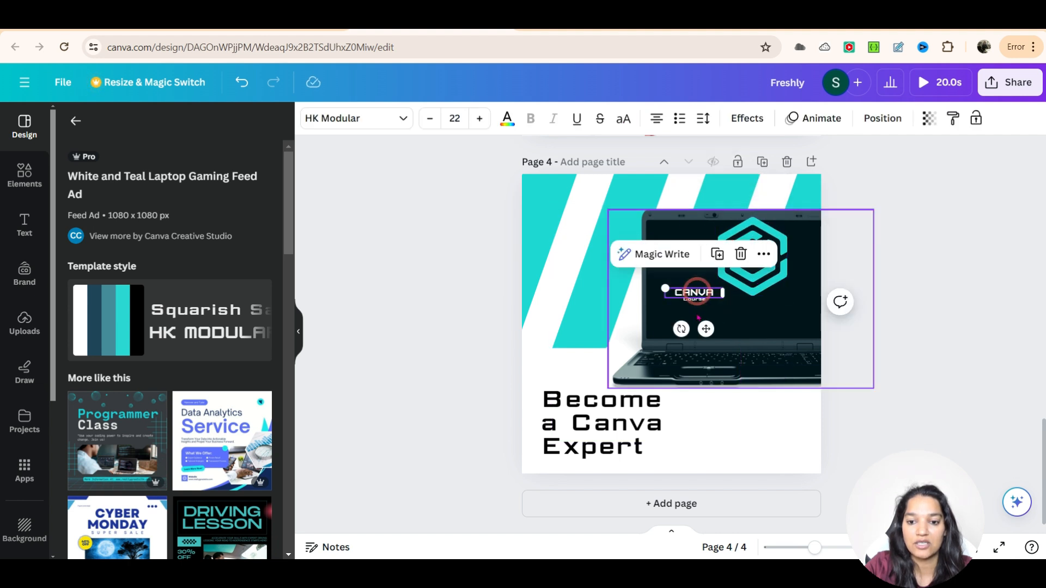
left_click(696, 313)
mouse_move(688, 269)
left_mouse_down()
mouse_move(692, 295)
mouse_move(692, 267)
left_mouse_up()
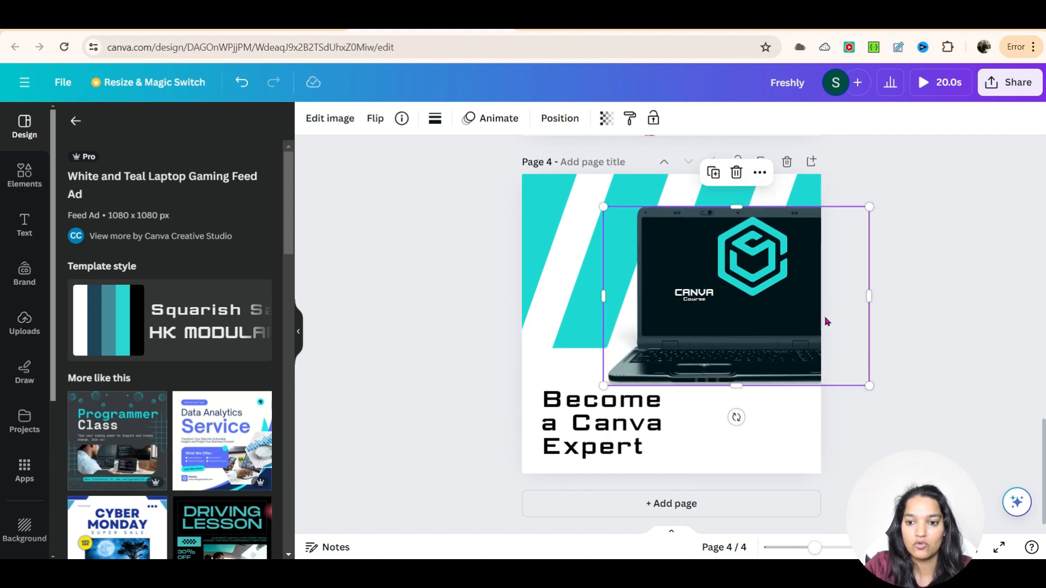
left_click(704, 300)
left_click(698, 293)
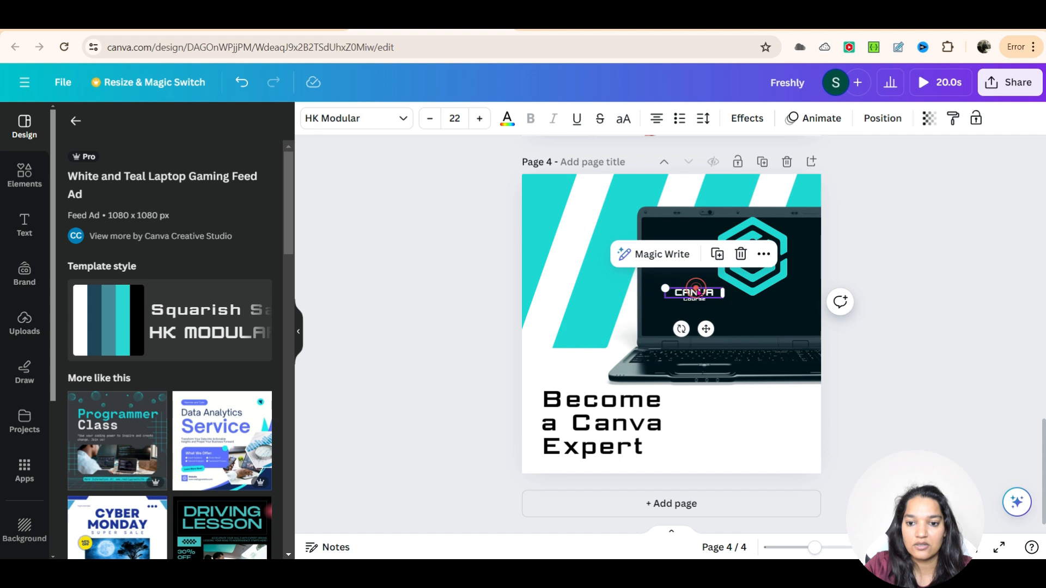
left_click(711, 307)
left_click(701, 294)
left_click_drag(701, 294, 750, 315)
left_click(694, 299)
left_click(883, 329)
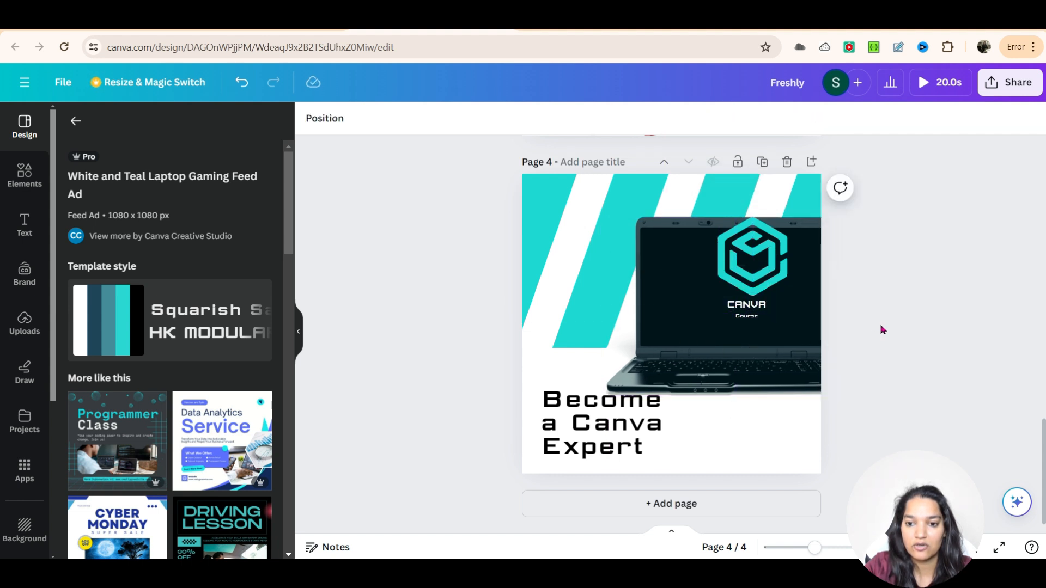
Step: Resize the hexagon logo icon slightly smaller and reposition it above the text
left_click(764, 262)
left_click_drag(764, 262, 764, 265)
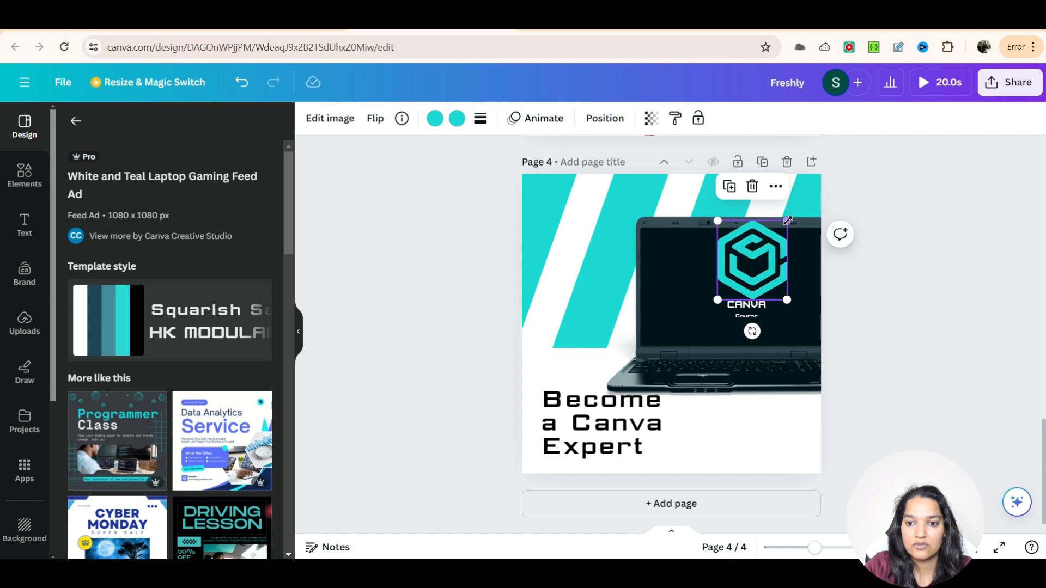
left_click_drag(784, 222, 773, 235)
left_click(903, 327)
Step: Set the CANVA title's font size to 50 and widen its box so it fits on one line below the icon
left_click(755, 300)
left_click(757, 305)
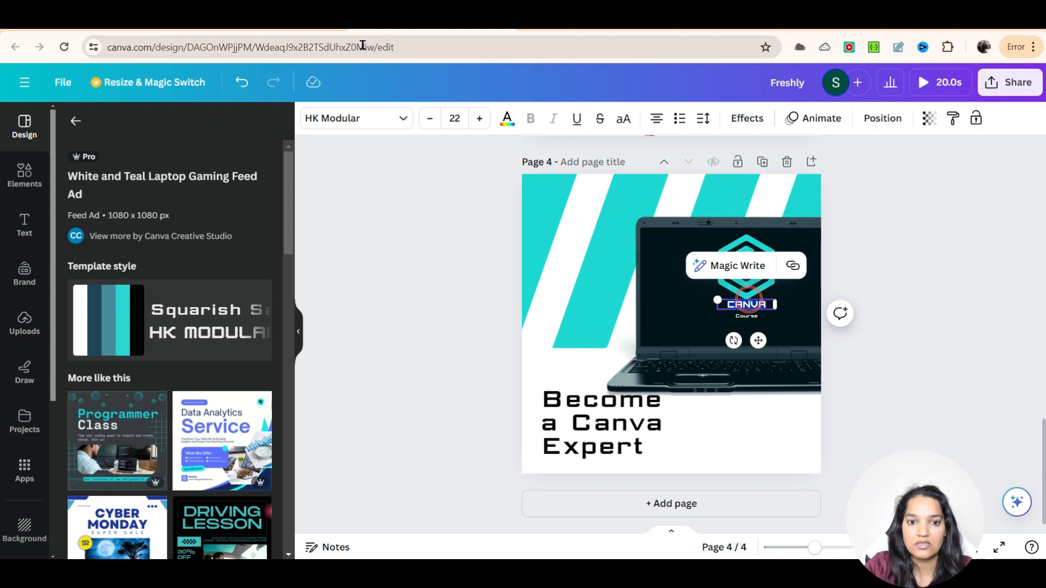
left_click(456, 118)
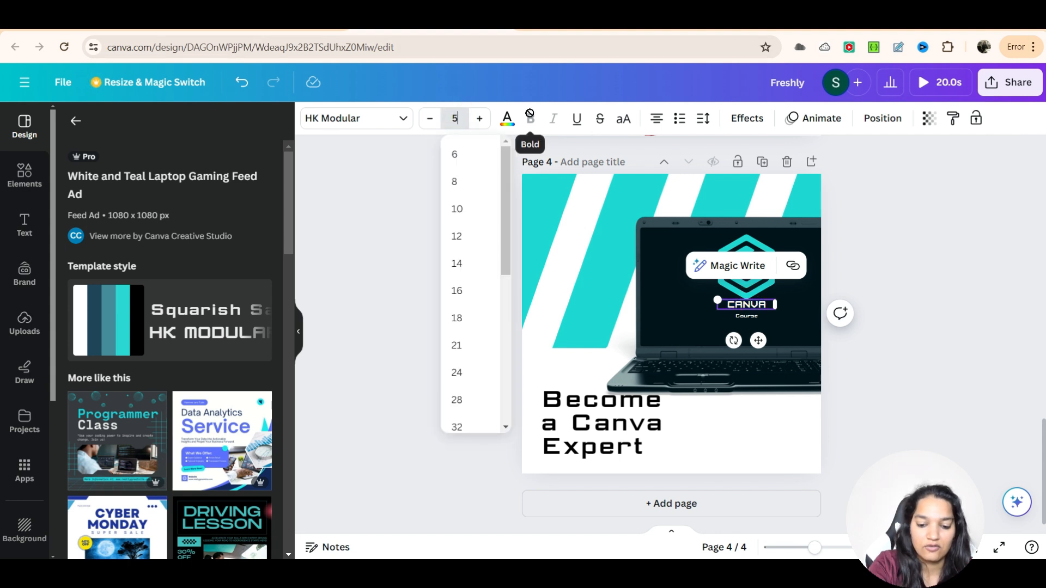
type("50")
key("Return")
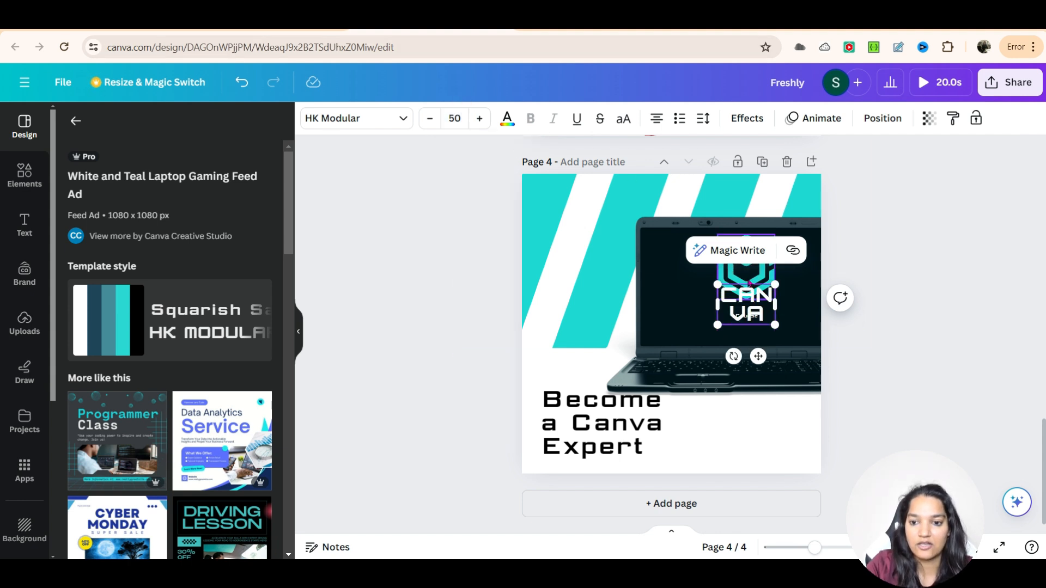
mouse_move(781, 306)
left_mouse_down()
mouse_move(817, 307)
mouse_move(761, 314)
mouse_move(761, 290)
mouse_move(766, 320)
left_mouse_up()
left_click(876, 292)
left_click(747, 316)
left_click(794, 278)
left_click(778, 298)
left_click(918, 346)
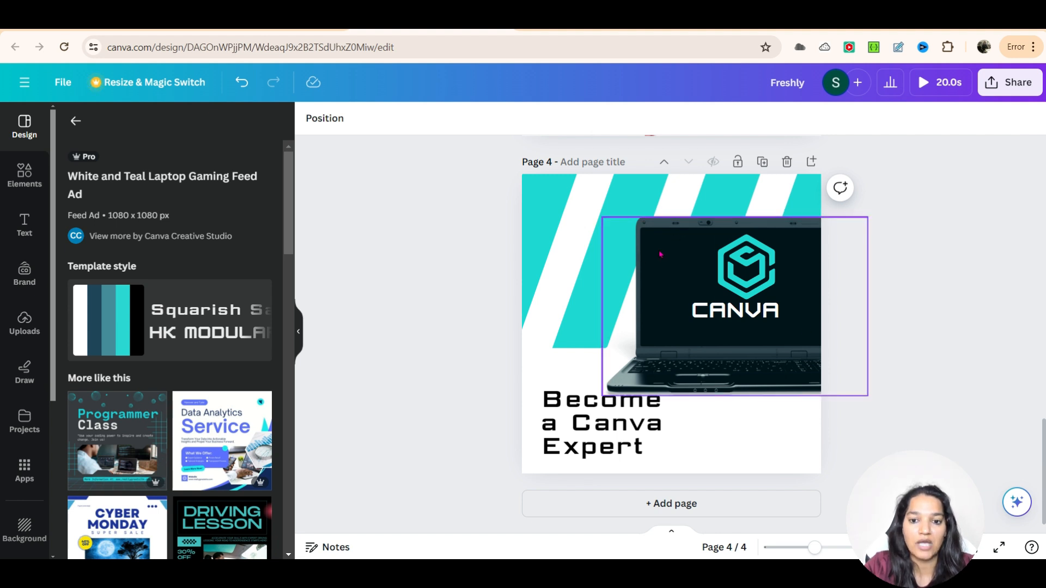
Step: Shrink the juice and fruit image on page 2
scroll(660, 255, "up", 15)
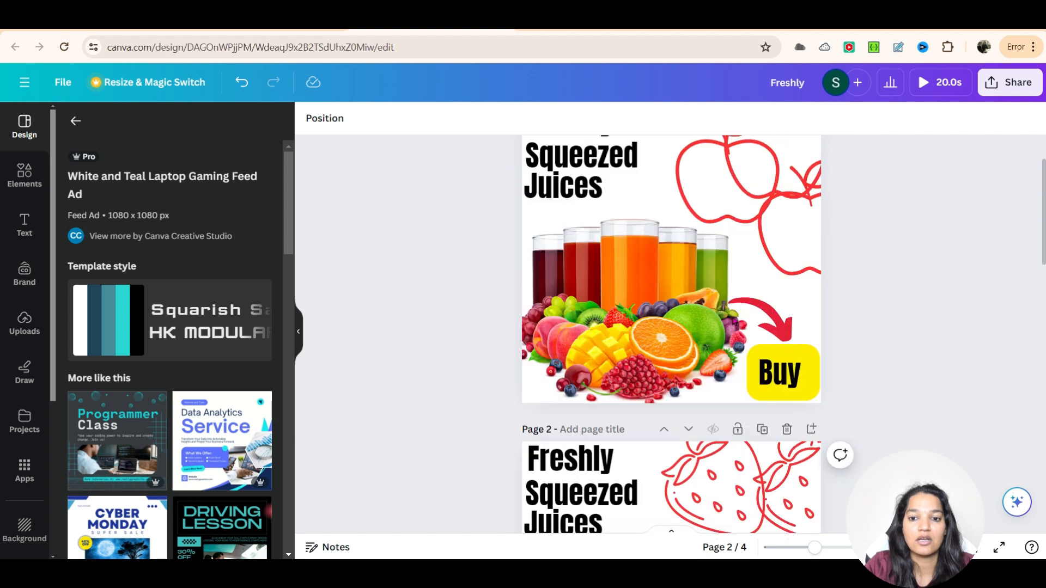
scroll(584, 370, "up", 2)
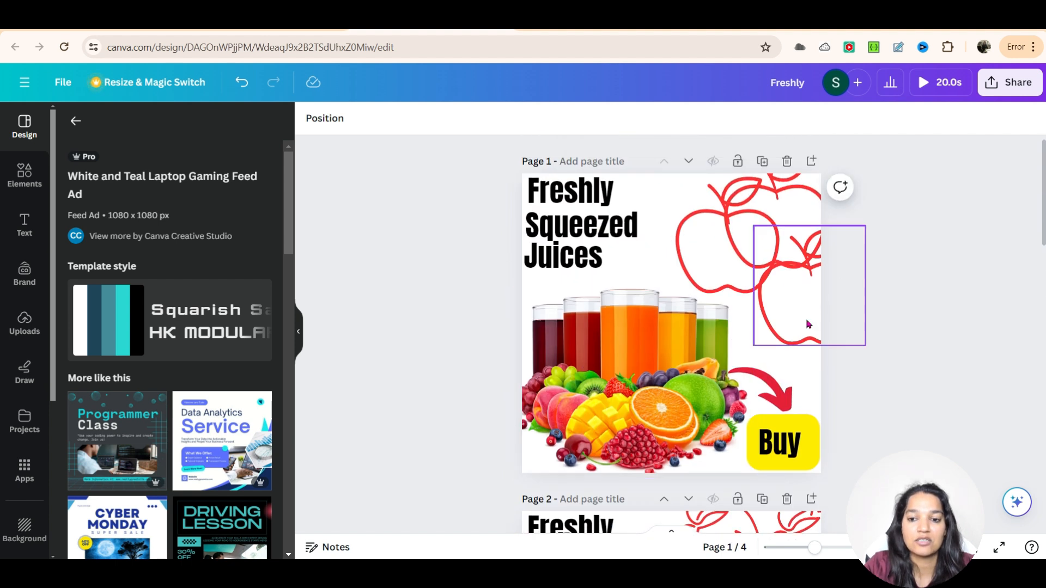
scroll(812, 334, "down", 4)
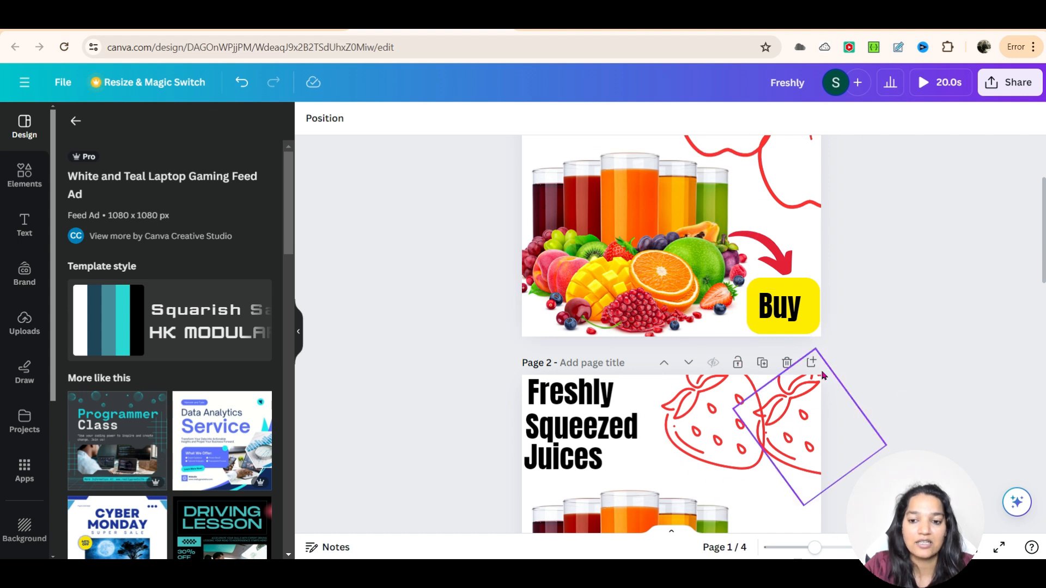
scroll(837, 327, "up", 3)
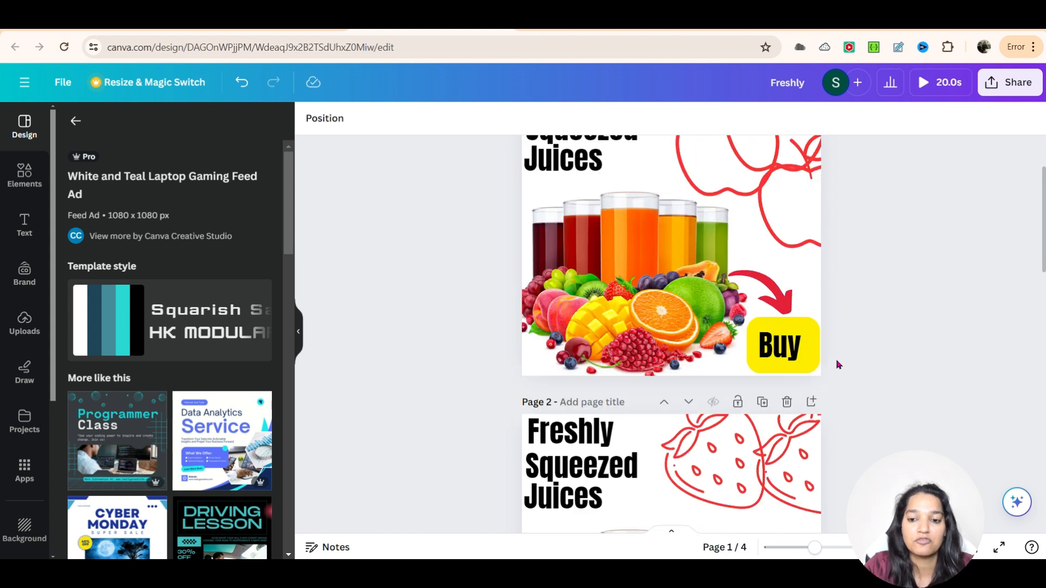
scroll(761, 440, "down", 4)
scroll(761, 439, "down", 6)
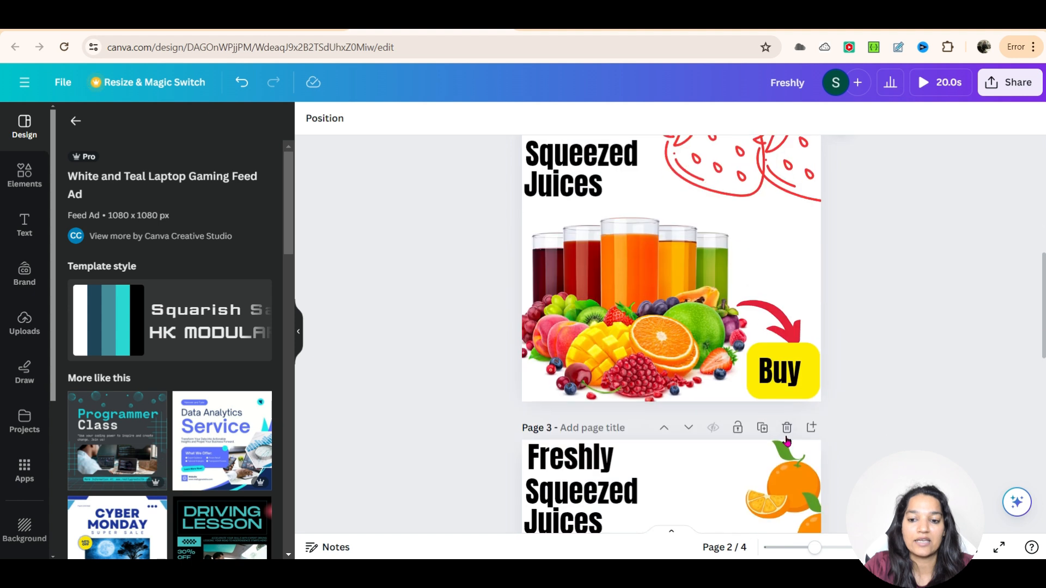
scroll(787, 435, "up", 4)
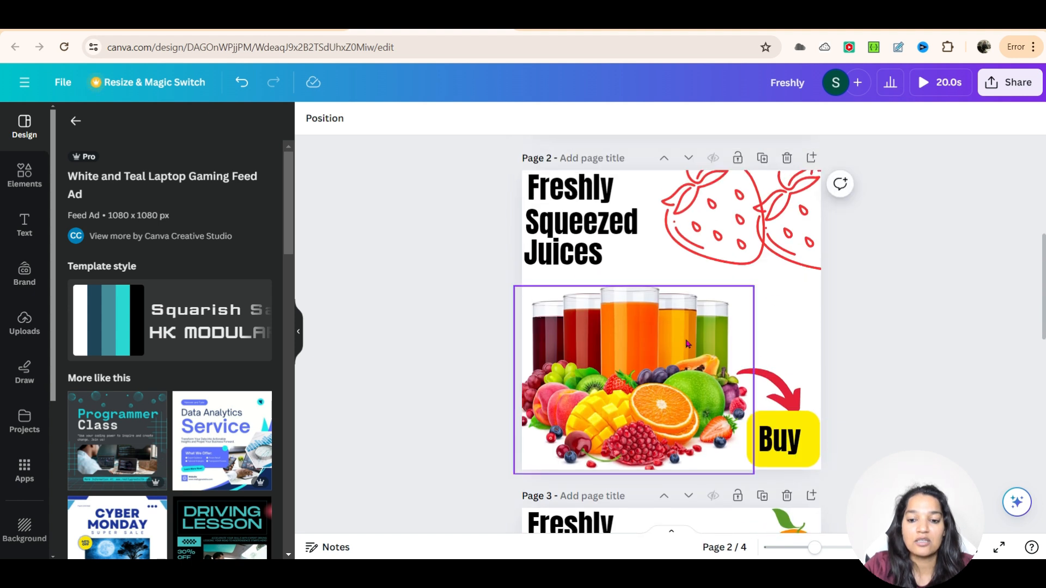
left_click(721, 307)
left_click_drag(753, 286, 718, 314)
Step: Shrink the juice and fruit image on page 1 to match
scroll(900, 341, "up", 2)
scroll(900, 341, "up", 2)
left_click(742, 171)
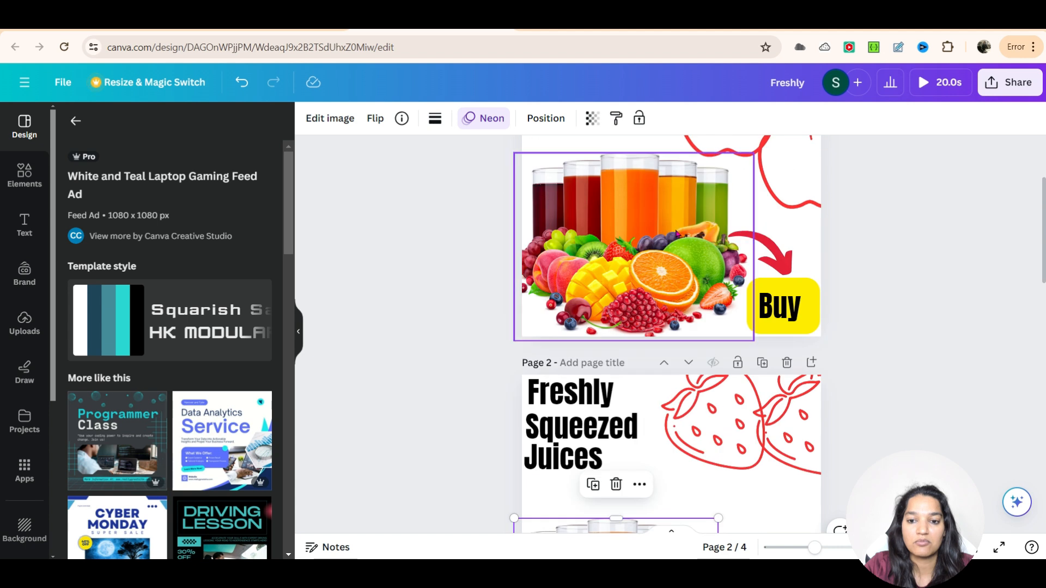
left_click_drag(751, 155, 722, 173)
left_click(921, 214)
Step: Lengthen the red arrow on page 2 by extending its tail leftward
scroll(938, 332, "down", 5)
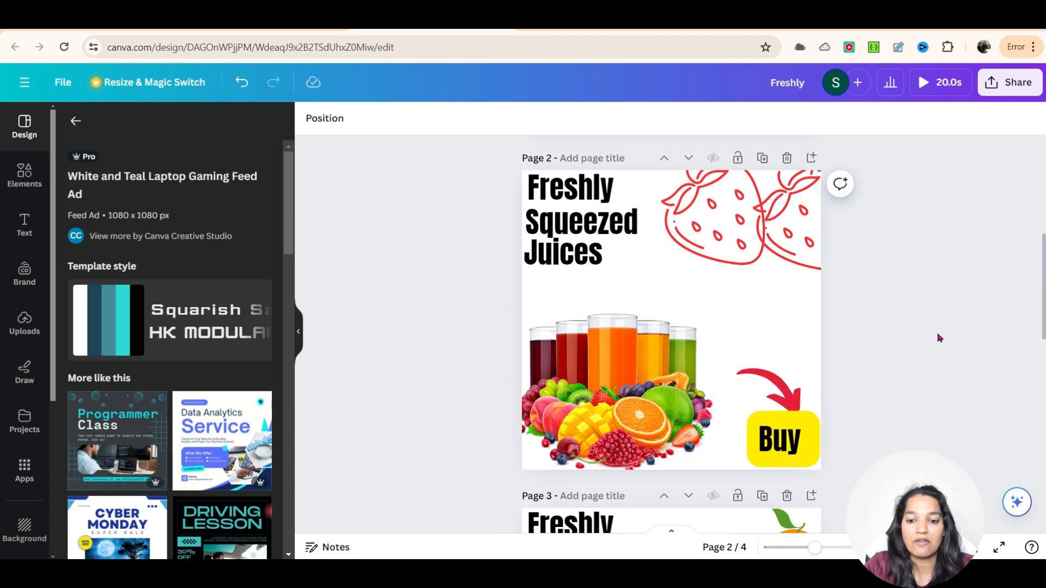
left_click(747, 243)
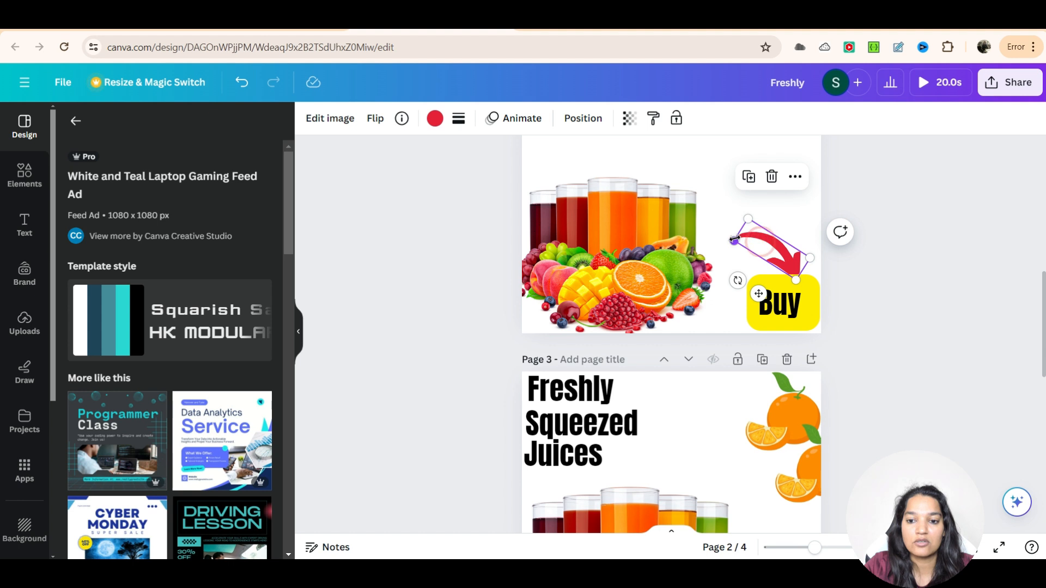
left_click_drag(747, 218, 682, 221)
left_click(943, 226)
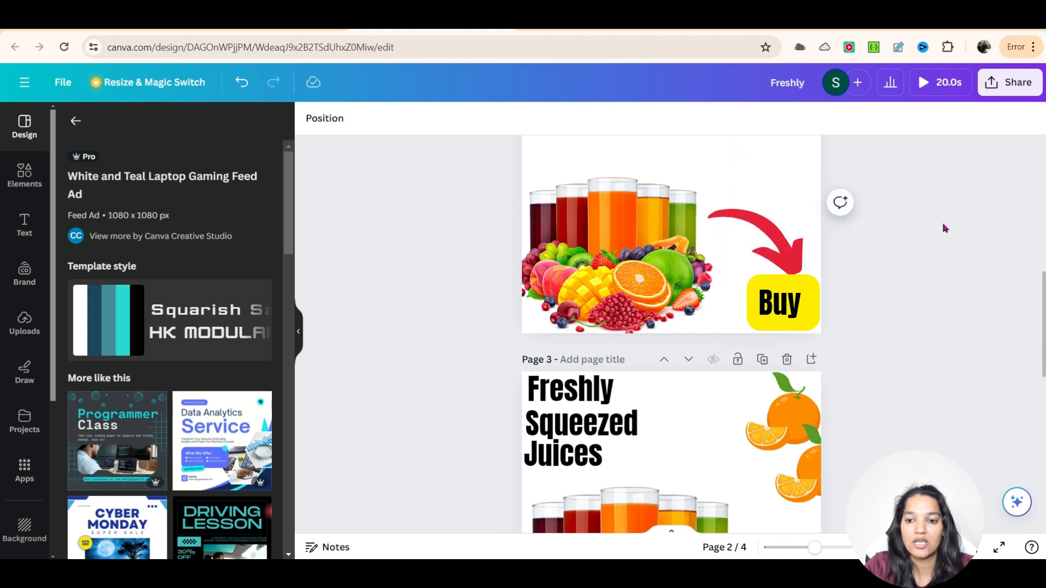
Step: Lengthen the red arrow on page 1 by extending its tail leftward
scroll(939, 305, "up", 4)
scroll(799, 272, "up", 4)
left_click(758, 311)
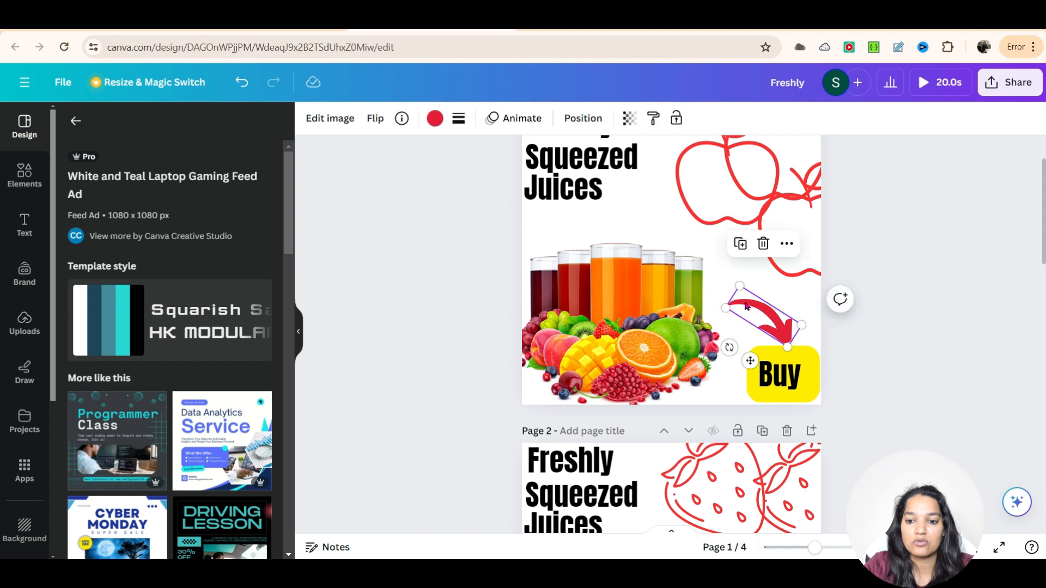
left_click_drag(730, 303, 718, 305)
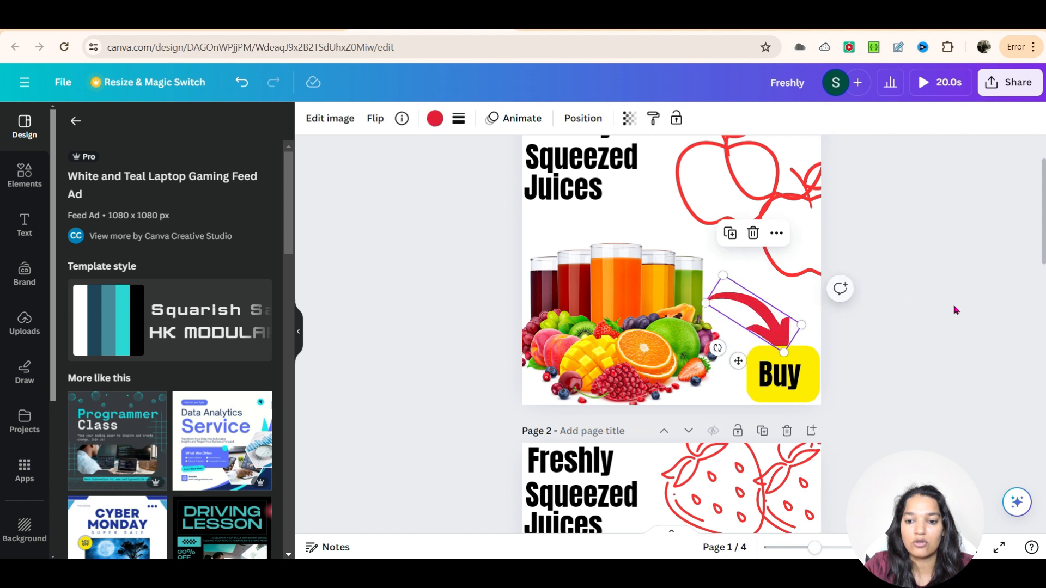
left_click(922, 348)
scroll(925, 349, "down", 5)
scroll(925, 349, "down", 3)
scroll(925, 348, "up", 8)
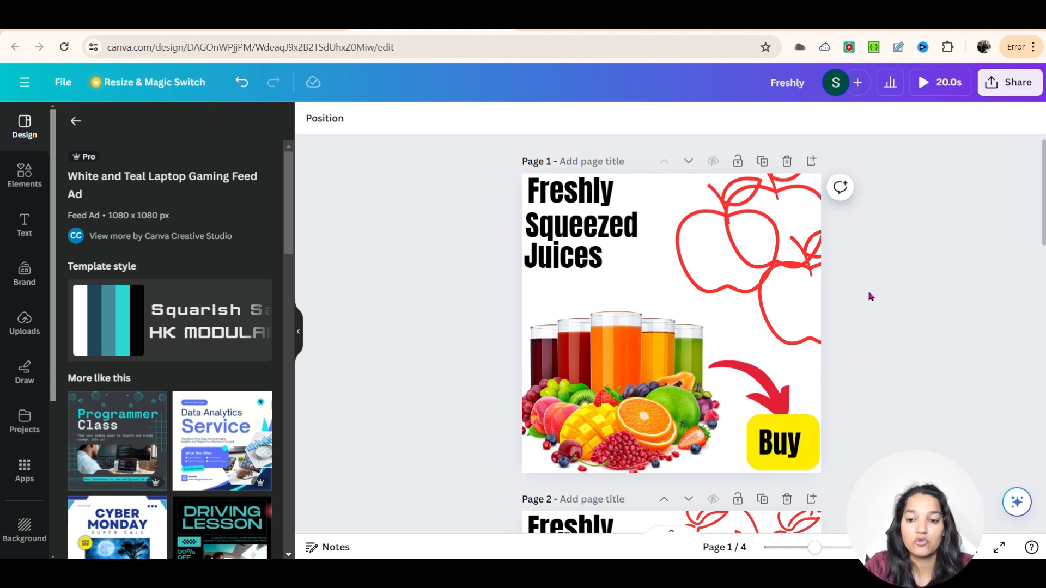
scroll(999, 329, "down", 8)
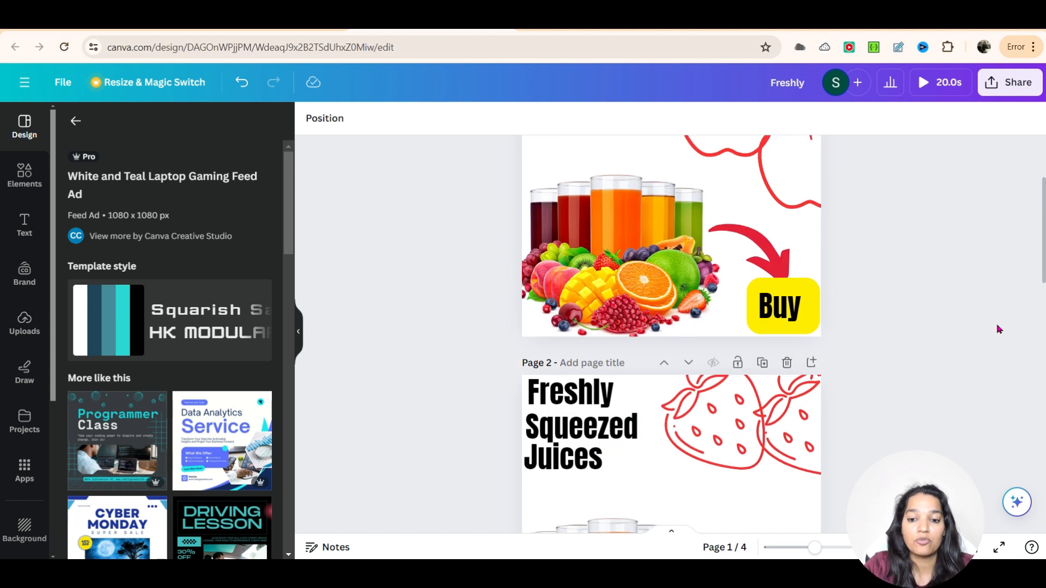